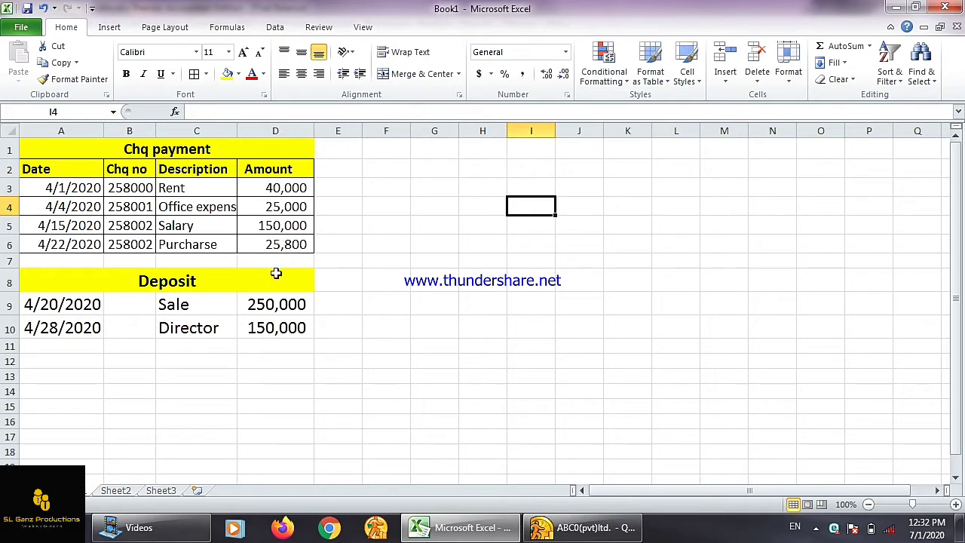
- Switch to QuickBooks and open a new cheque under Write Cheques with XYZ bank as the bank account
left_click(592, 528)
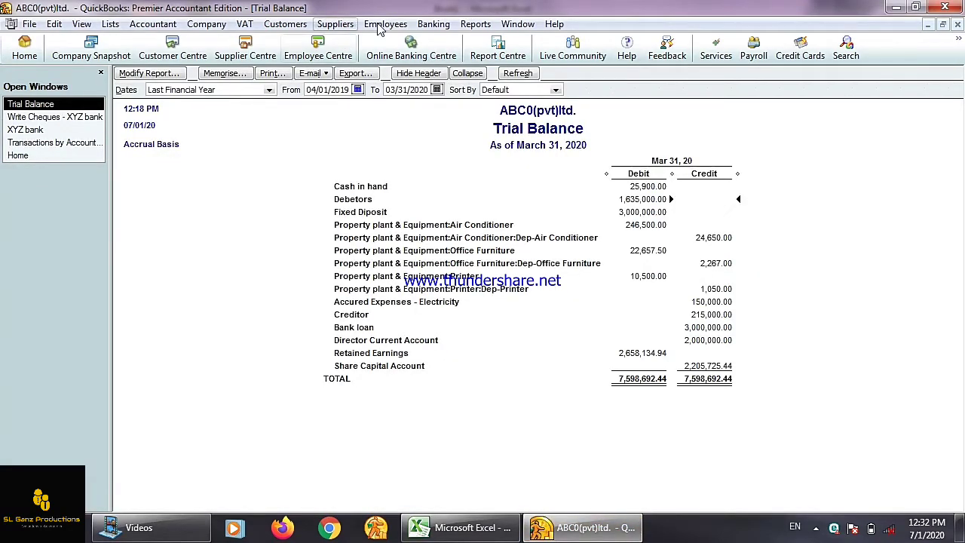
left_click(427, 27)
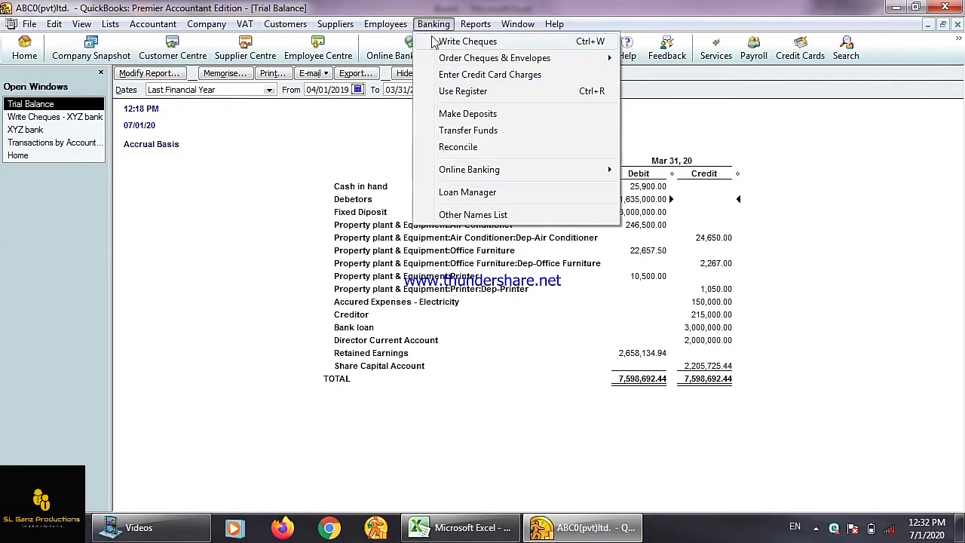
left_click(438, 47)
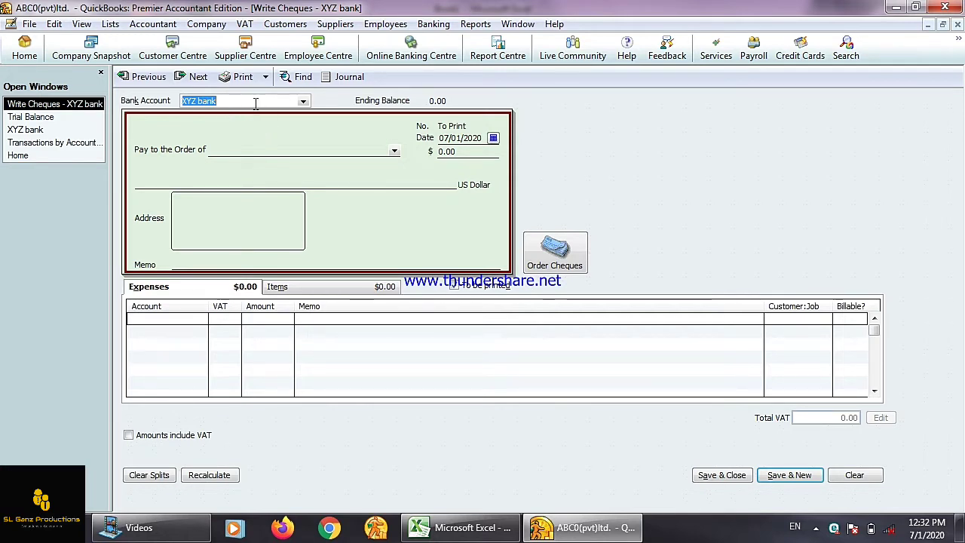
left_click(302, 103)
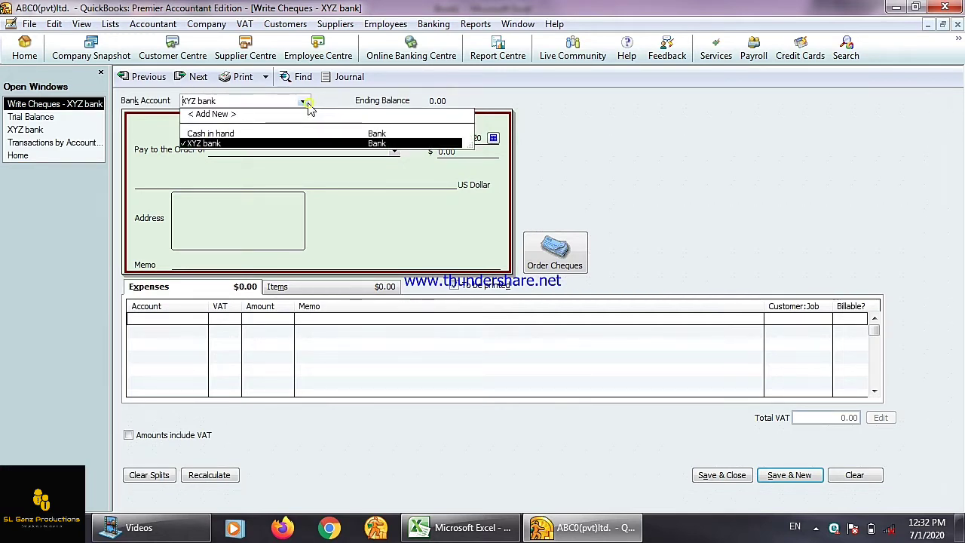
left_click(233, 143)
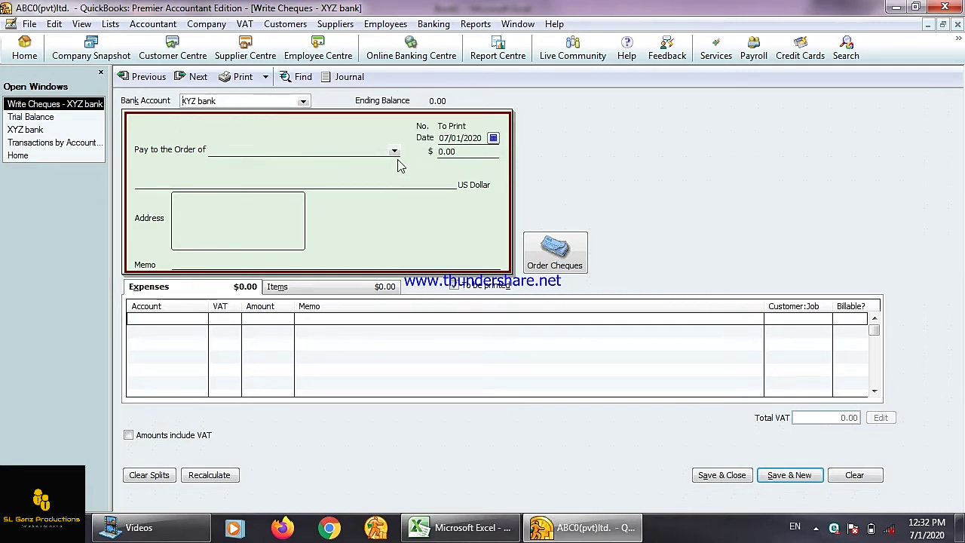
- Turn off the cheque's To be printed option and enter cheque number 258000 from the Excel payment list
left_click(454, 286)
left_click(461, 528)
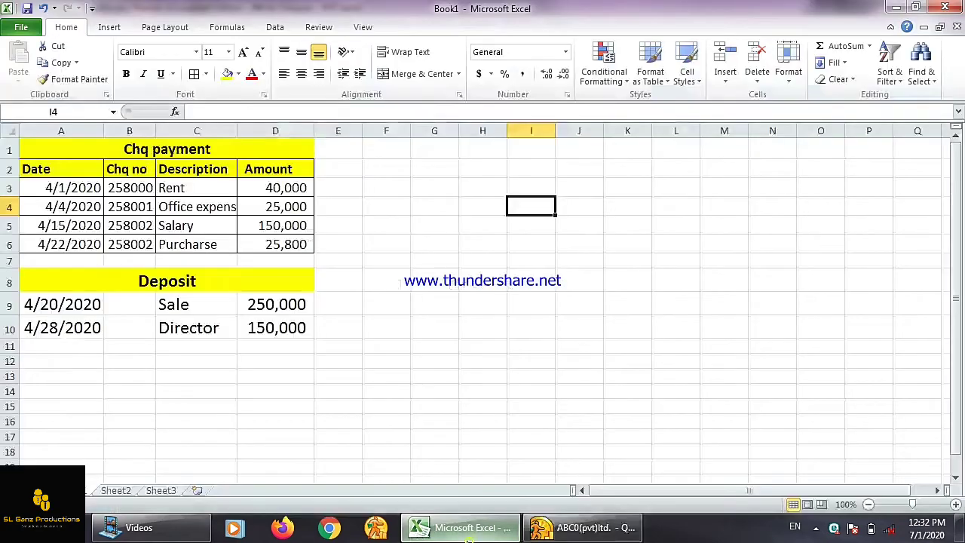
left_click(121, 187)
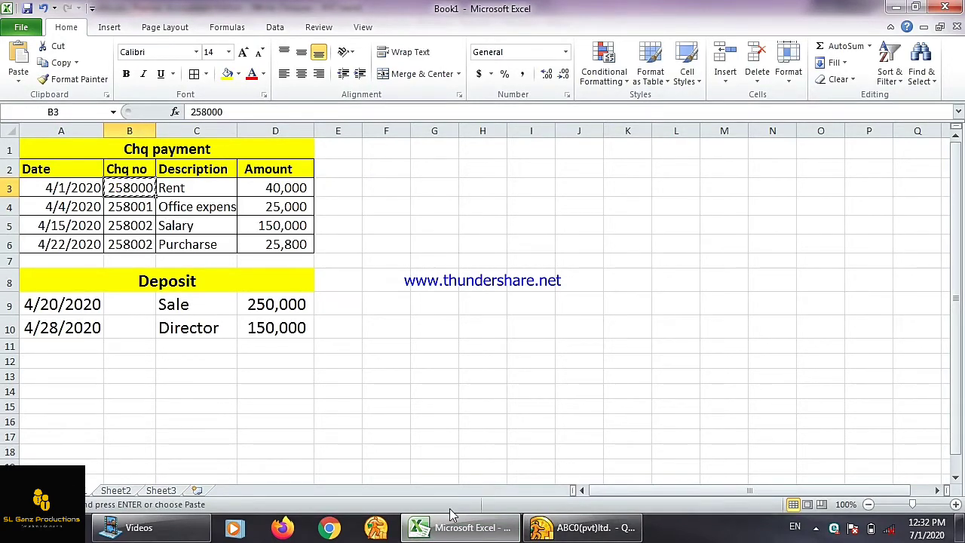
left_click(582, 528)
left_click(452, 124)
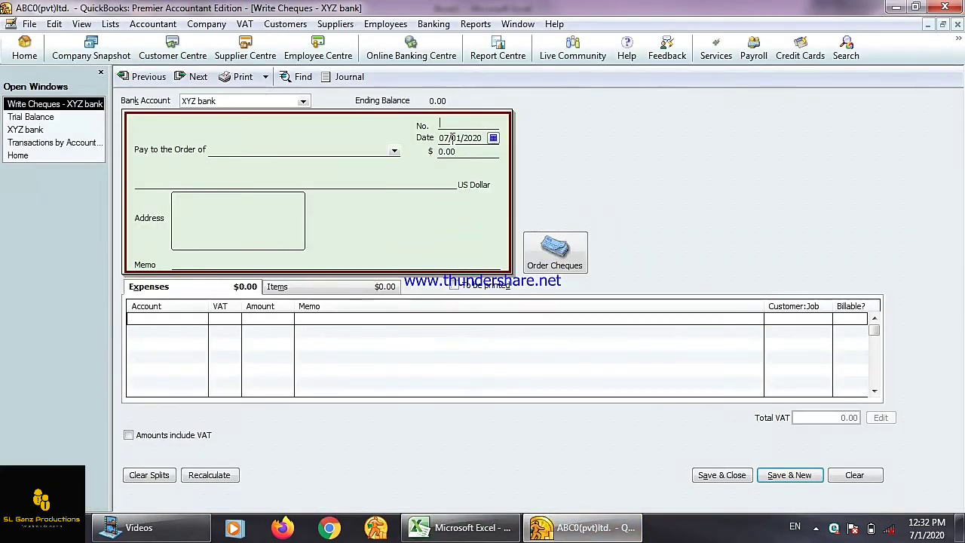
type("258000")
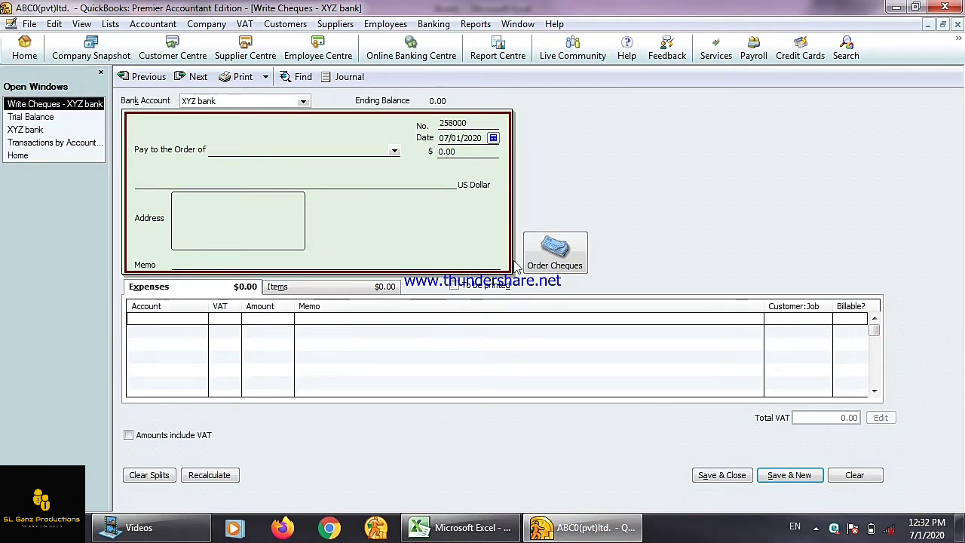
- Check the Rent payment's date in the Excel sheet and set the QuickBooks cheque date to 04/01/2020
left_click(462, 528)
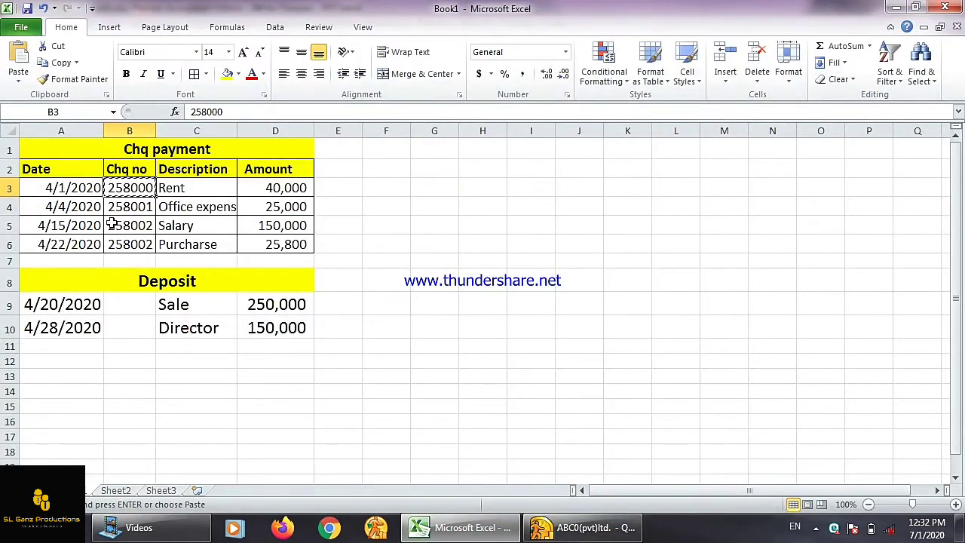
left_click(434, 527)
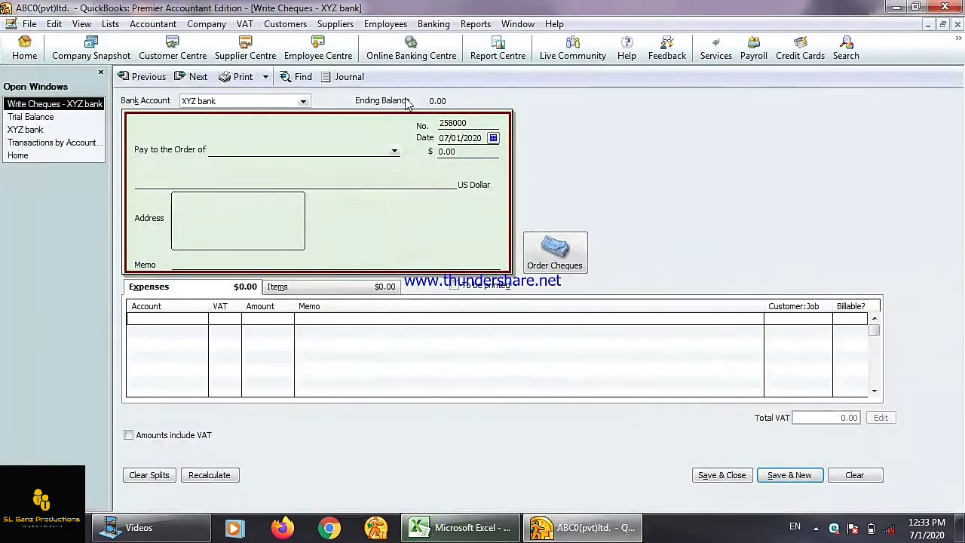
left_click(493, 138)
left_click(446, 153)
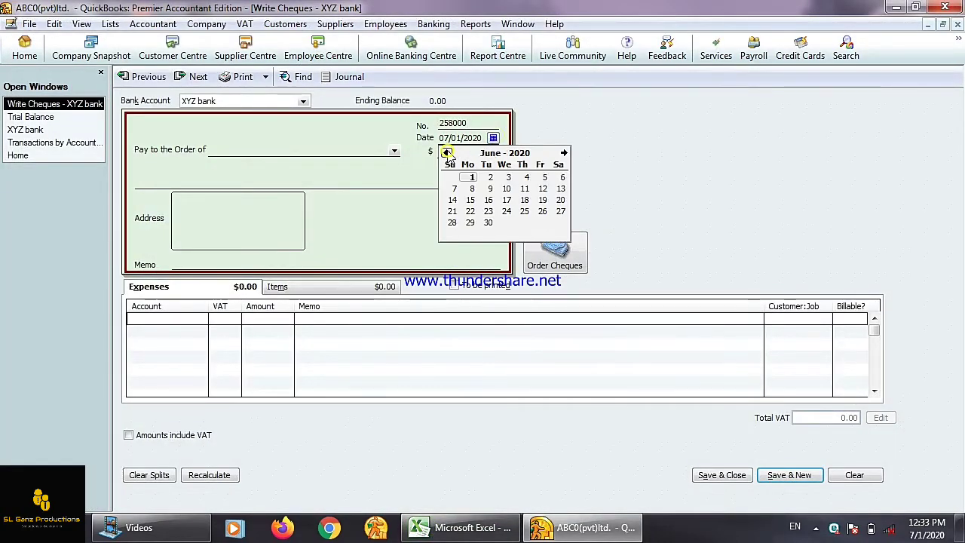
left_click(447, 153)
left_click(563, 154)
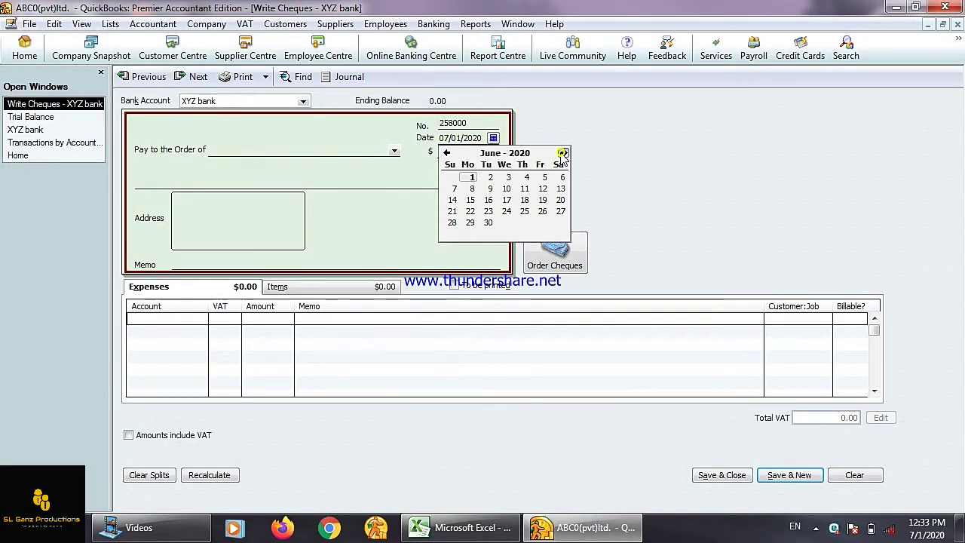
left_click(446, 152)
left_click(447, 152)
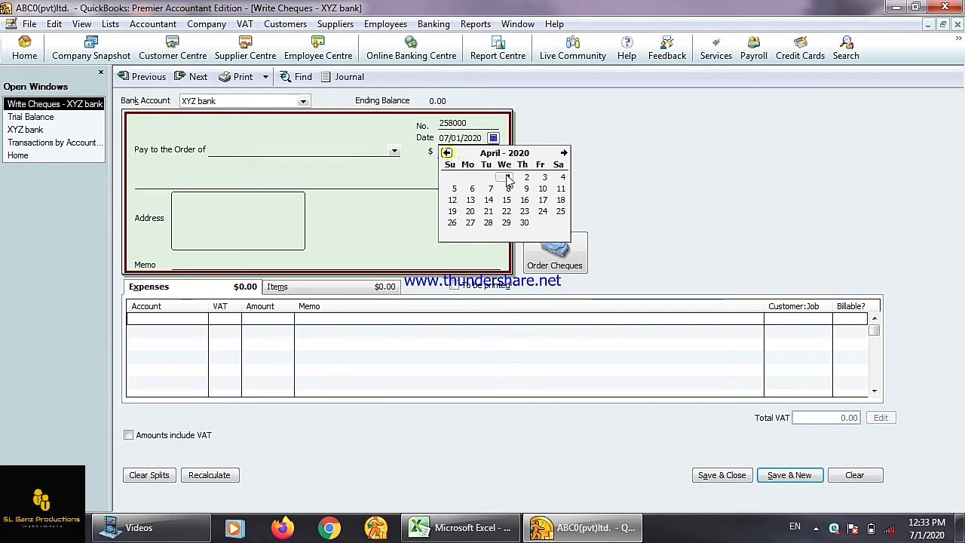
left_click(509, 177)
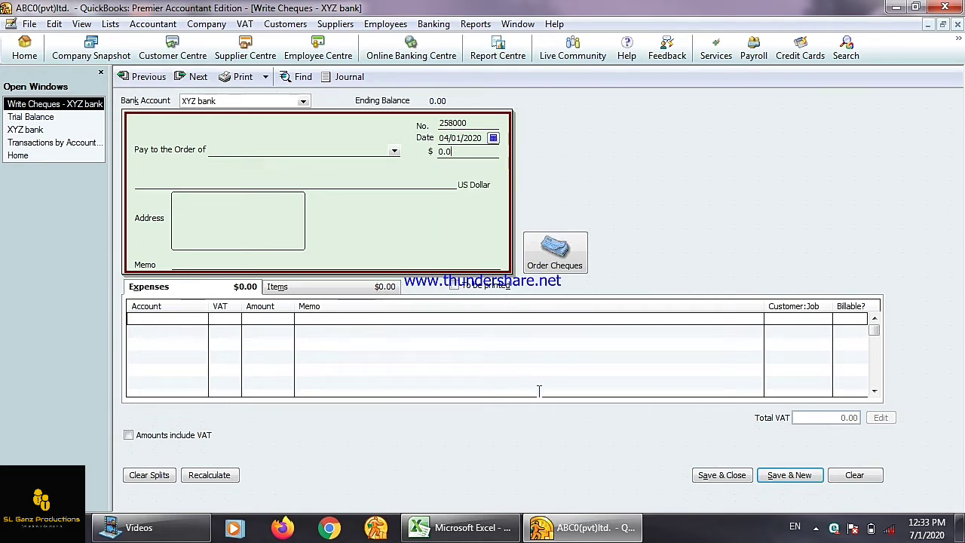
- Copy the Rent amount of 40,000 from the Excel sheet into the QuickBooks cheque's amount
left_click(462, 528)
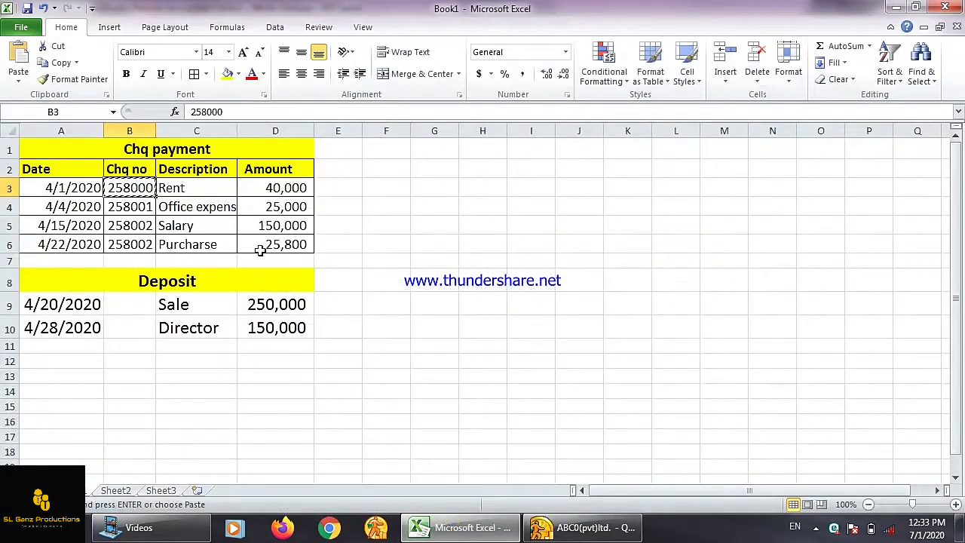
left_click(270, 189)
key("ctrl+c")
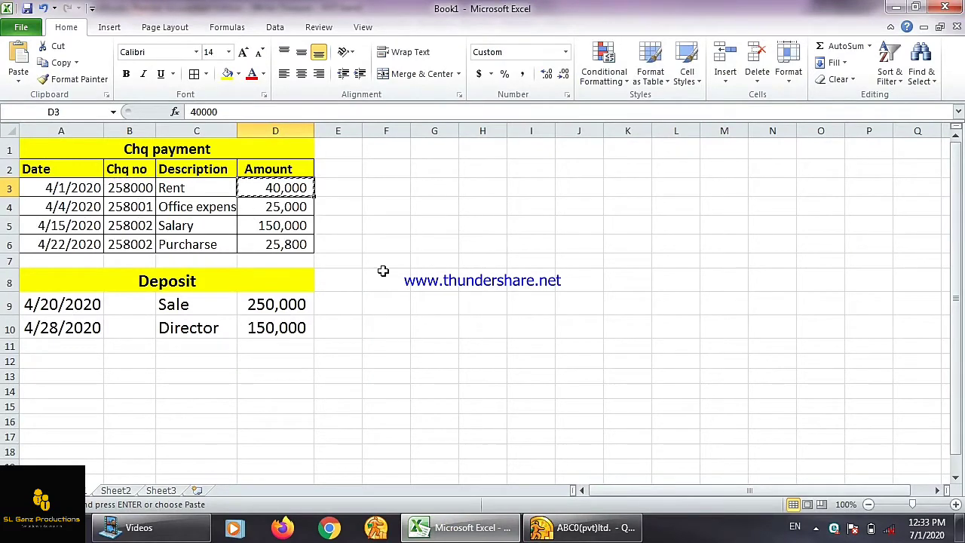
left_click(543, 528)
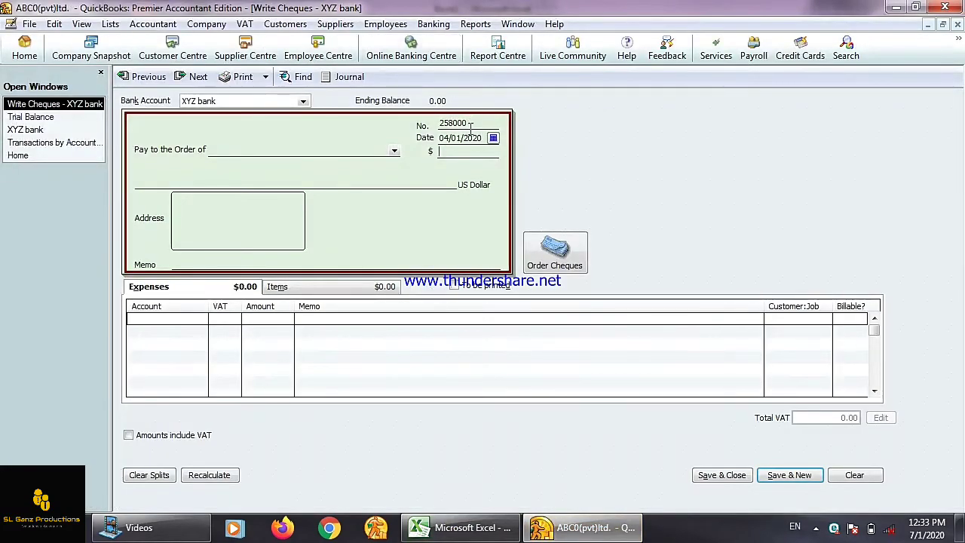
key("ctrl+v")
- Look up the payment's description in the Excel sheet and enter Rent as the account on the cheque's first expense line
left_click(143, 318)
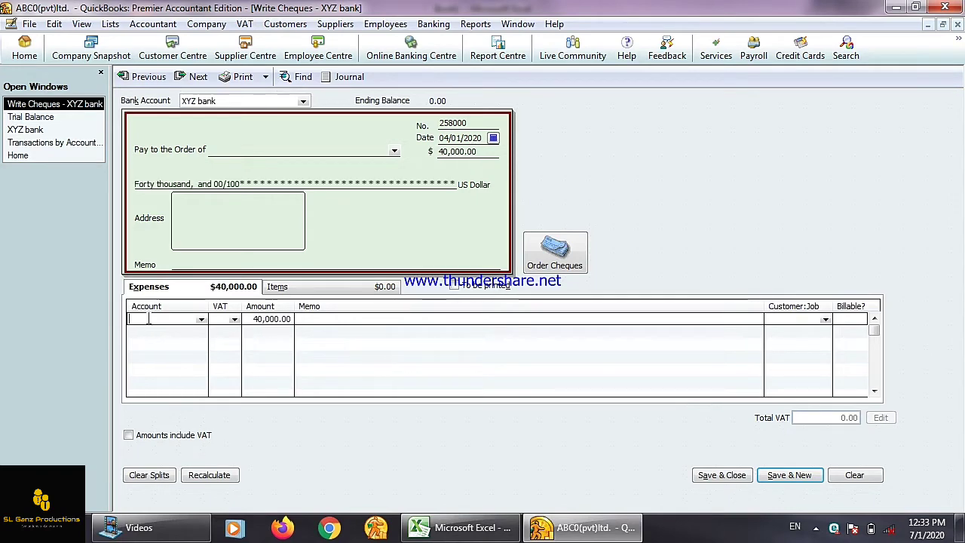
left_click(480, 528)
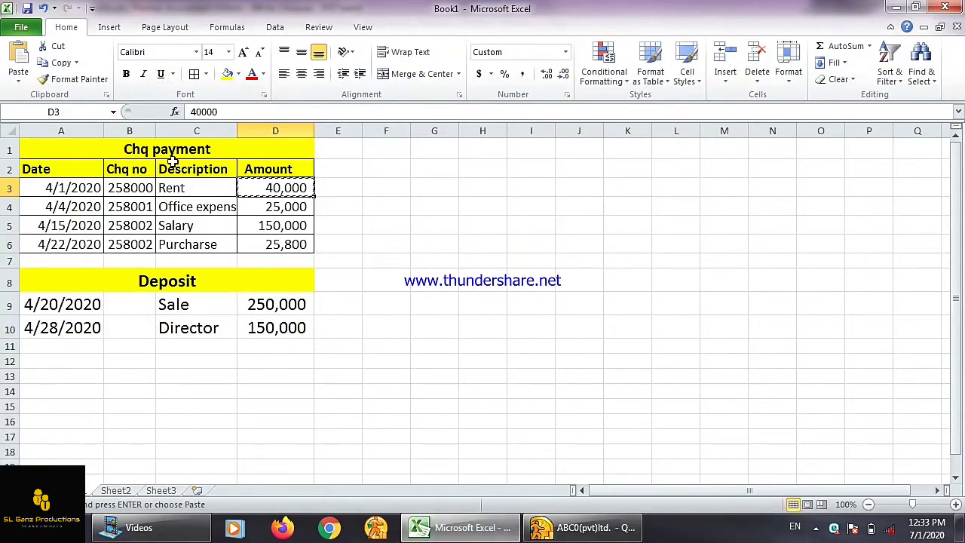
left_click(184, 190)
key("ctrl+c")
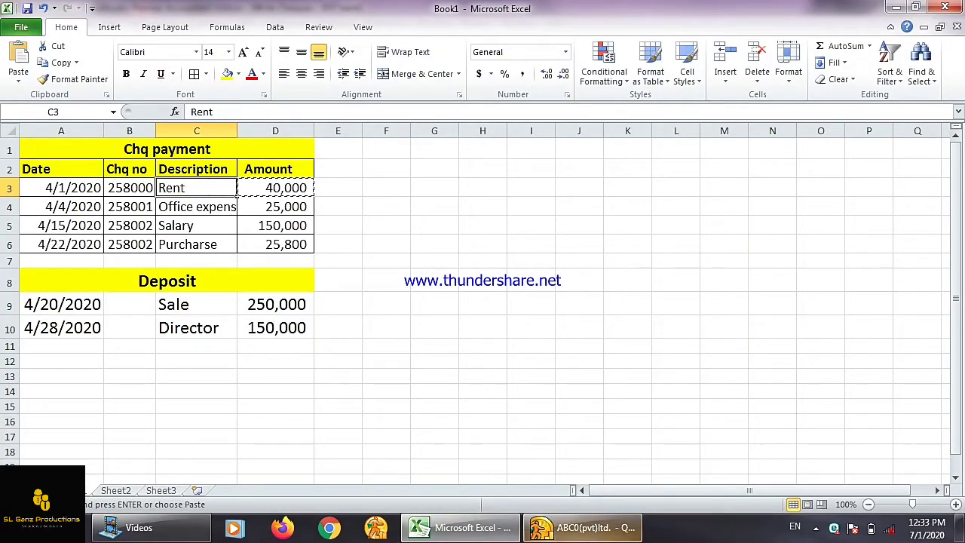
left_click(580, 528)
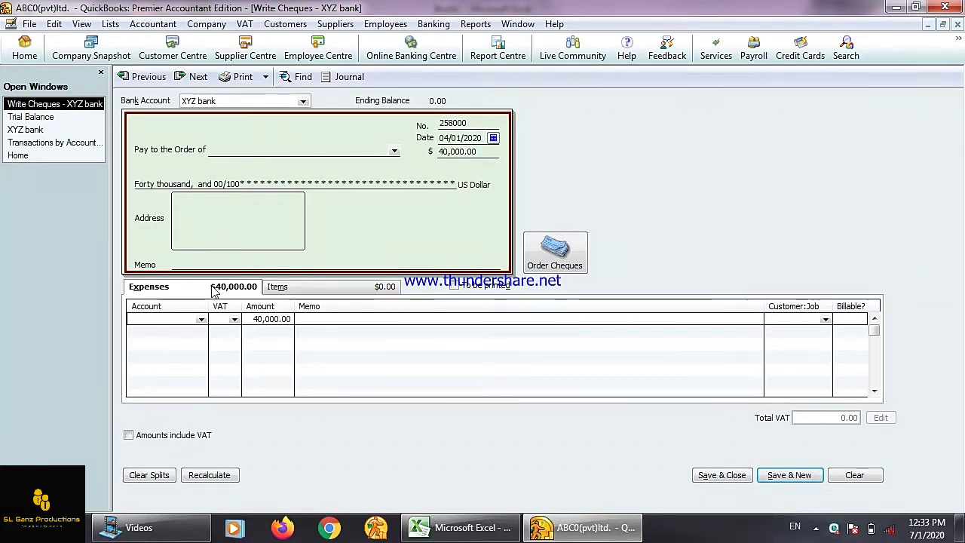
type("Rent")
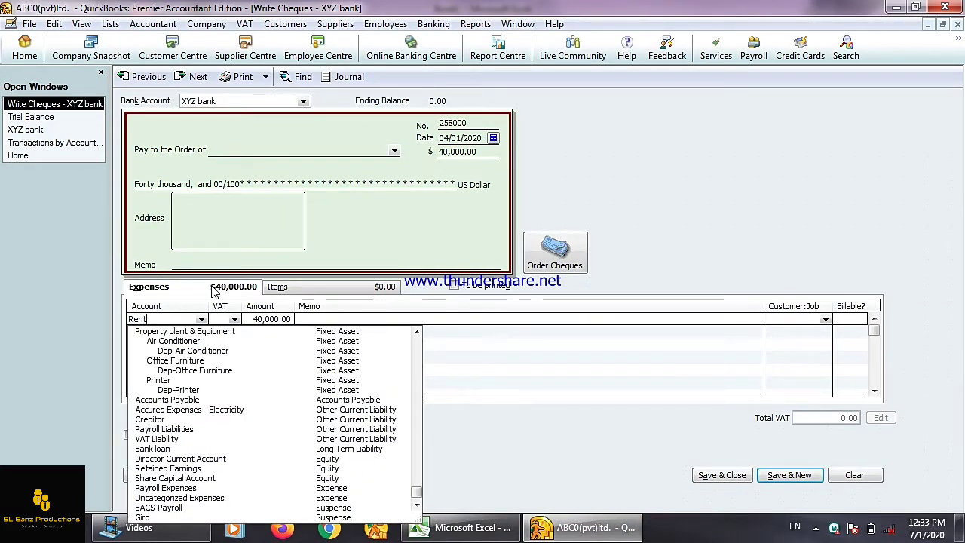
- Set up Rent as a new Expense account, and save the back-dated cheque so that a new blank one starts
key("Tab")
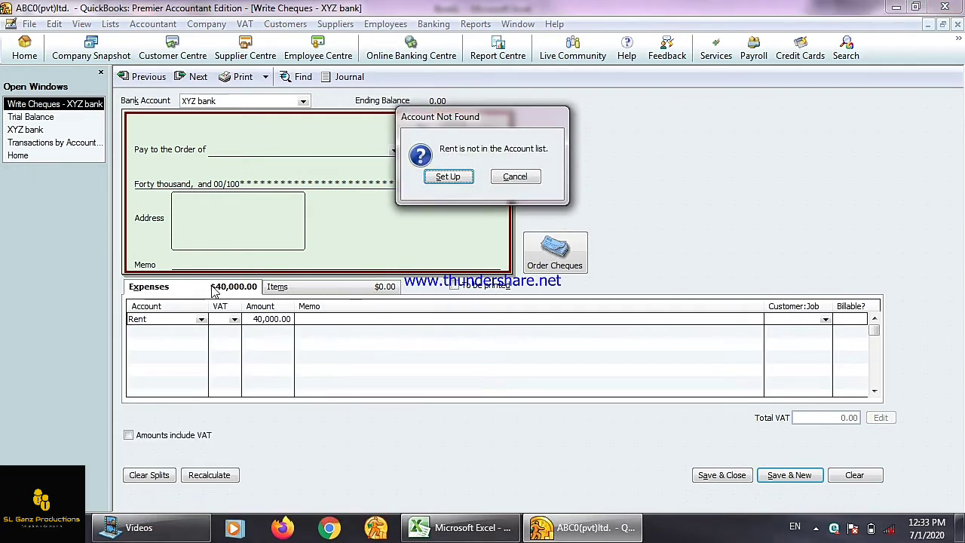
key("Return")
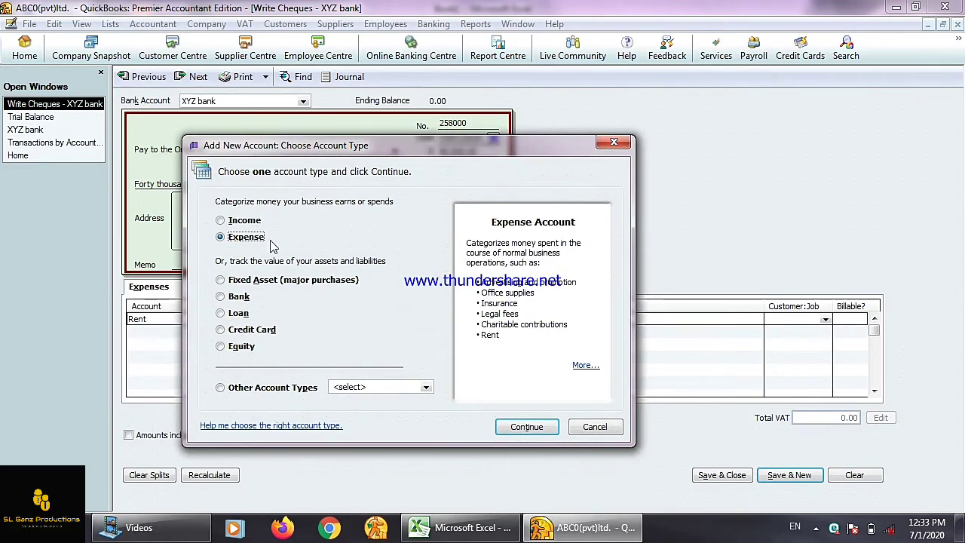
left_click(543, 427)
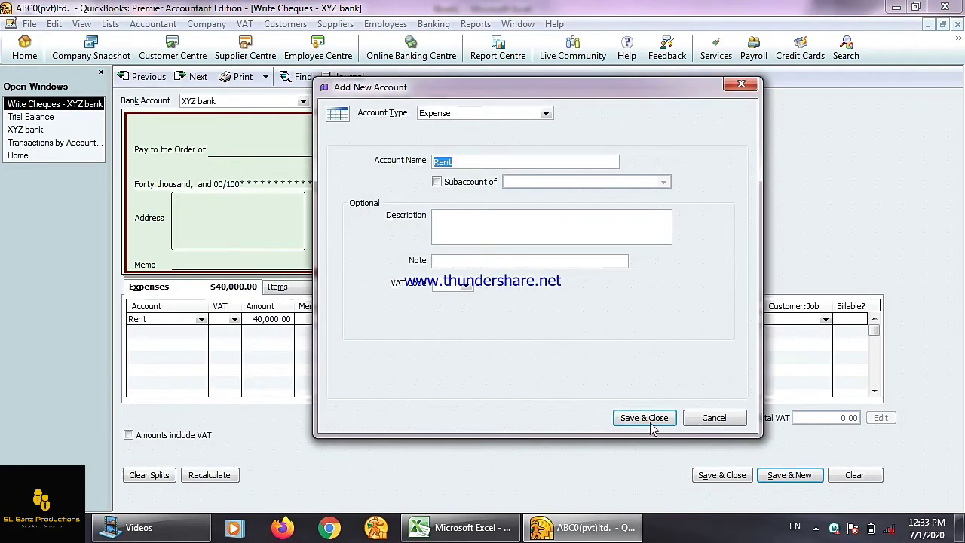
left_click(650, 422)
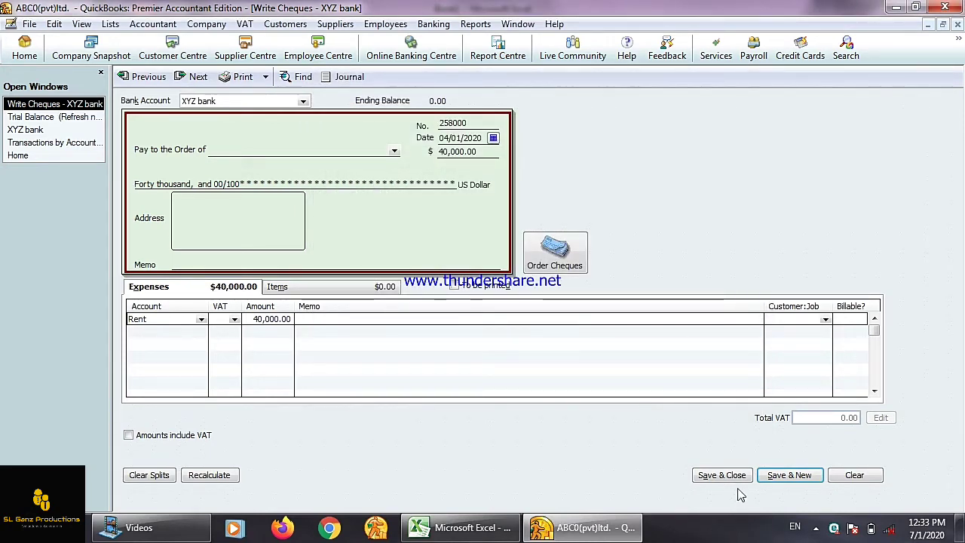
left_click(790, 477)
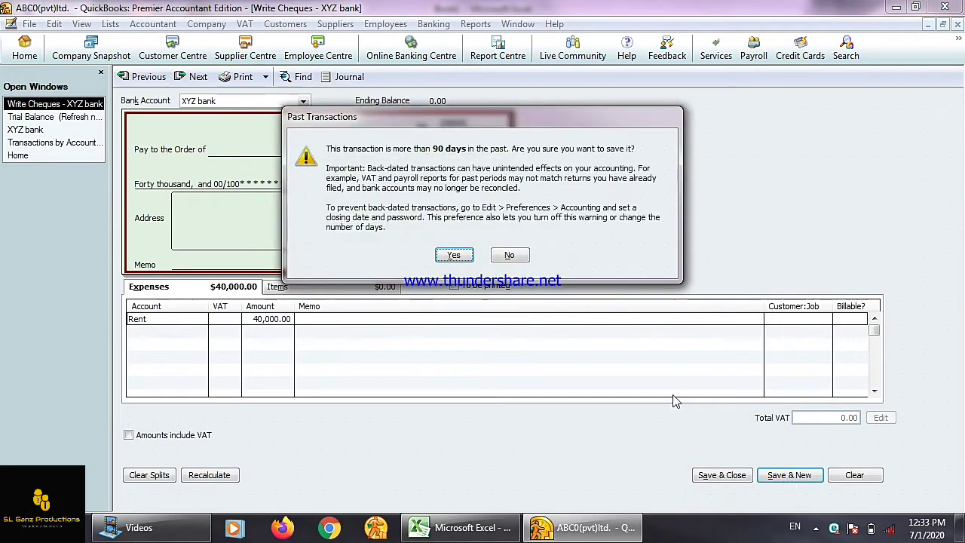
left_click(451, 257)
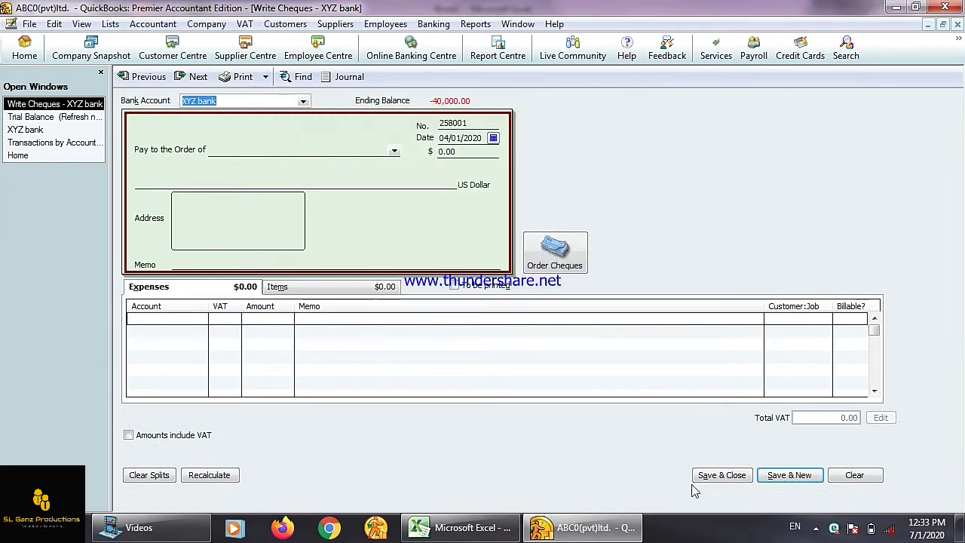
- Check the Office expenses payment's cheque number and date in the Excel sheet, and set the QuickBooks cheque date to 04/04/2020
left_click(547, 532)
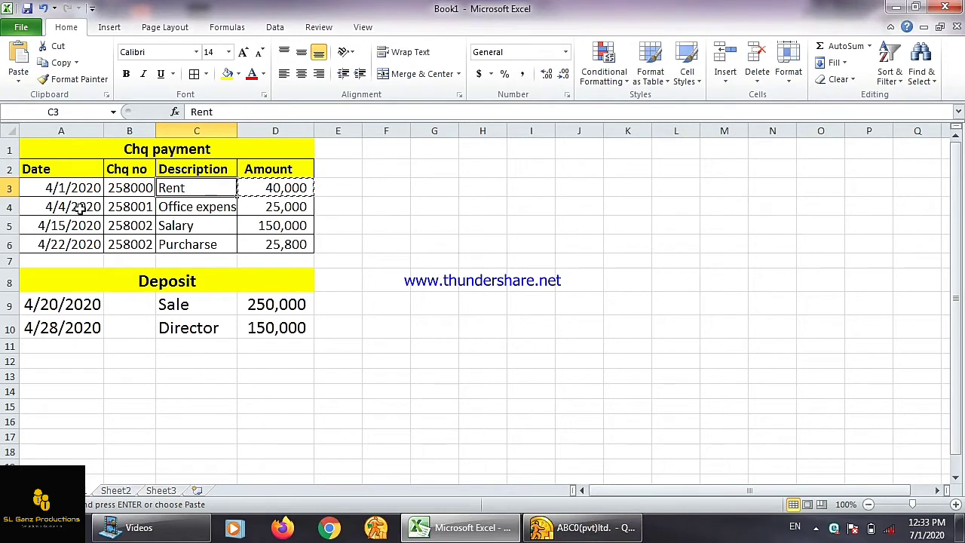
left_click(147, 210)
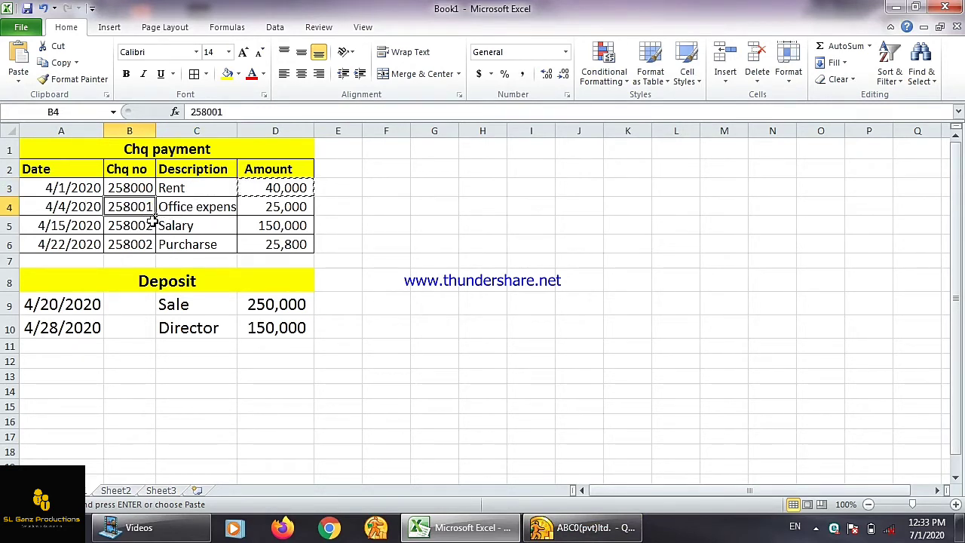
left_click(540, 532)
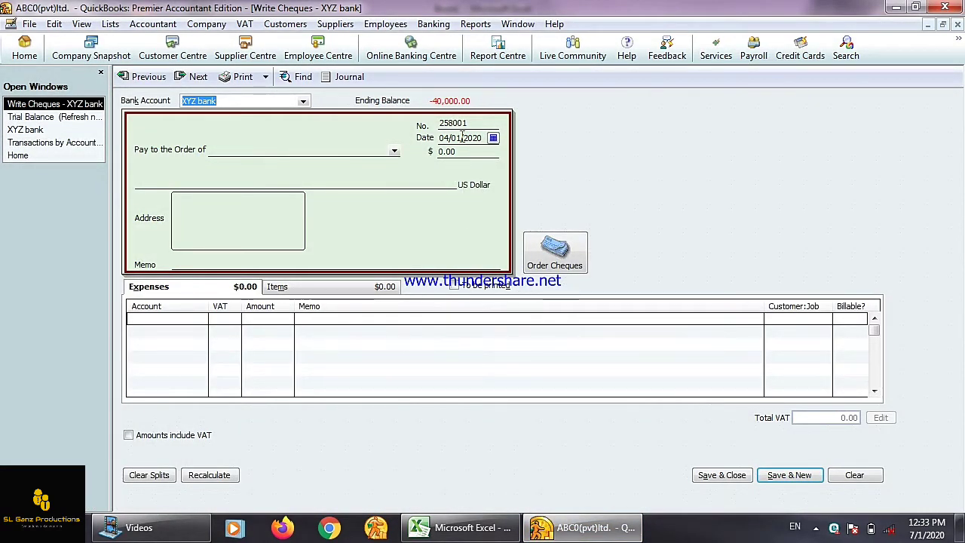
left_click(462, 528)
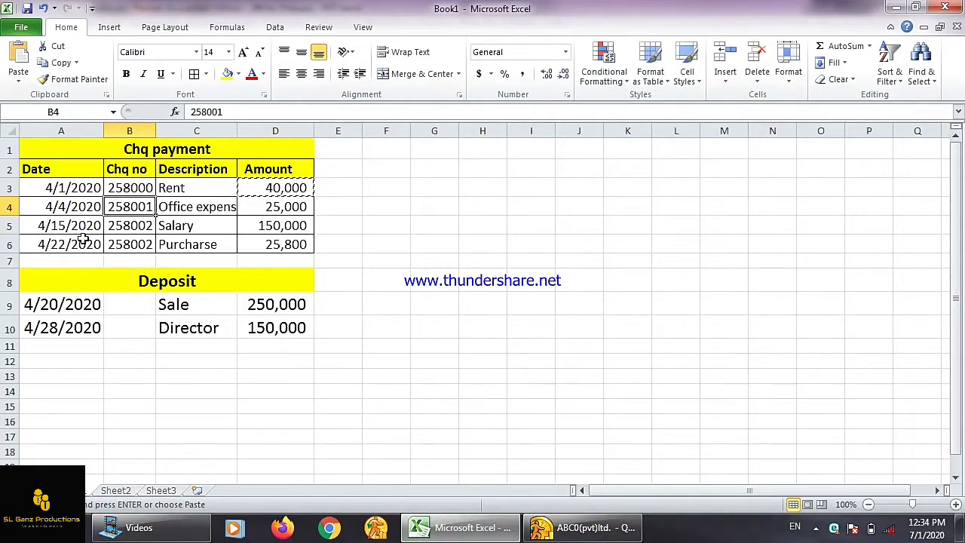
left_click(580, 528)
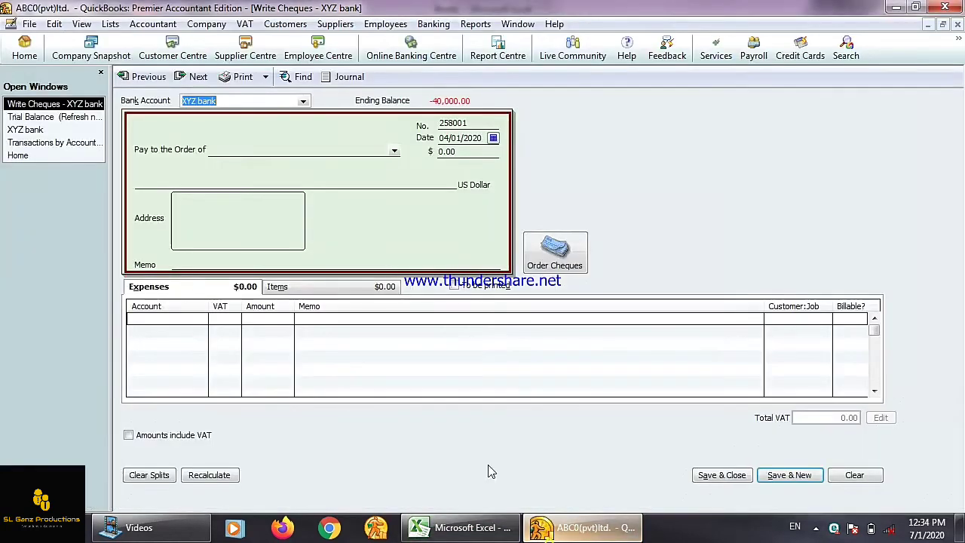
left_click(493, 138)
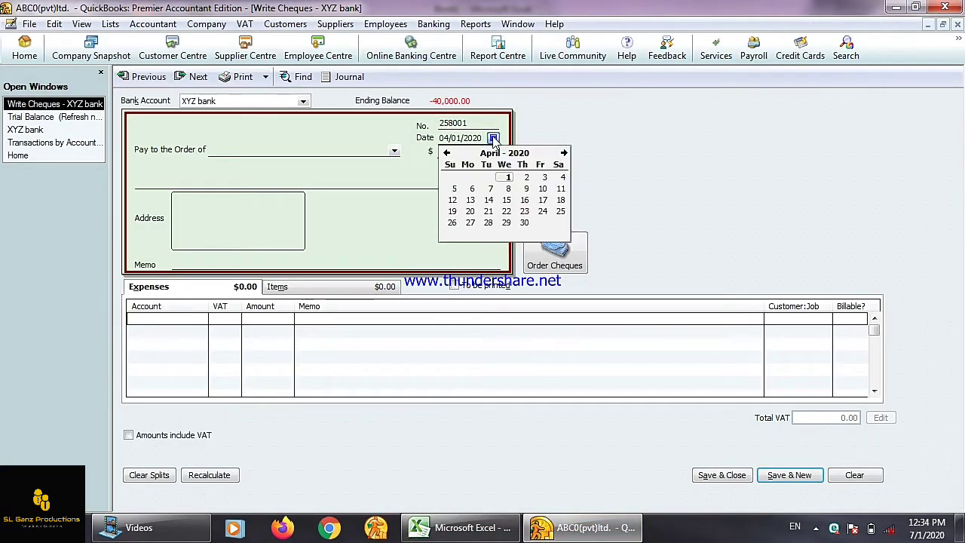
left_click(562, 178)
- Look up the Office expenses amount in the Excel sheet and enter 25,000 as the QuickBooks cheque's amount
left_click(588, 526)
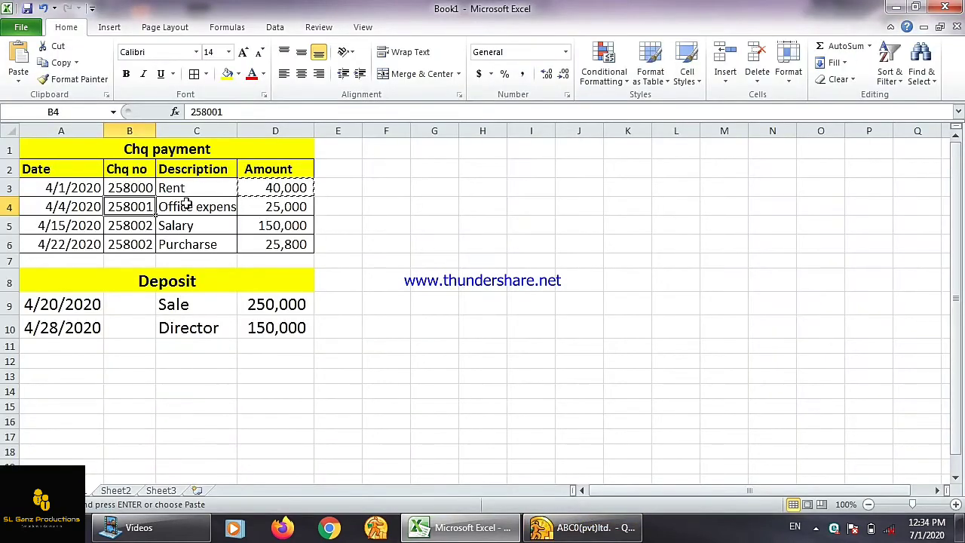
left_click(224, 209)
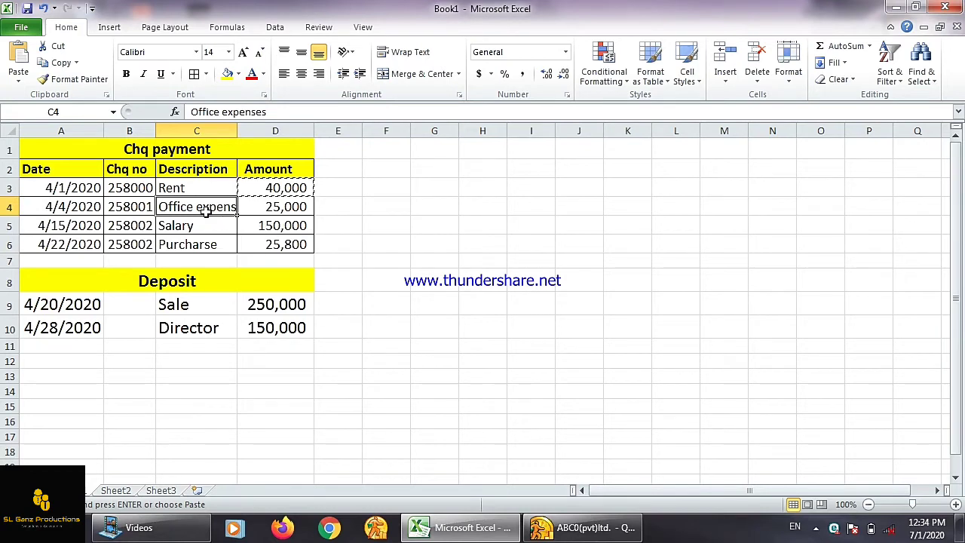
left_click(271, 210)
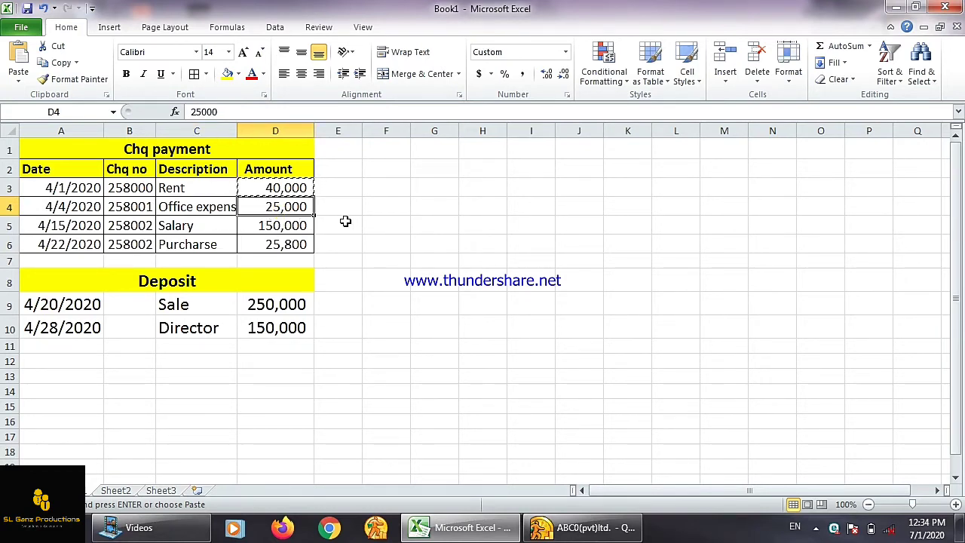
left_click(588, 527)
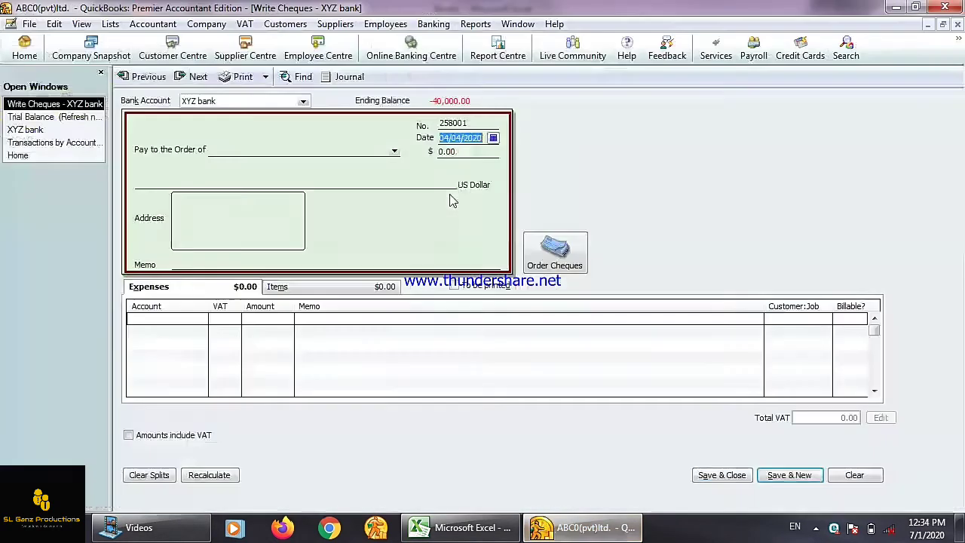
left_click(460, 151)
type("250000")
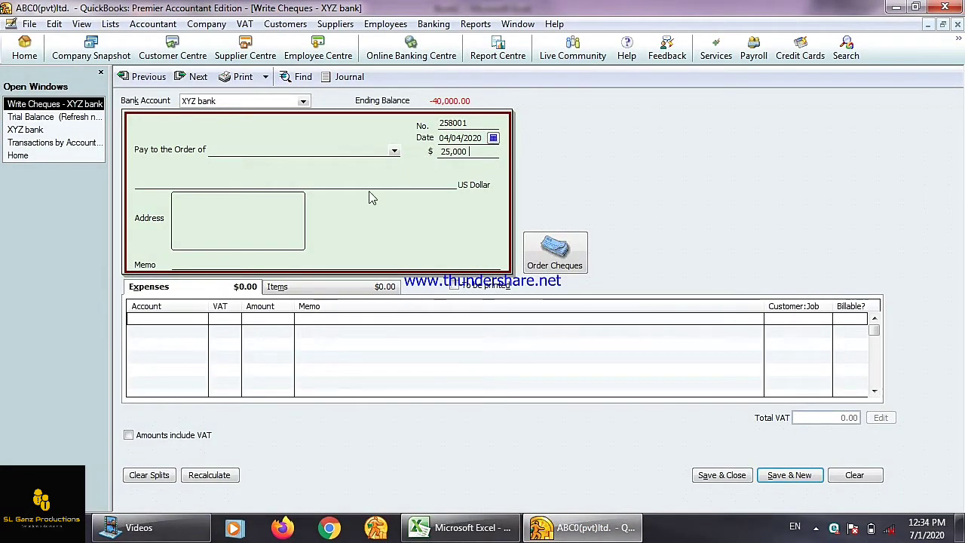
- Copy the description Office expenses from the Excel sheet into the account of the QuickBooks cheque's first expense line
left_click(182, 318)
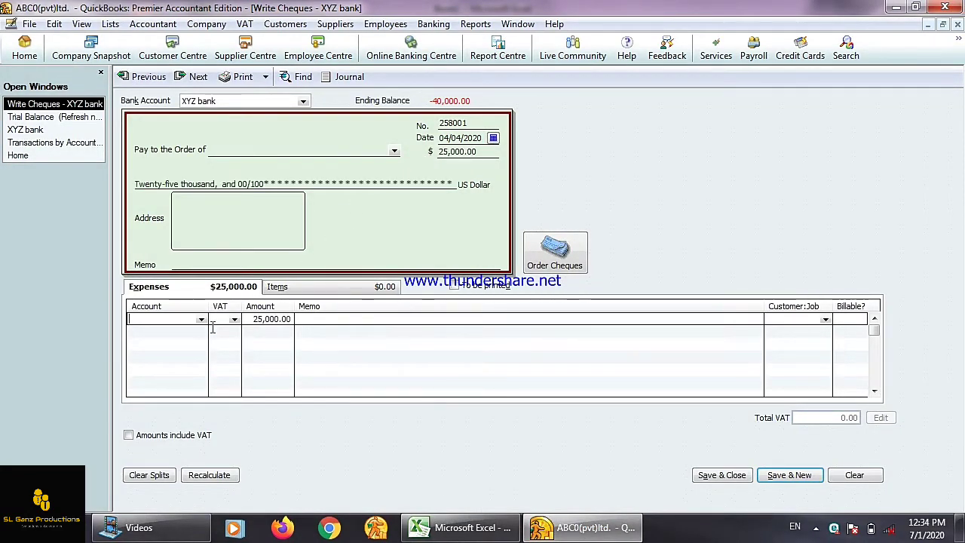
left_click(468, 527)
left_click(173, 207)
key("ctrl+c")
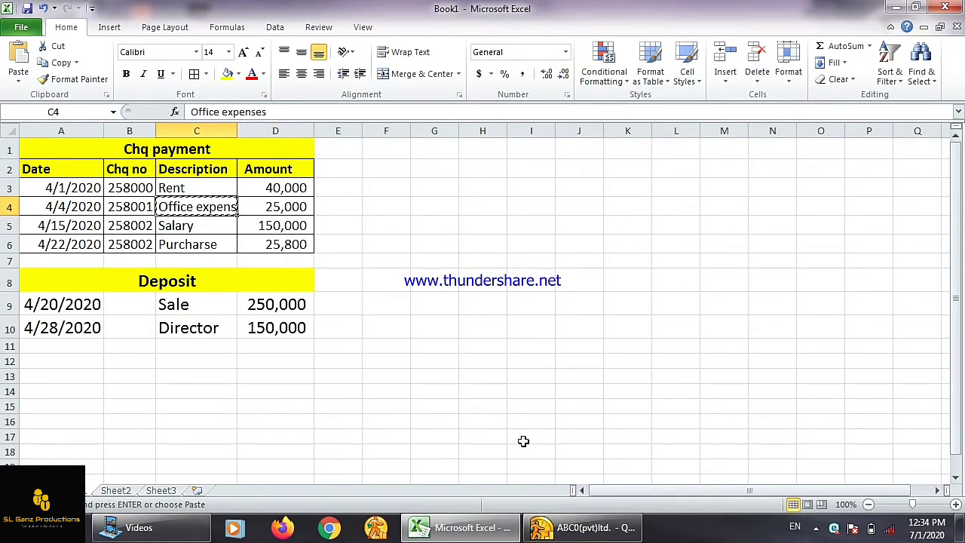
left_click(585, 527)
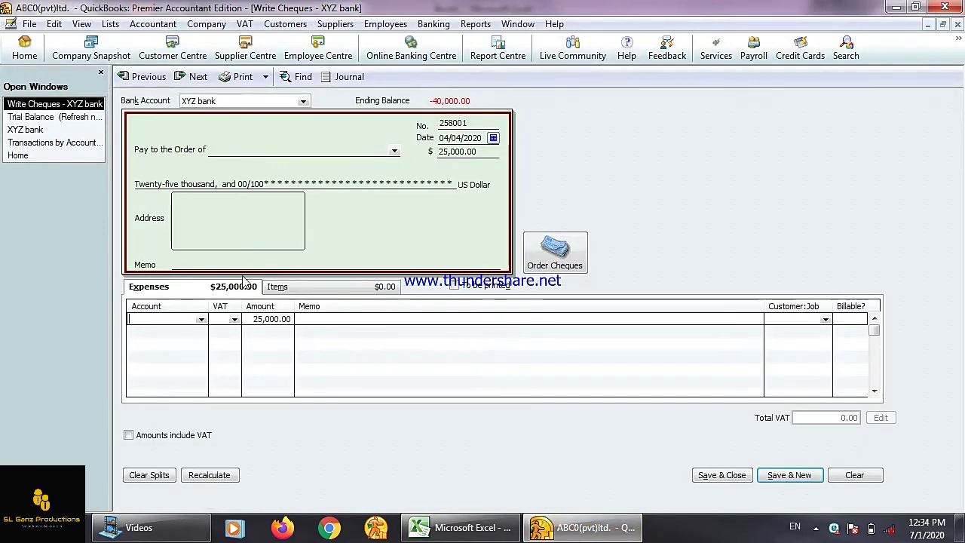
key("ctrl+v")
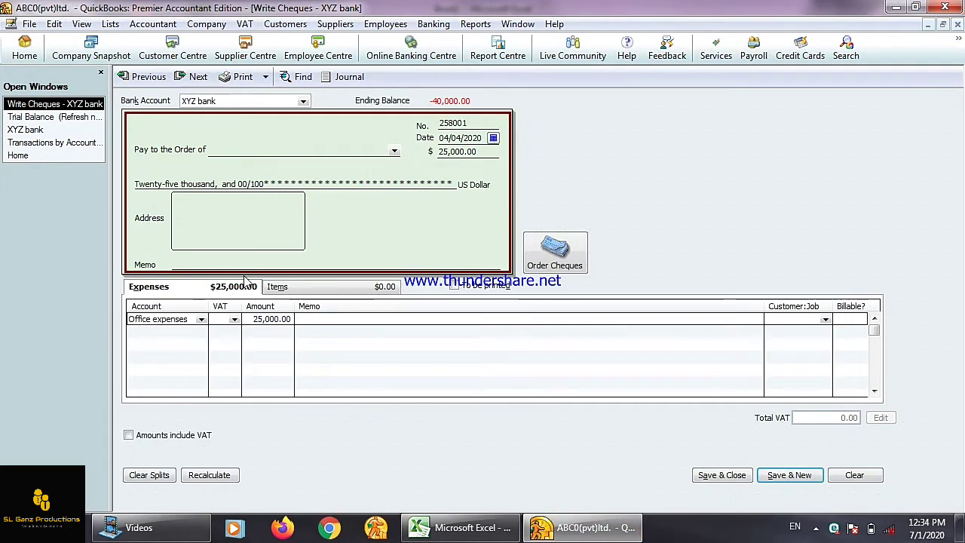
- Set up Office expenses as a new Expense account, and save the 25,000 cheque so that a new blank one starts
key("Tab")
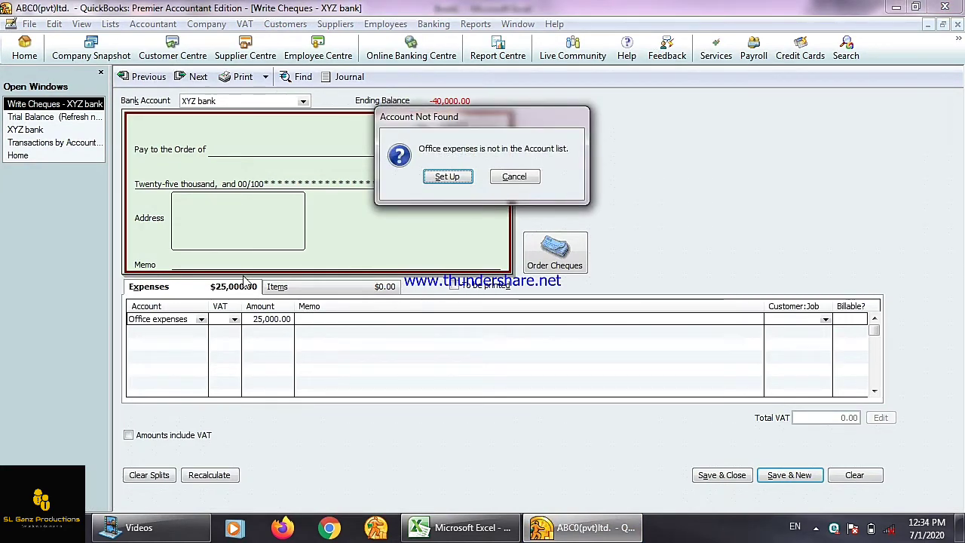
key("Return")
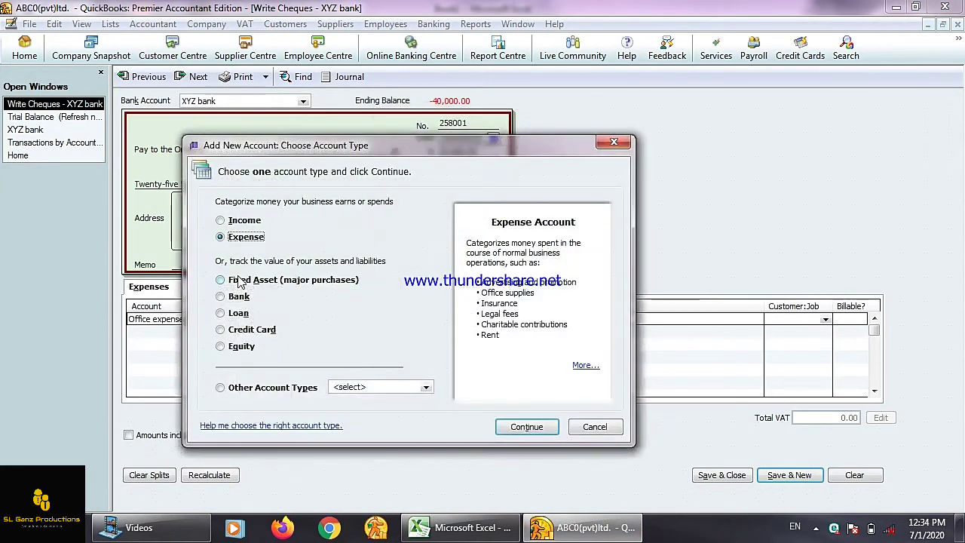
key("Return")
key("Return")
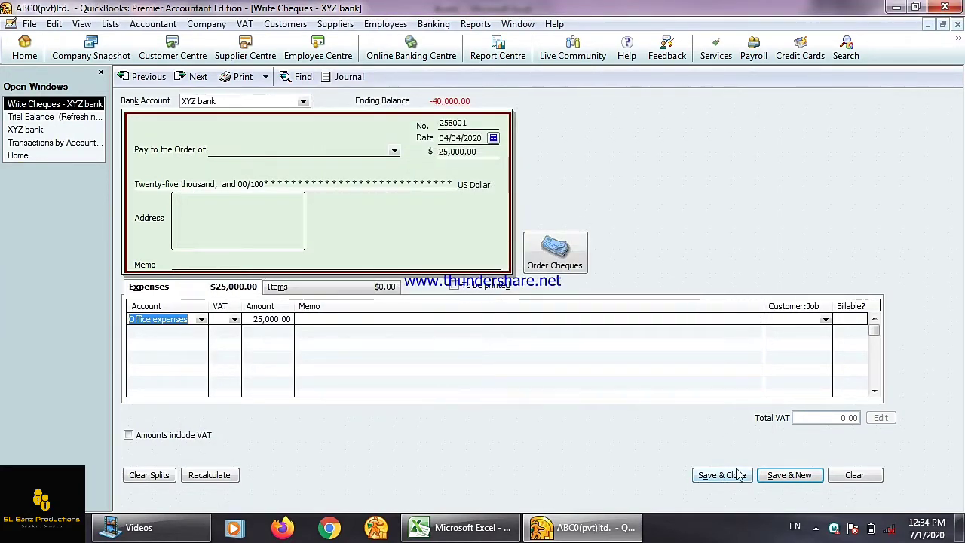
left_click(788, 483)
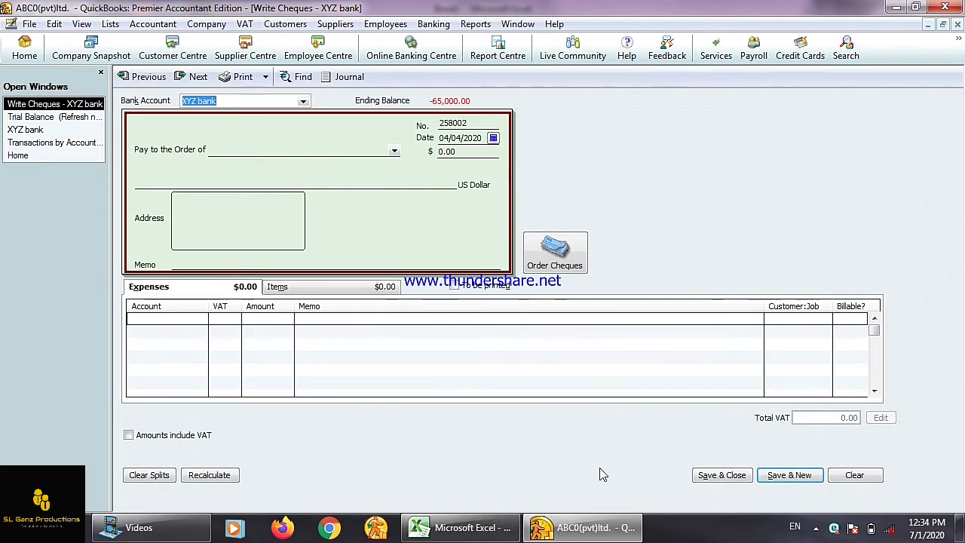
- Check the Salary payment's date in the Excel sheet and set the QuickBooks cheque date to 04/15/2020
left_click(598, 530)
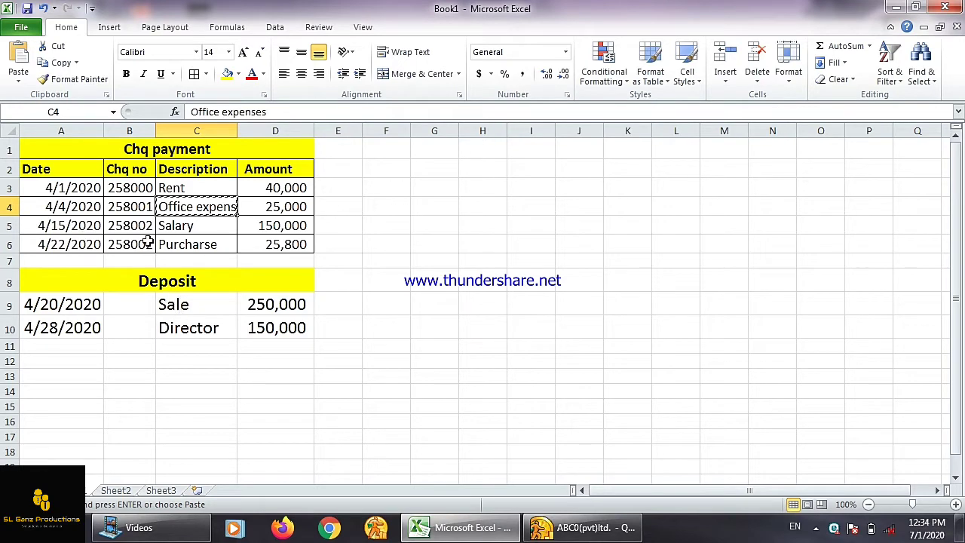
left_click(588, 528)
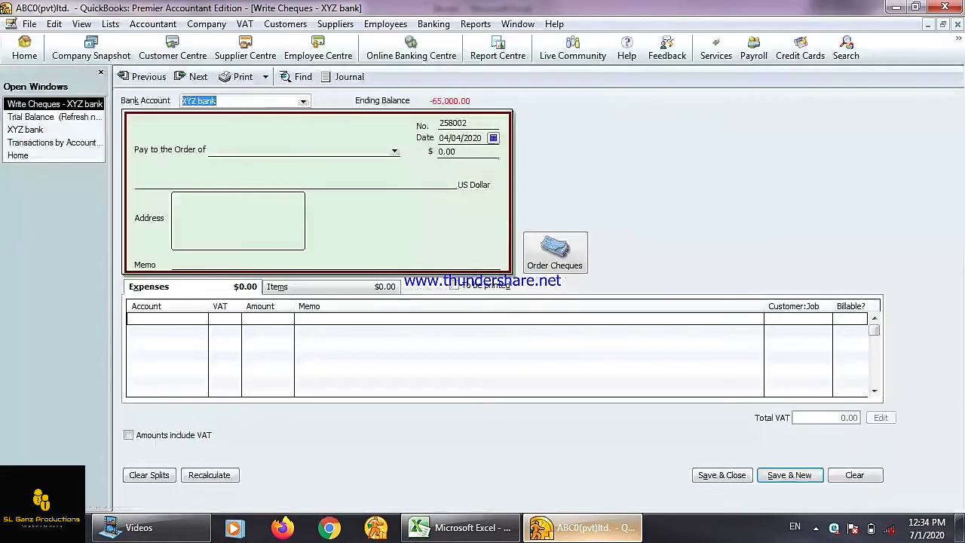
left_click(584, 528)
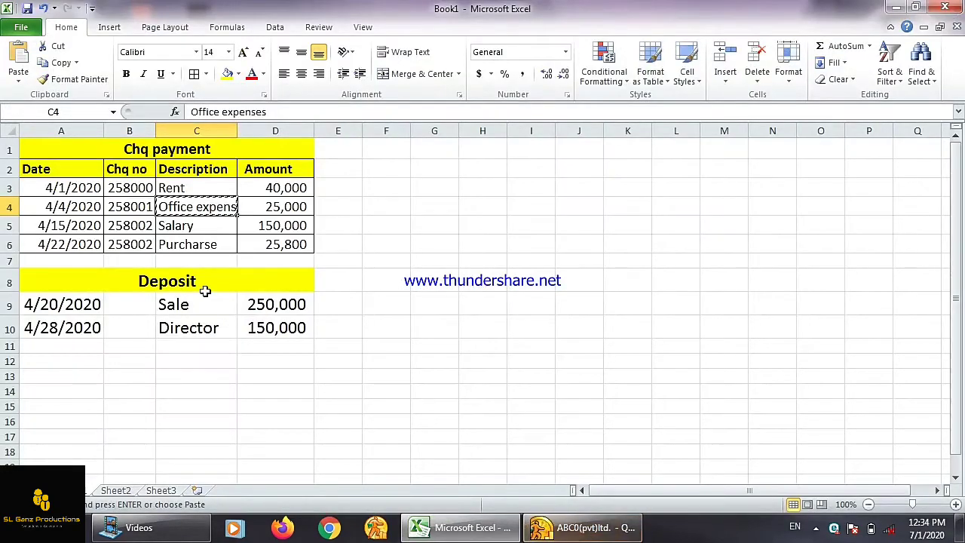
left_click(90, 228)
left_click(585, 528)
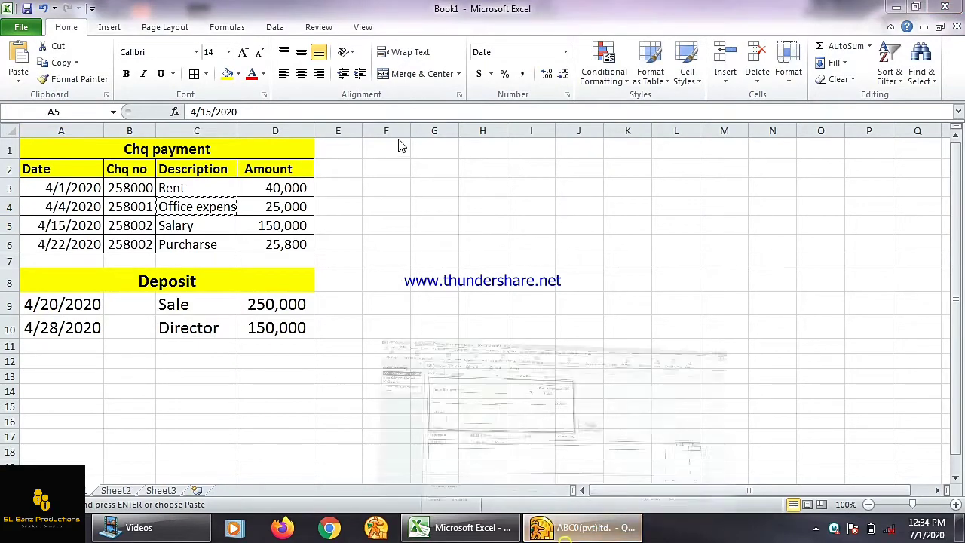
left_click(494, 138)
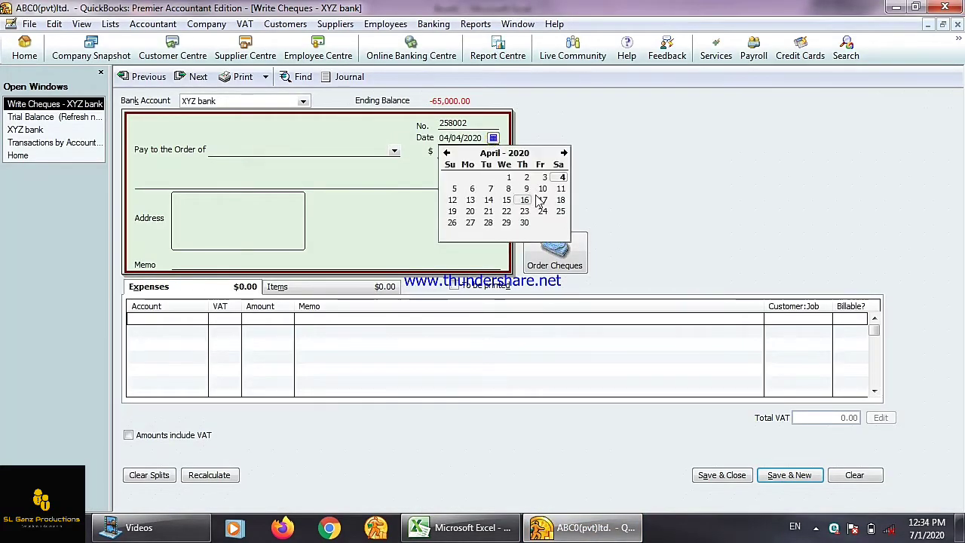
left_click(506, 201)
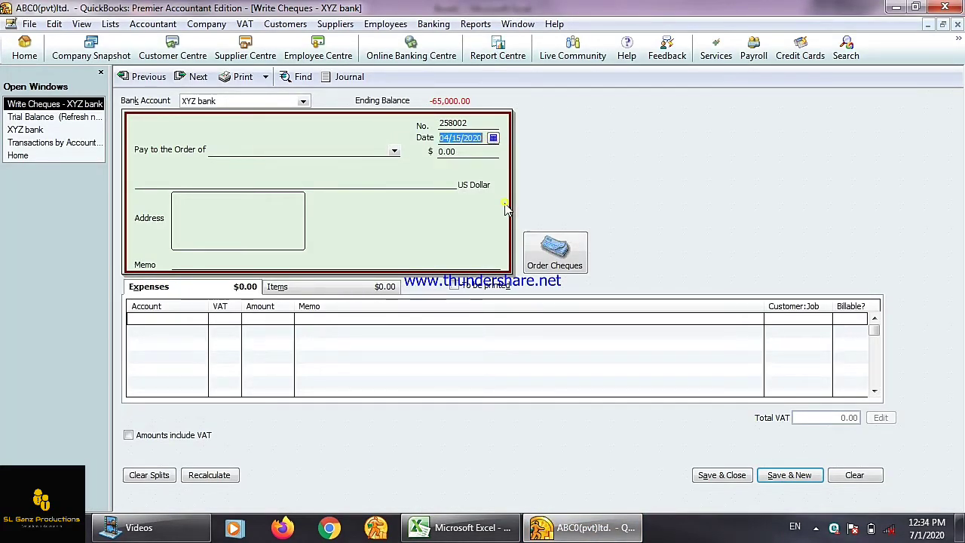
- Copy the Salary amount of 150,000 from the Excel sheet into the QuickBooks cheque's amount
left_click(584, 528)
left_click(263, 226)
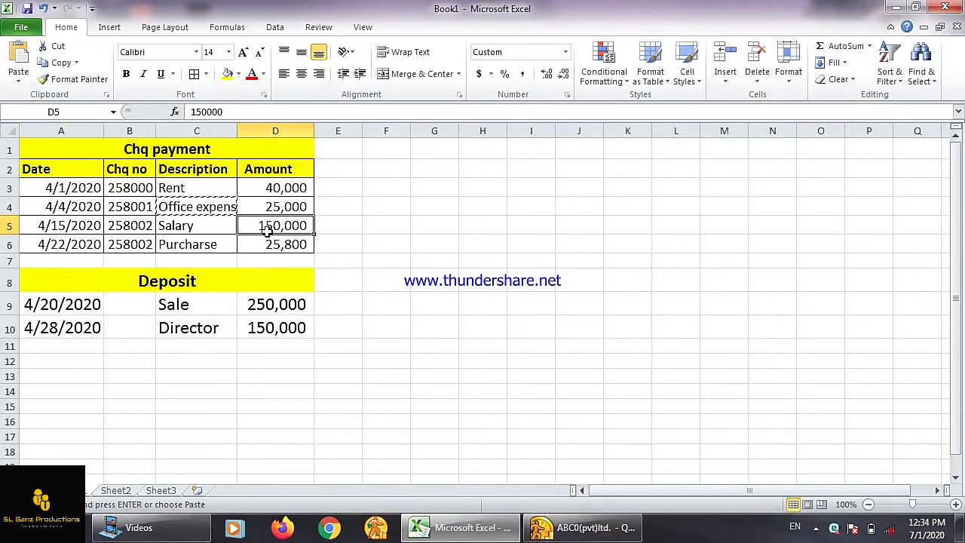
key("ctrl+c")
left_click(584, 528)
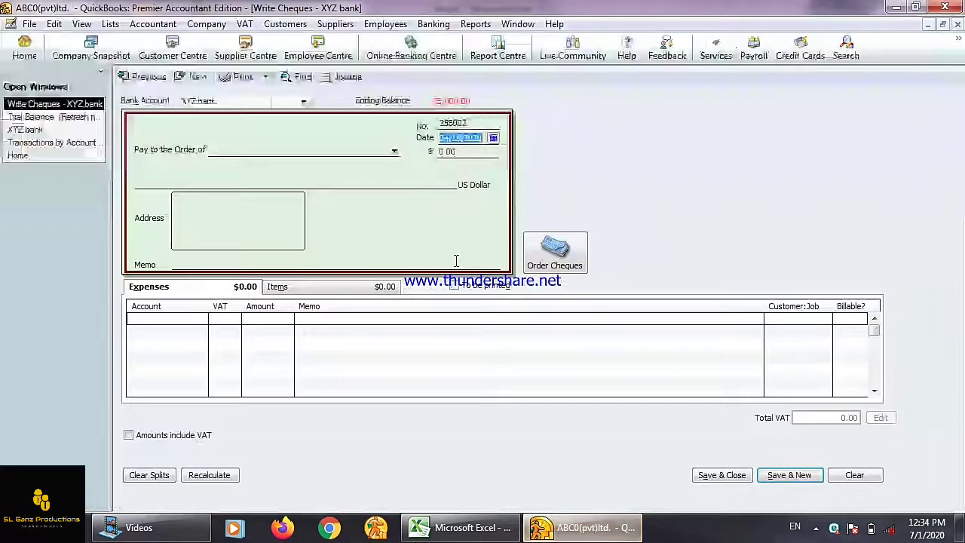
left_click(471, 154)
key("ctrl+v")
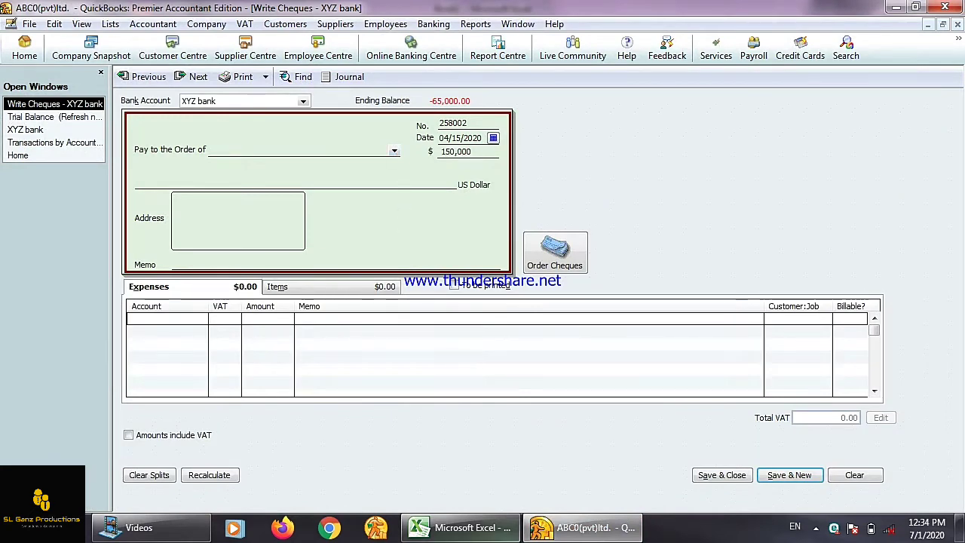
- Copy the description Salary from the Excel sheet into the account of the QuickBooks cheque's first expense line
left_click(548, 530)
left_click(184, 223)
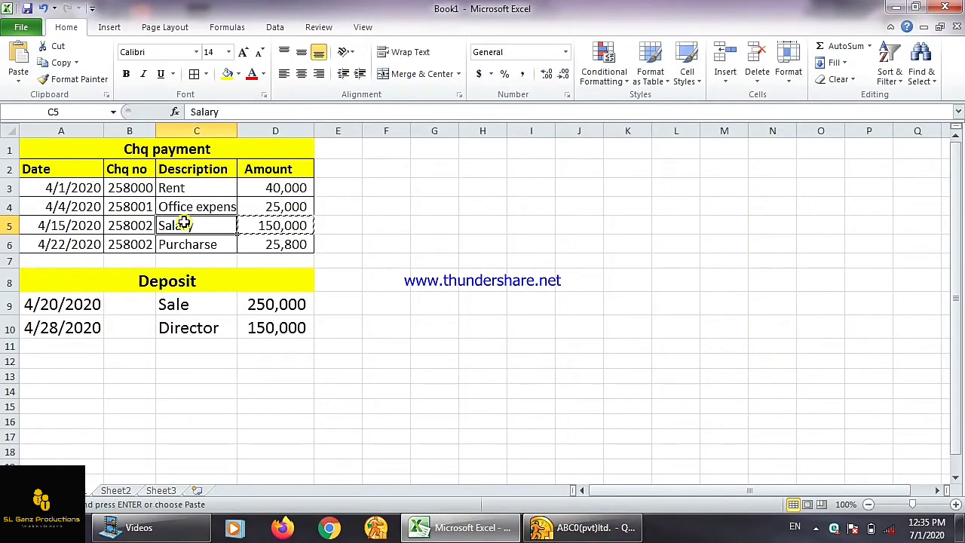
key("ctrl+c")
key("alt+Tab")
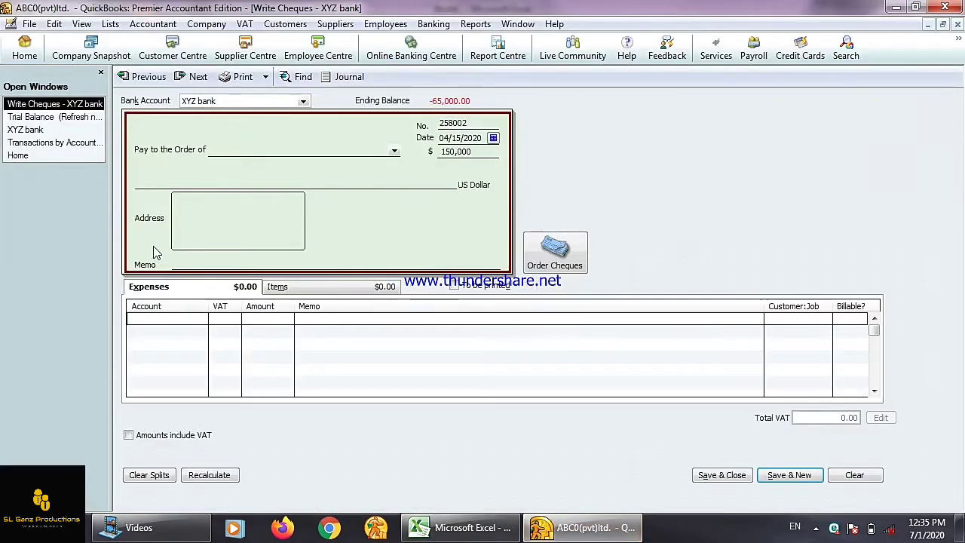
left_click(184, 321)
key("ctrl+v")
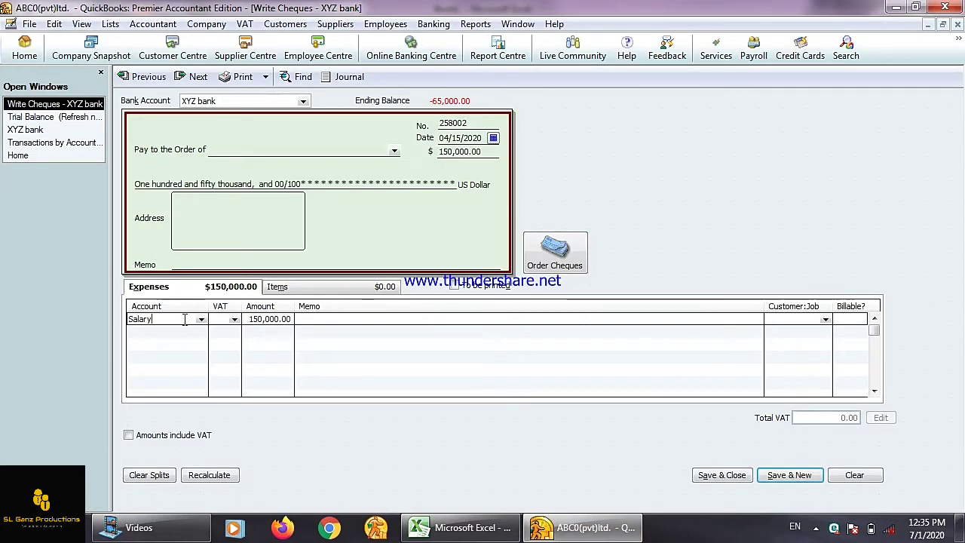
- Set up Salary as a new Expense account, and save the 150,000 cheque so that a new blank one starts
left_click(242, 343)
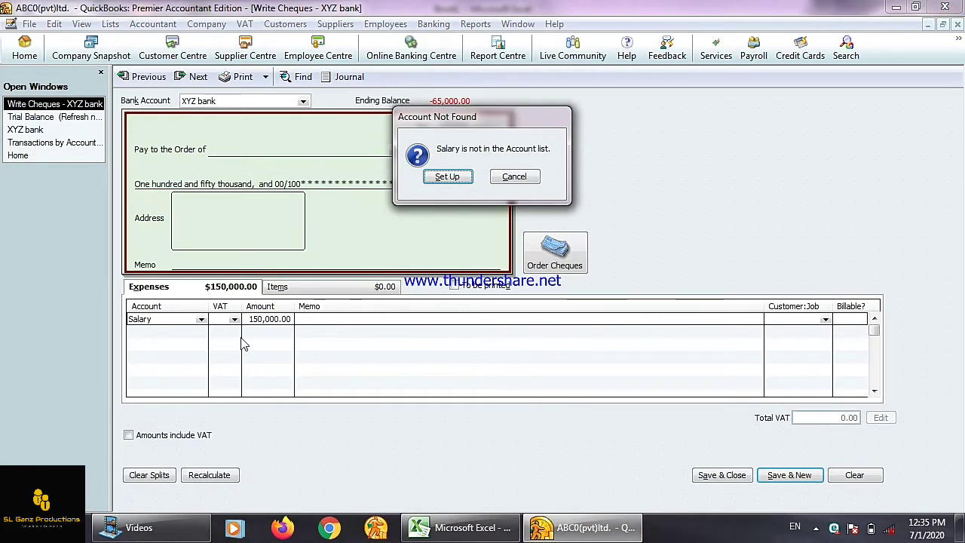
key("Return")
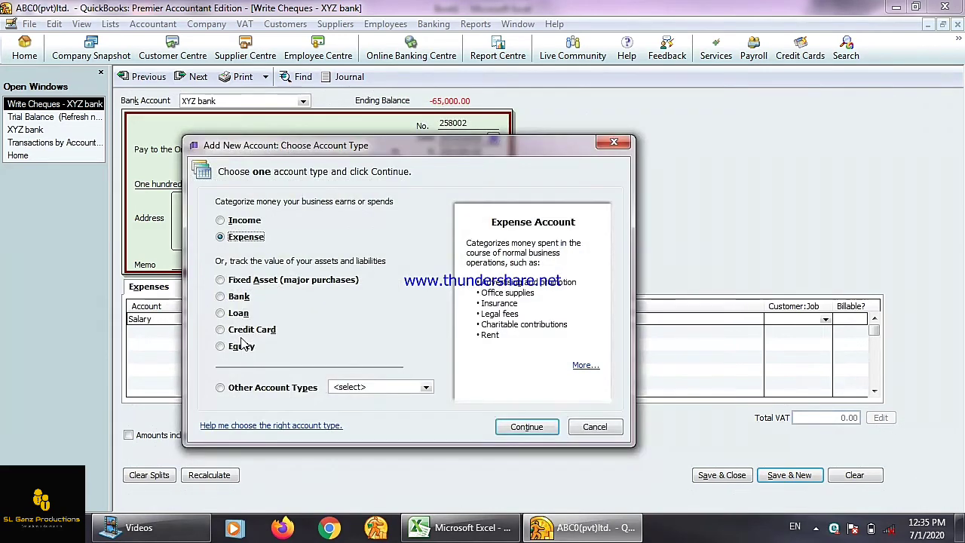
key("Return")
key("Return")
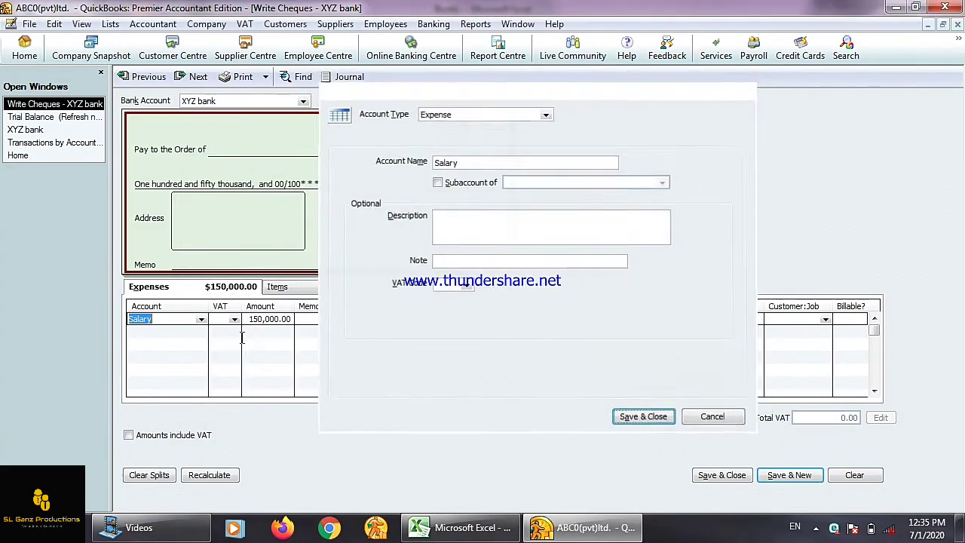
key("Return")
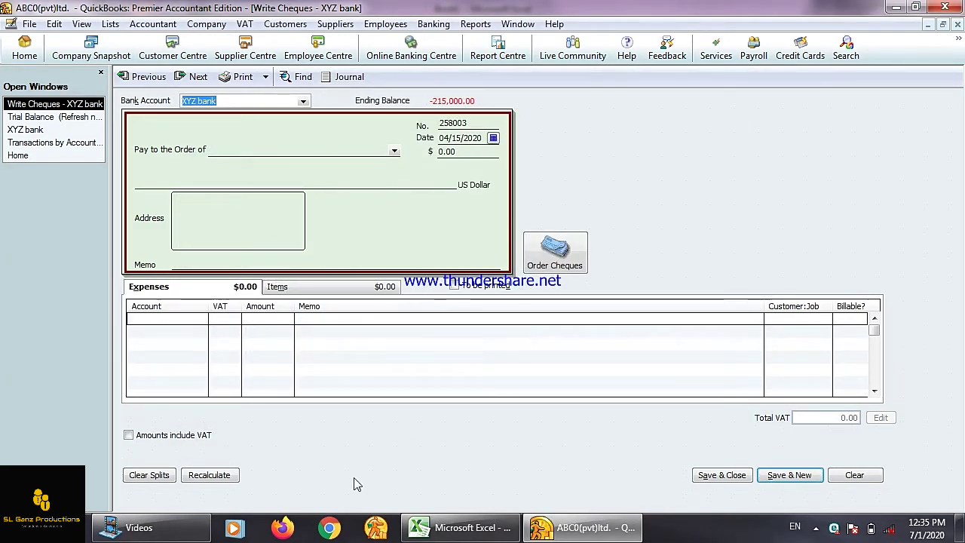
- Compare the next cheque number with the Excel sheet and correct the Purcharse payment's cheque number there to 258003
left_click(462, 527)
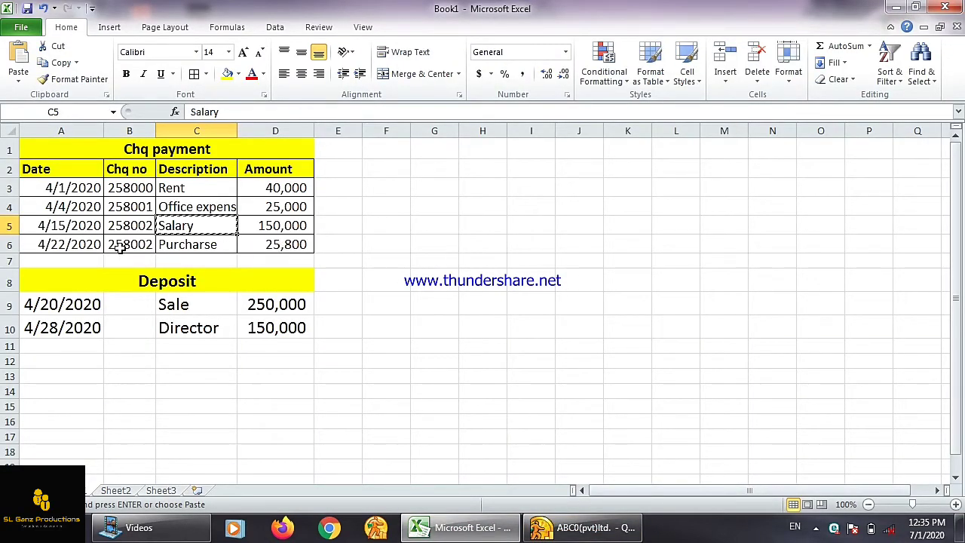
left_click(468, 529)
left_click(468, 529)
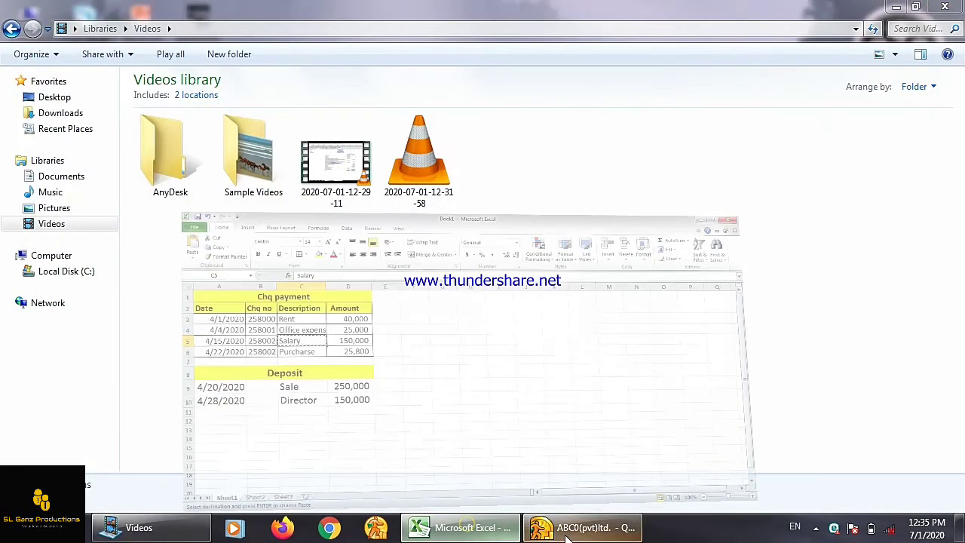
left_click(567, 535)
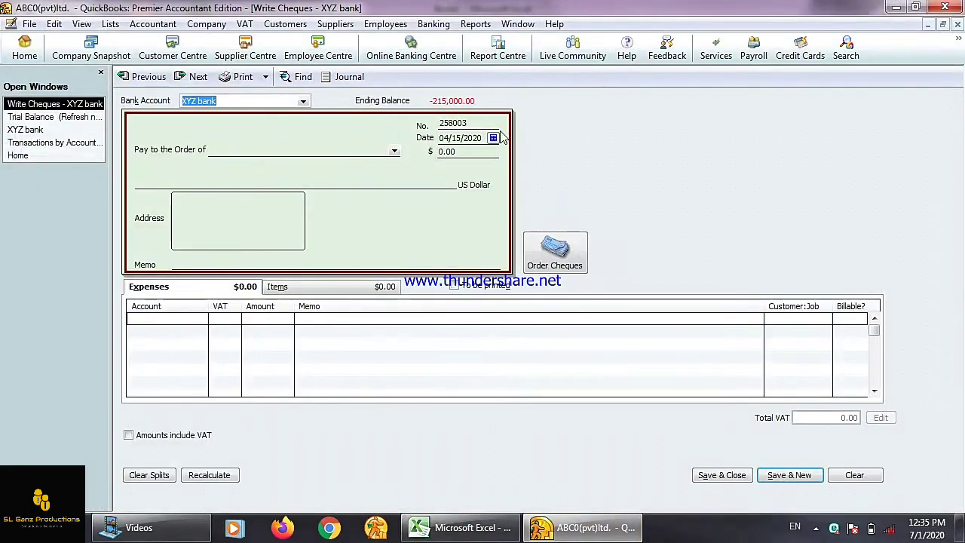
left_click(554, 528)
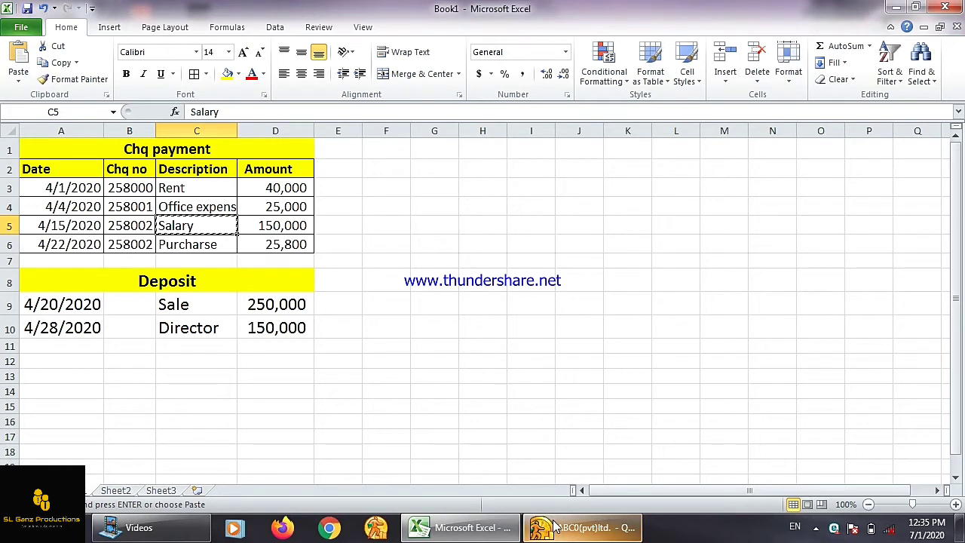
left_click(129, 245)
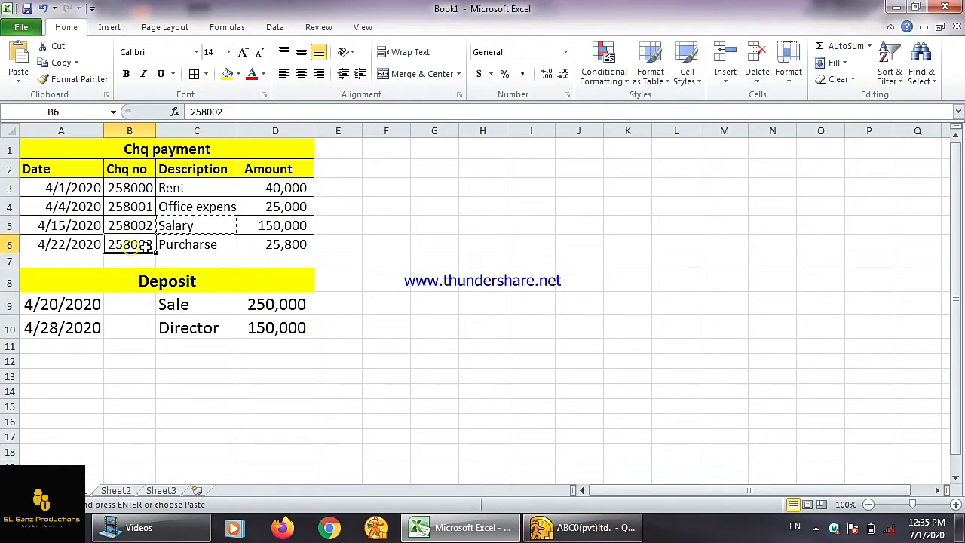
left_click(225, 112)
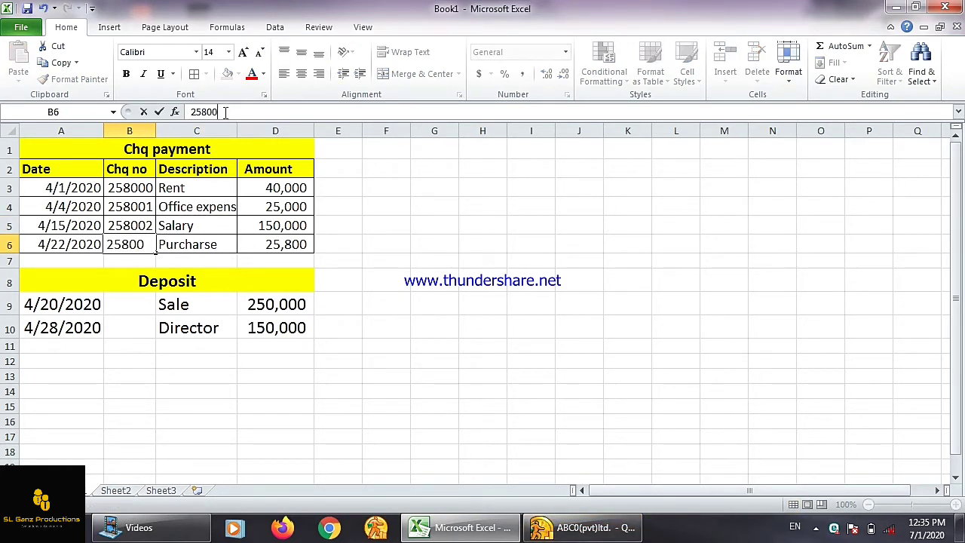
left_click(444, 280)
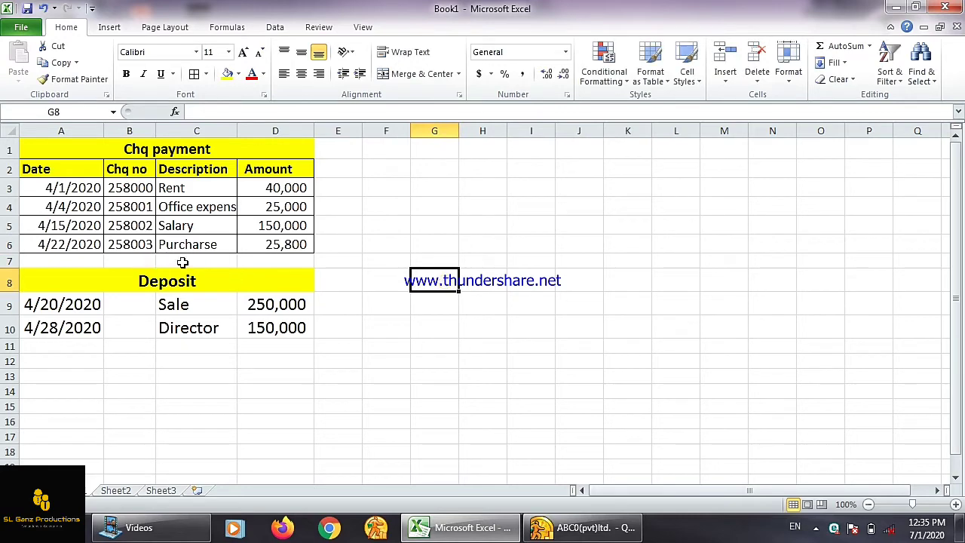
- Check the Purcharse payment's date in the Excel sheet and set the QuickBooks cheque date to 04/22/2020
left_click(543, 528)
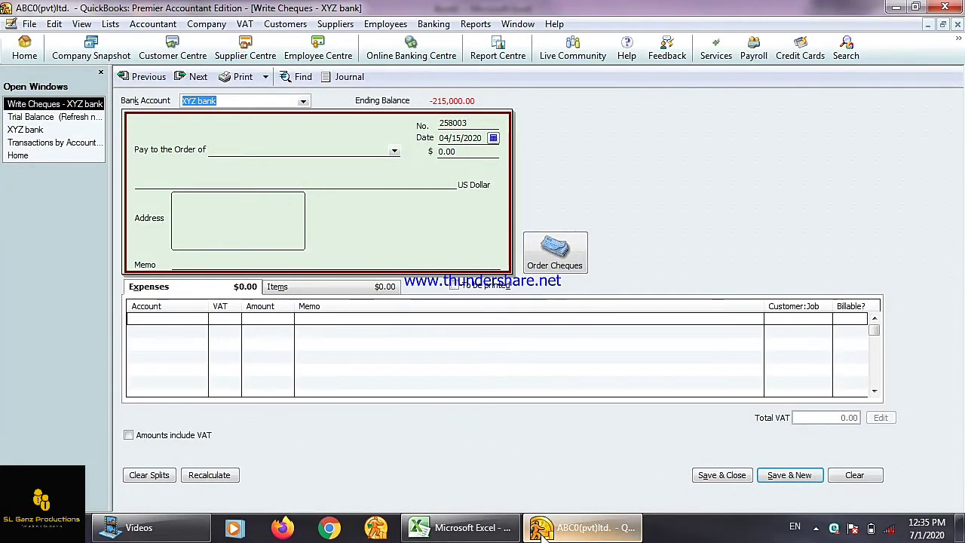
left_click(543, 528)
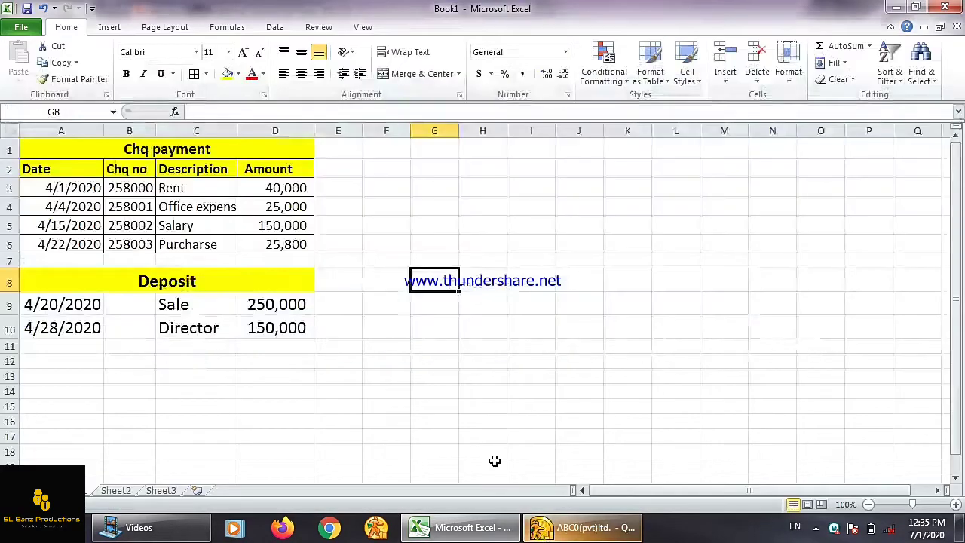
left_click(47, 245)
left_click(500, 373)
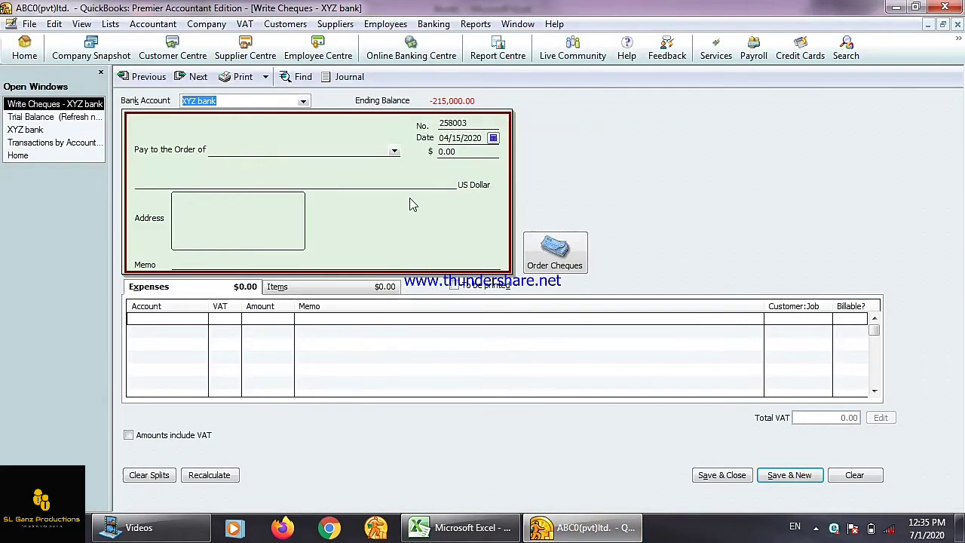
left_click(494, 138)
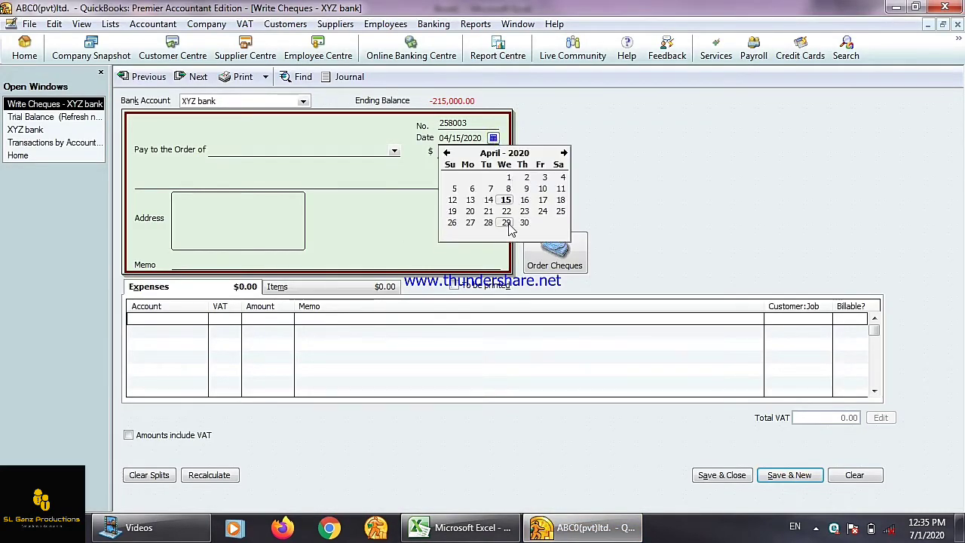
left_click(506, 211)
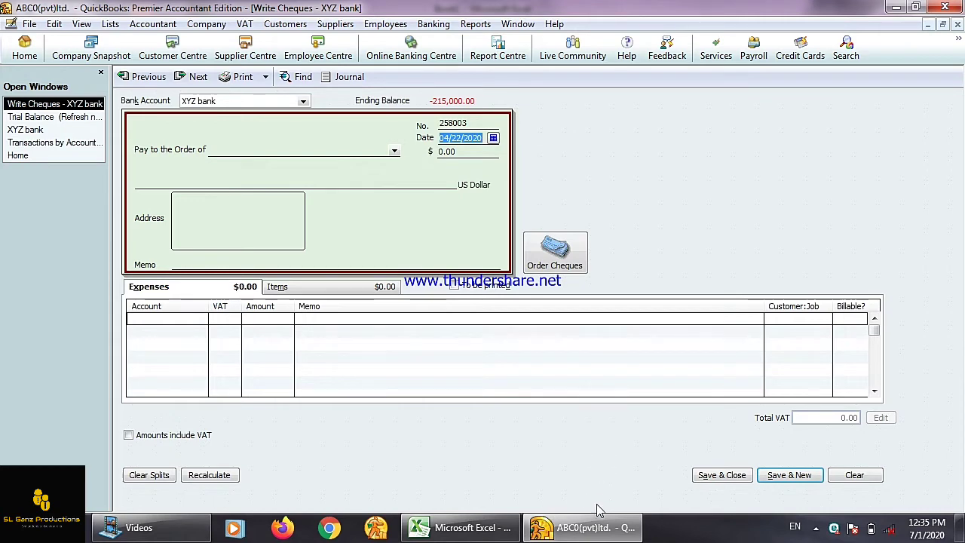
- Copy the Purcharse amount of 25,800 from the Excel sheet into the QuickBooks cheque's amount
left_click(596, 527)
left_click(259, 244)
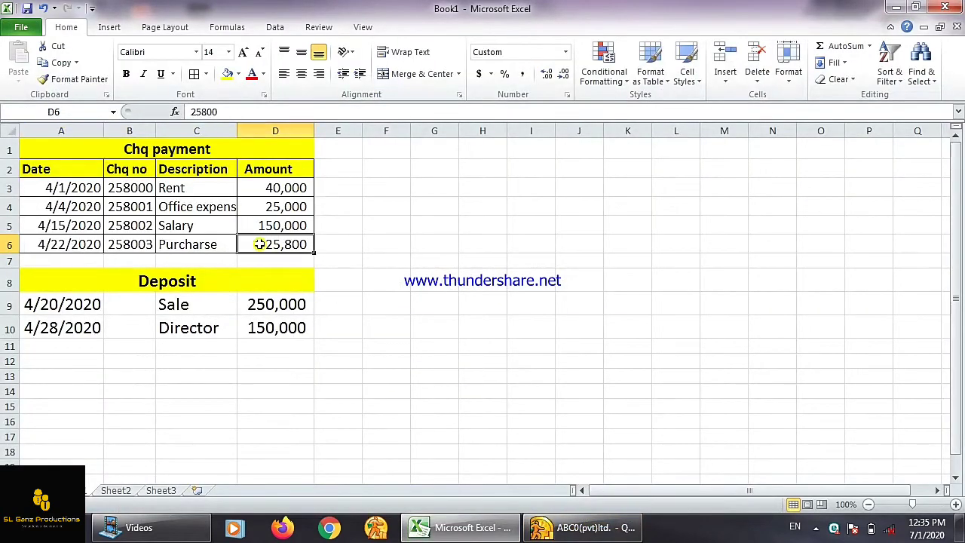
key("ctrl+c")
left_click(592, 527)
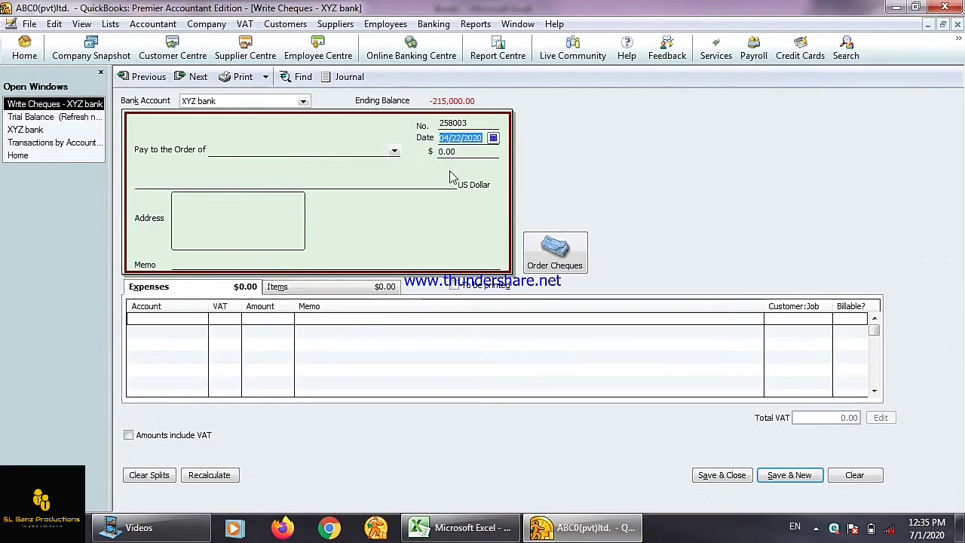
left_click(446, 151)
key("ctrl+v")
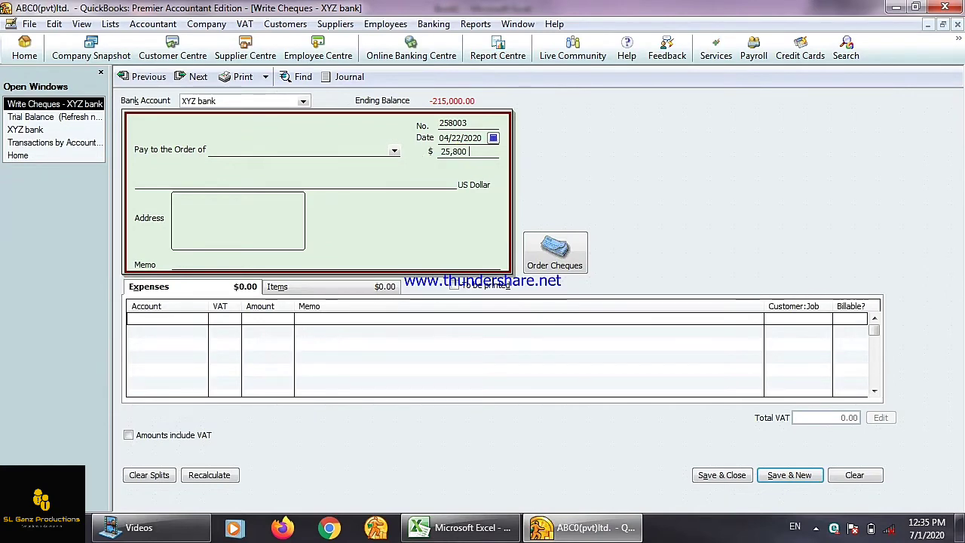
- Copy the description Purcharse from the Excel sheet into the account of the QuickBooks cheque's first expense line
left_click(592, 527)
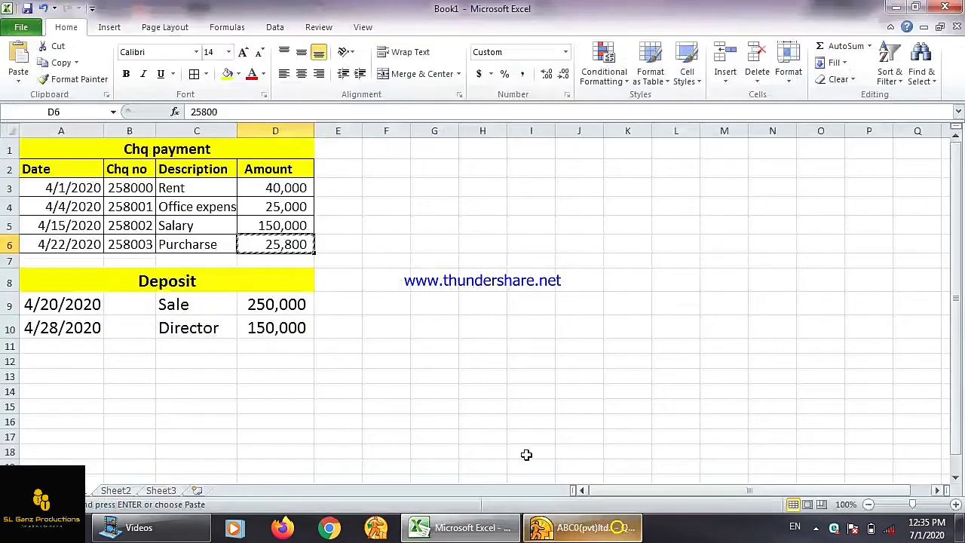
left_click(208, 244)
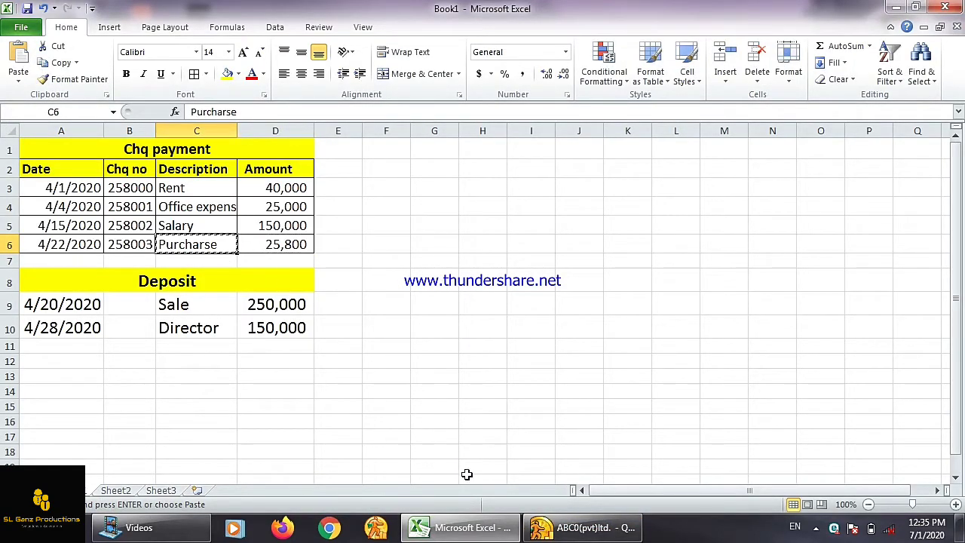
left_click(589, 527)
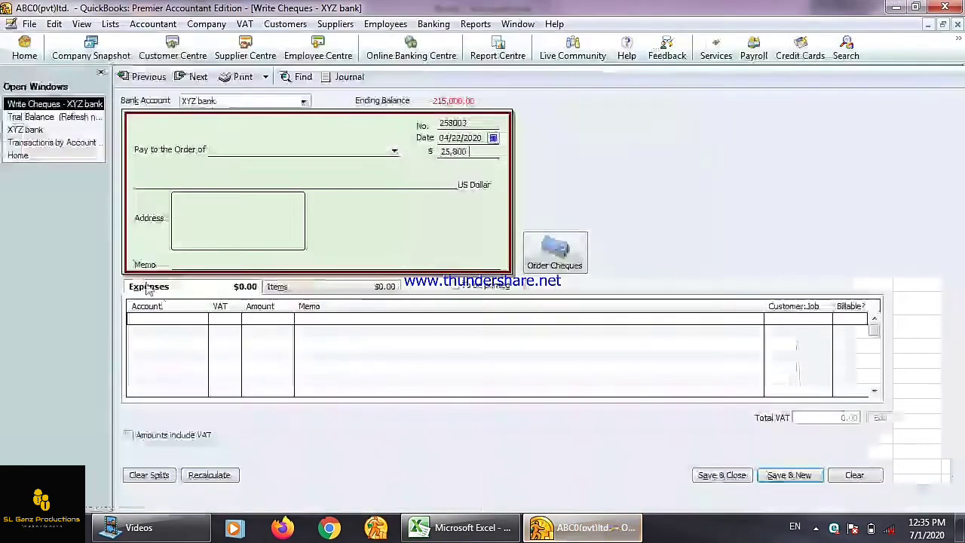
left_click(187, 315)
key("ctrl+v")
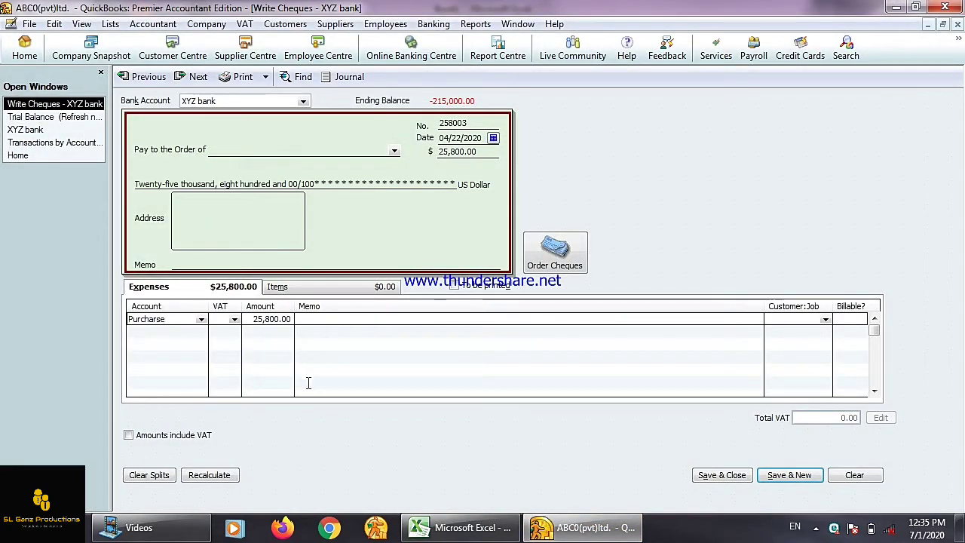
- Set up Purcharse as a new Expense account, and save and close the 25,800 cheque
left_click(309, 383)
key("Return")
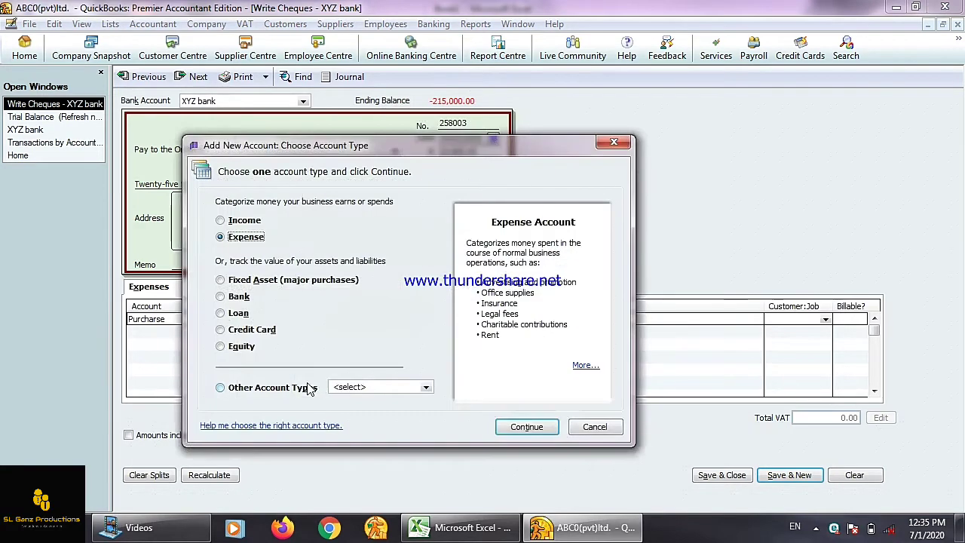
key("Return")
key("Return")
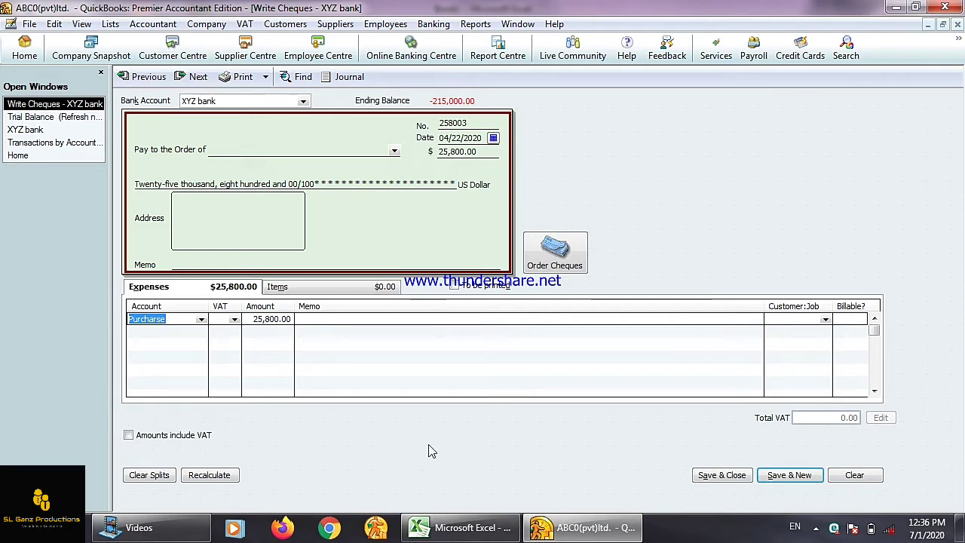
left_click(722, 480)
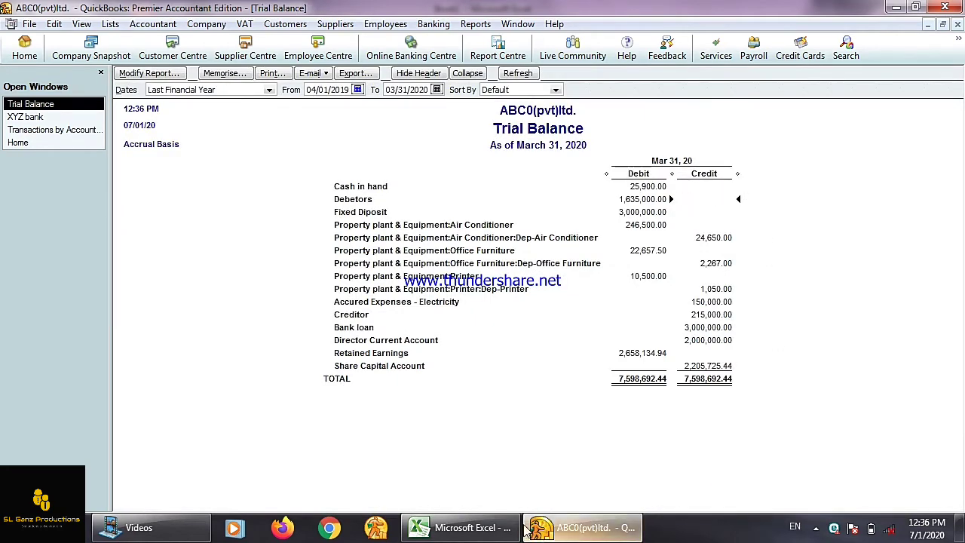
- Check the deposits listed in the Excel sheet, and start a new QuickBooks deposit into XYZ bank
left_click(460, 528)
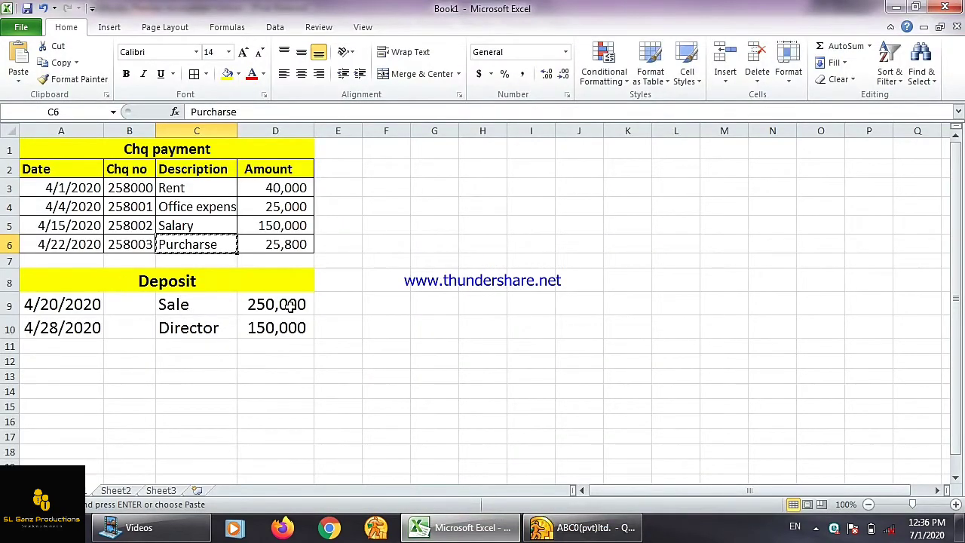
left_click(580, 528)
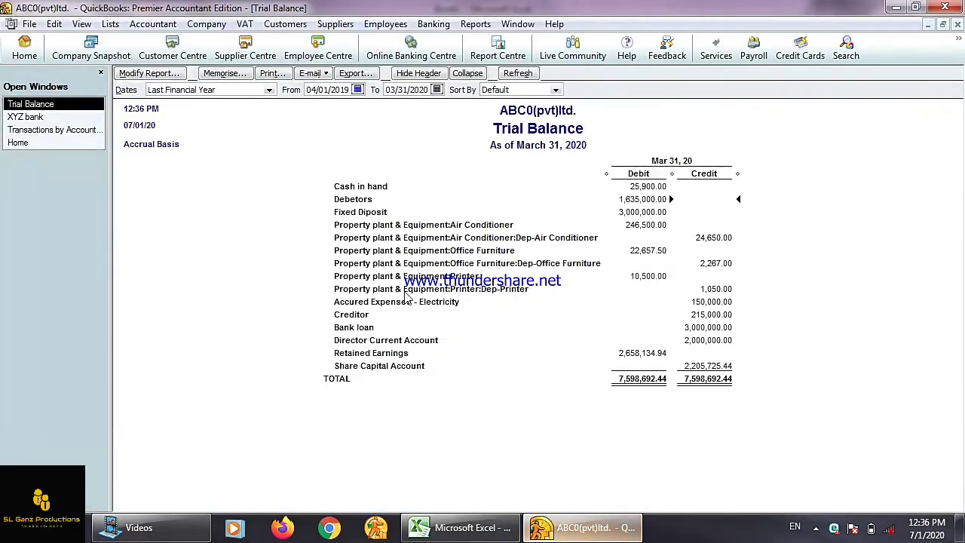
left_click(433, 24)
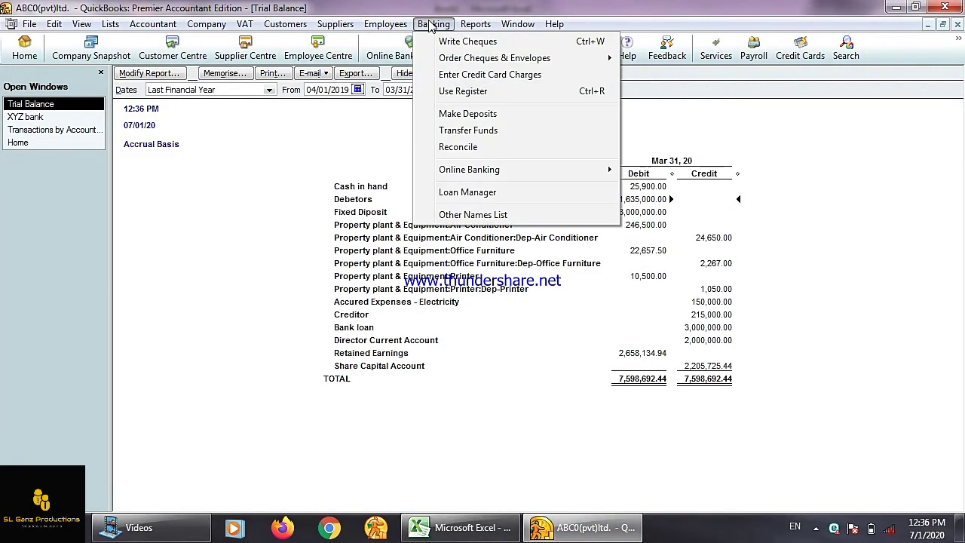
left_click(464, 114)
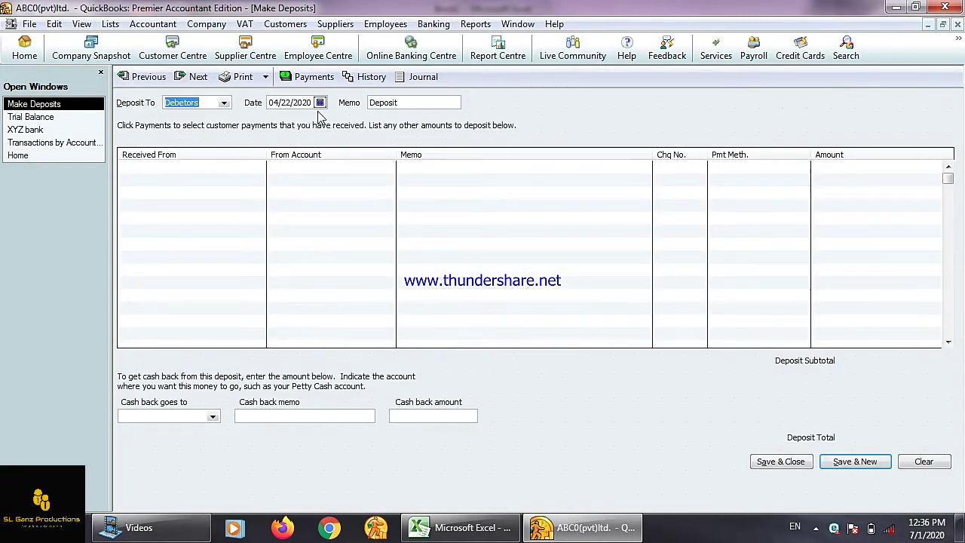
left_click(223, 104)
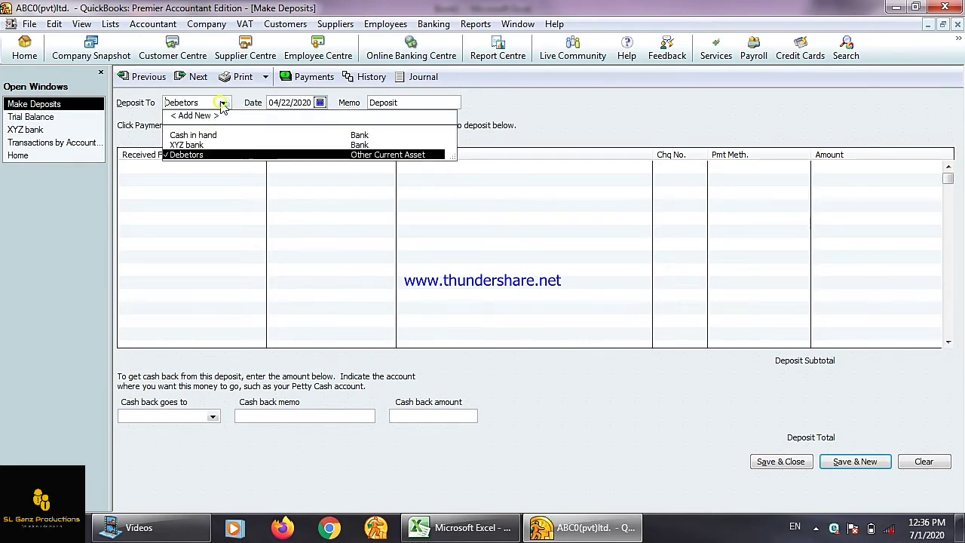
left_click(189, 145)
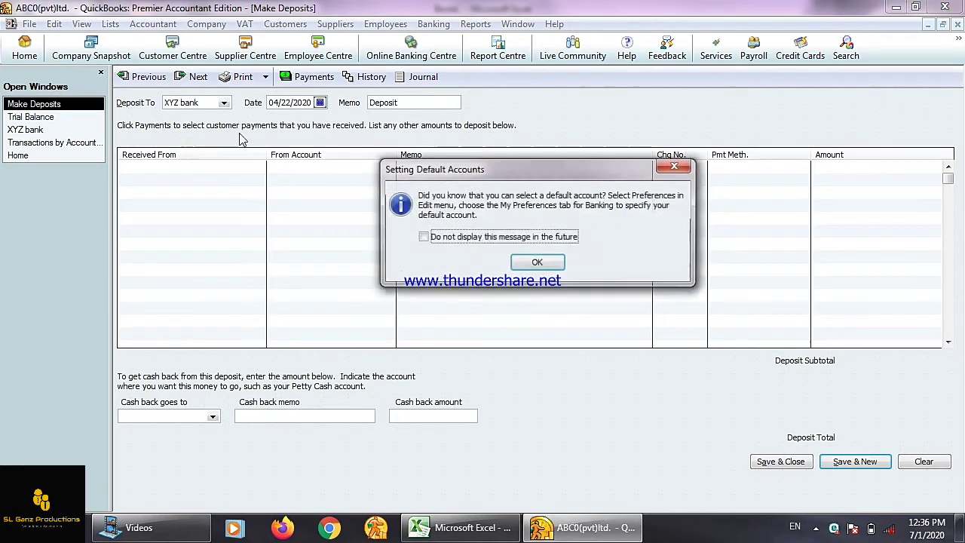
left_click(537, 263)
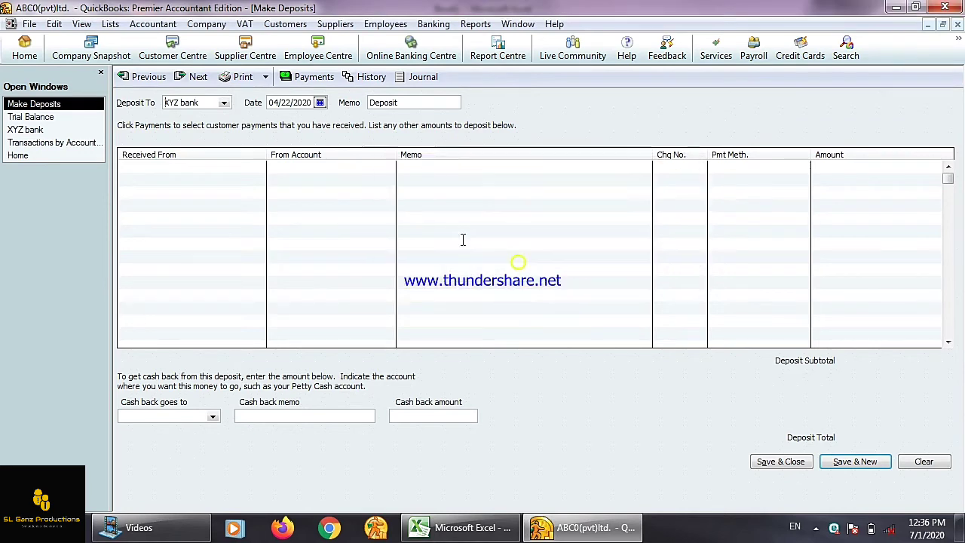
- Check the Sale deposit's date in the Excel sheet and set the QuickBooks deposit date to 04/20/2020
left_click(612, 526)
left_click(594, 526)
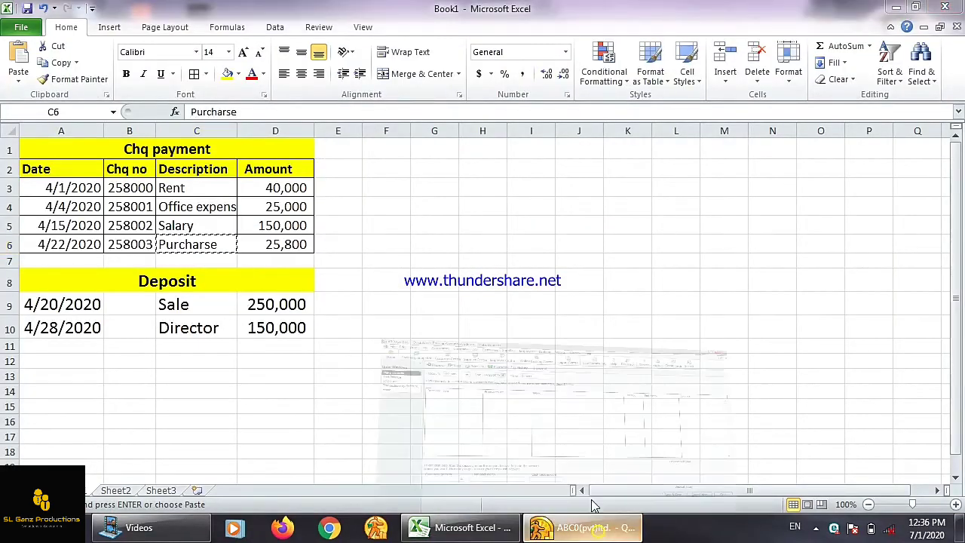
left_click(319, 102)
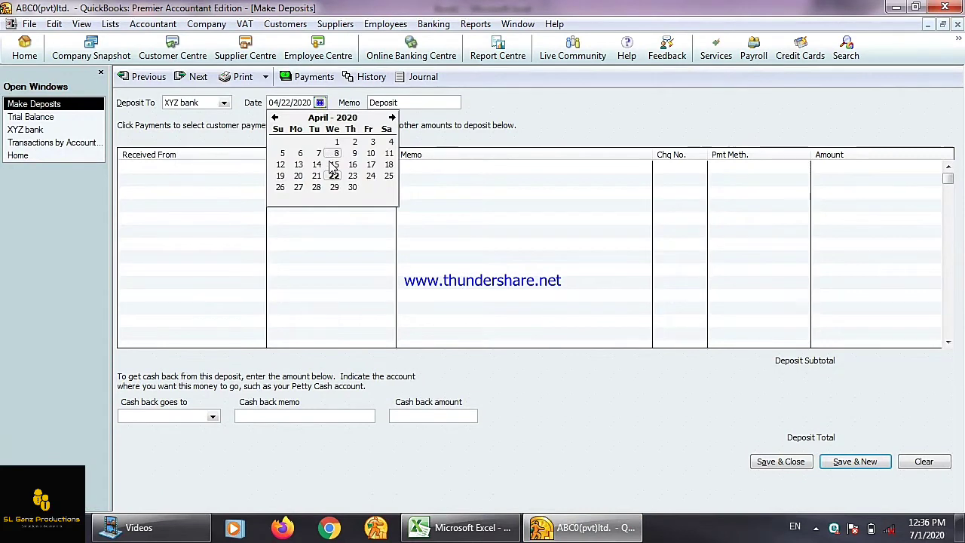
left_click(298, 176)
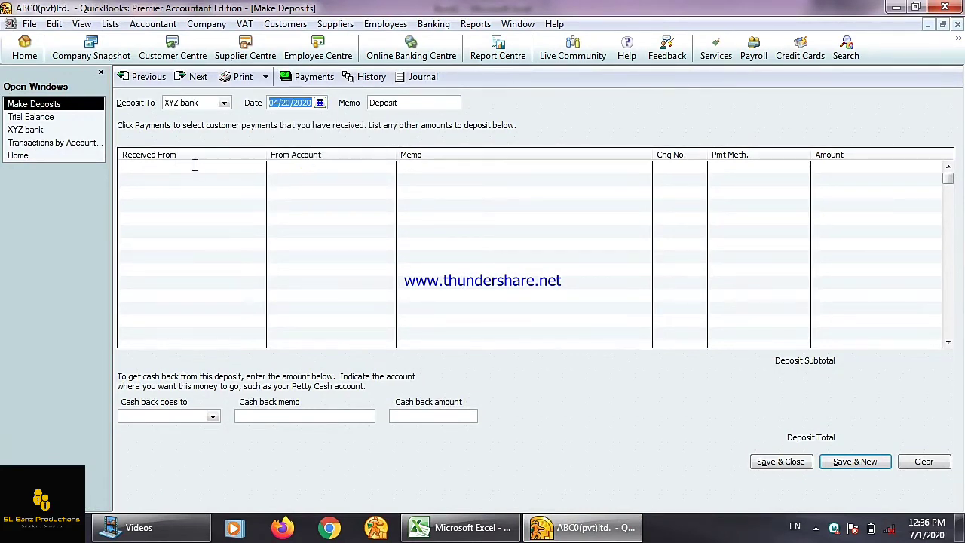
- Enter revenue as the source account on the deposit's first line and set it up as a new Income account
left_click(231, 167)
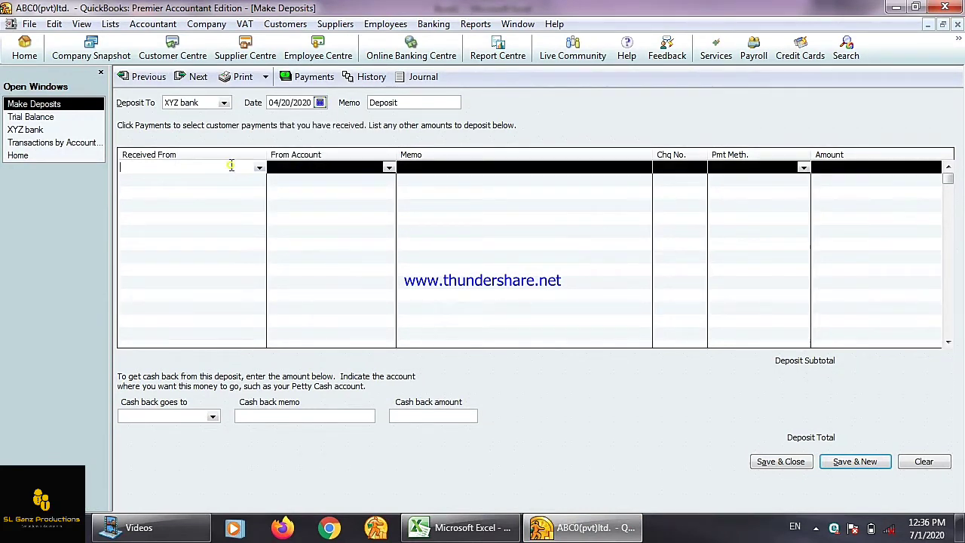
left_click(298, 169)
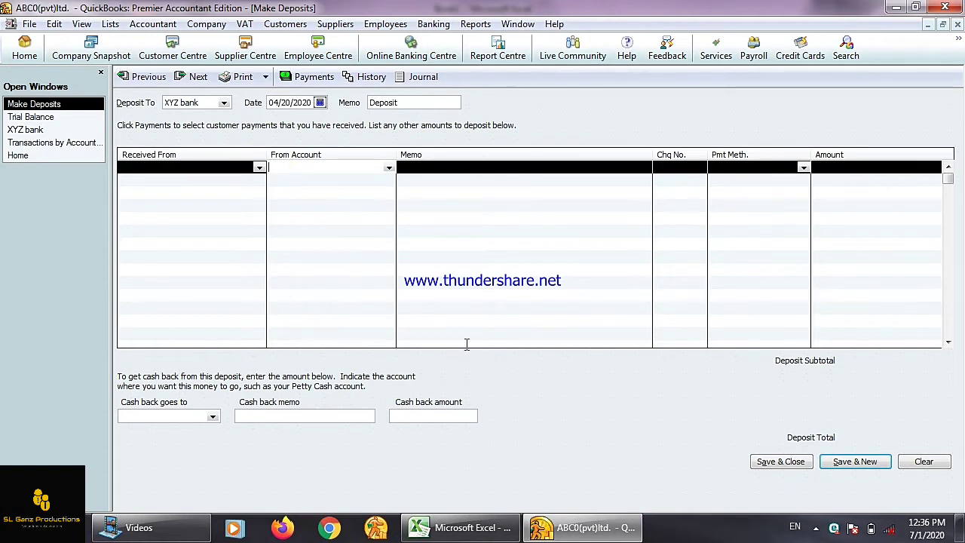
type("Re")
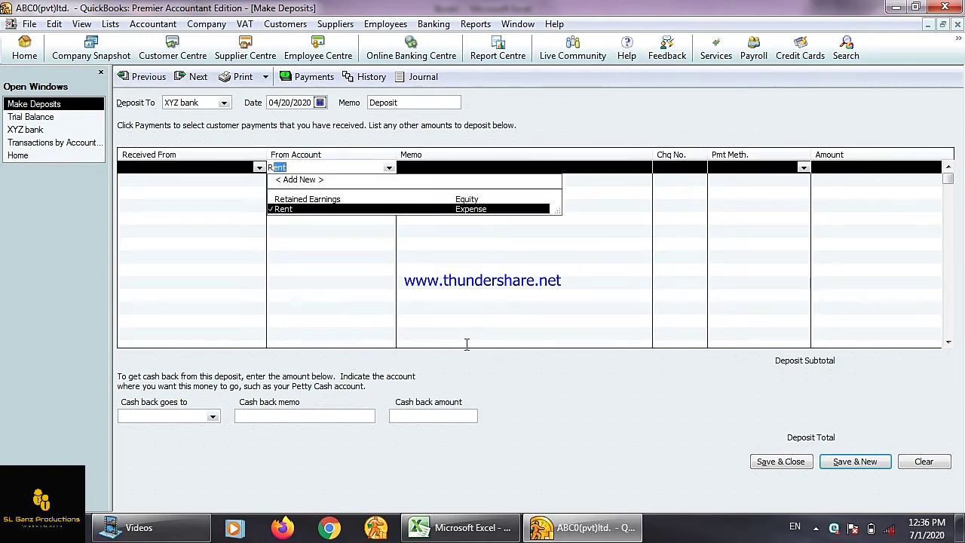
type("venu")
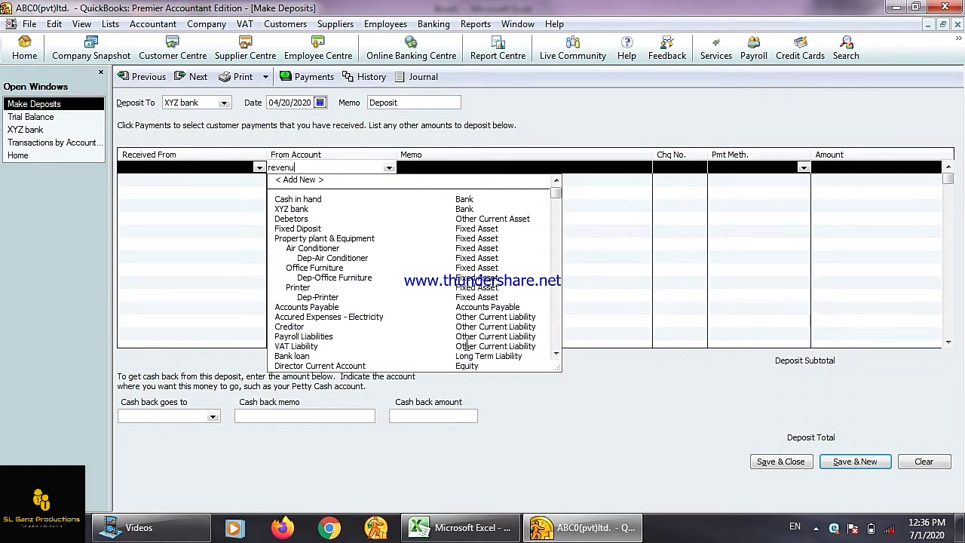
type("e")
key("Tab")
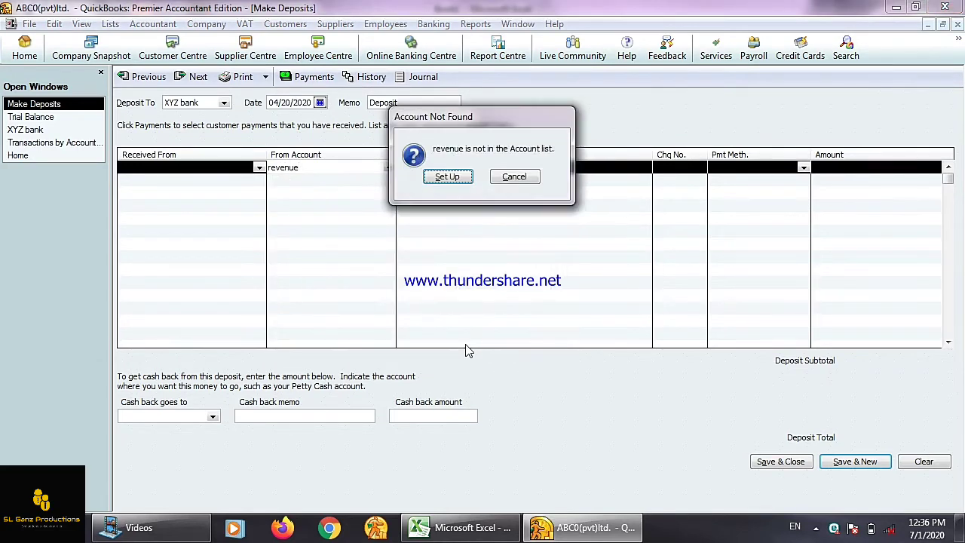
key("Return")
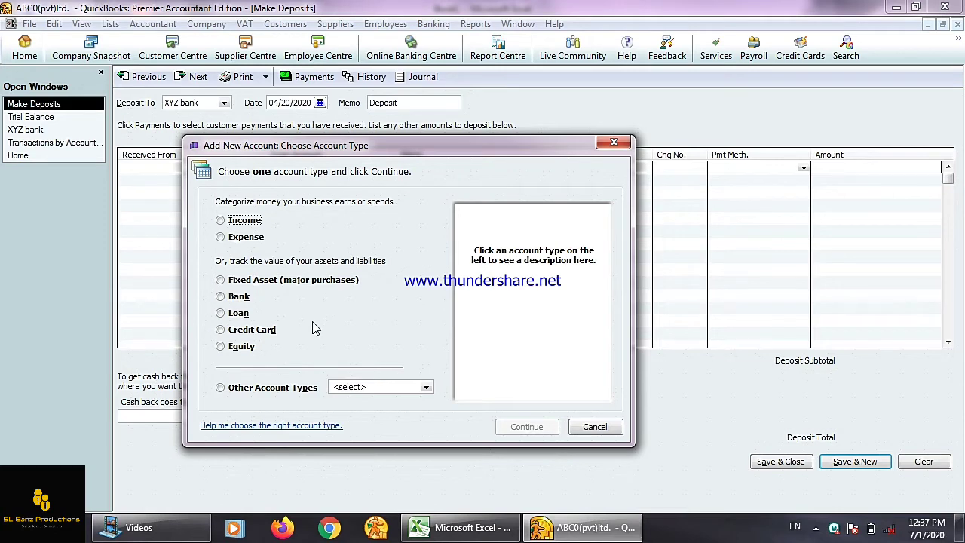
left_click(255, 223)
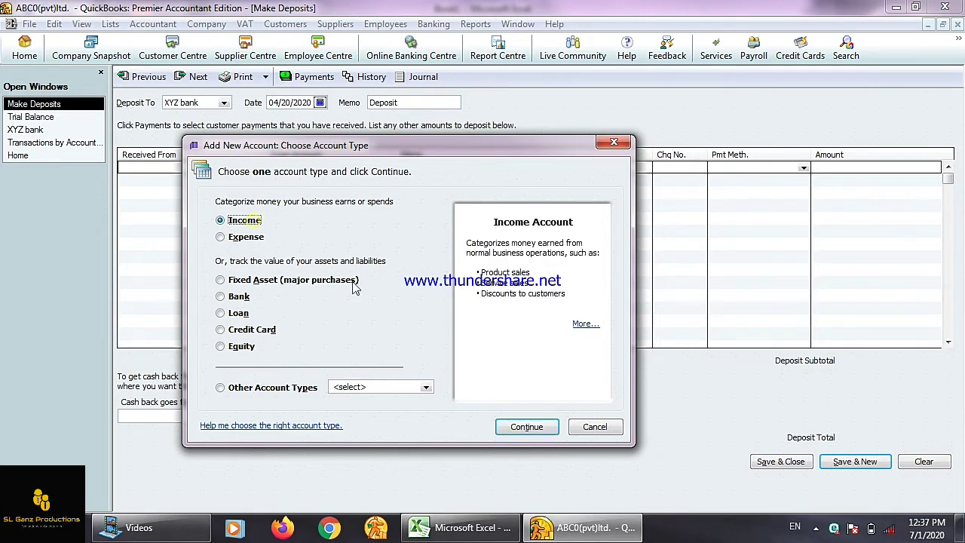
left_click(486, 426)
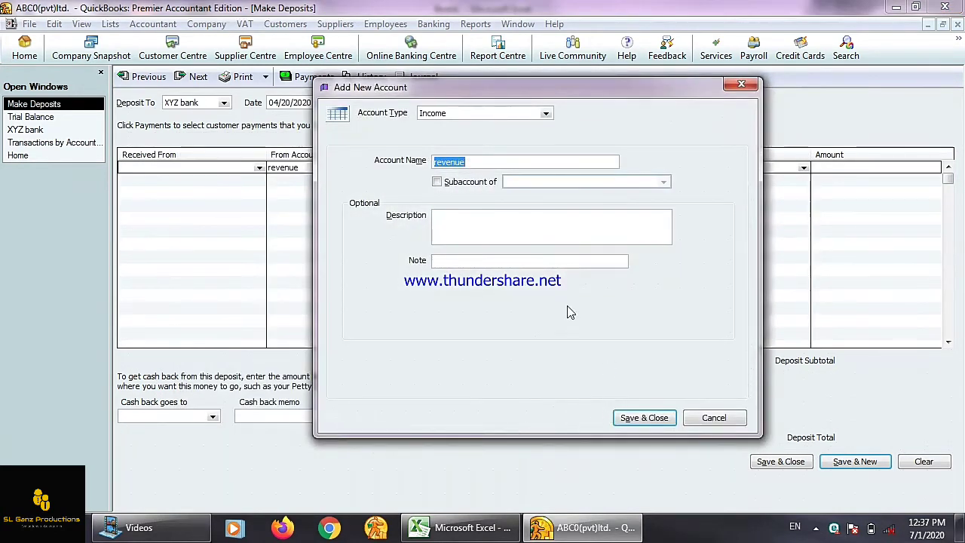
left_click(639, 418)
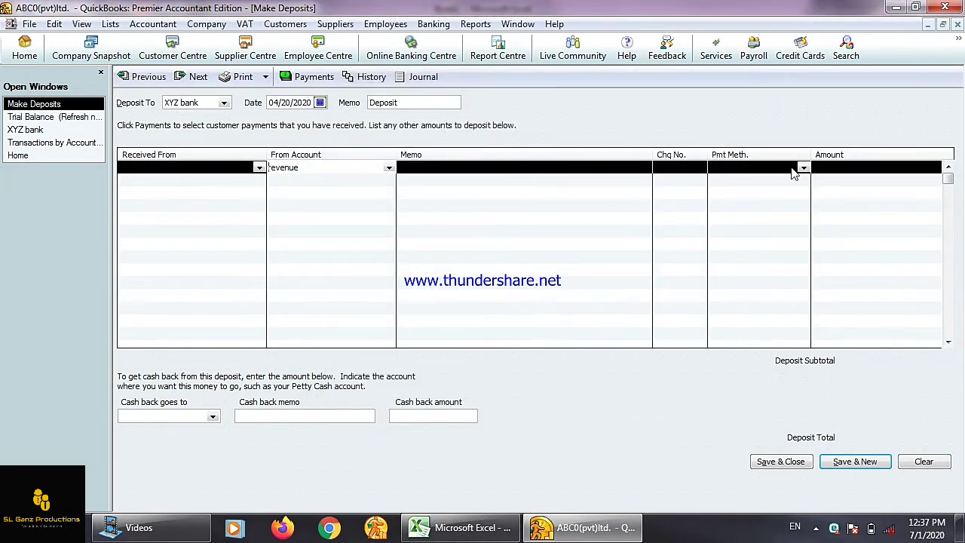
- Copy the Sale amount 250,000 from the Excel sheet into the QuickBooks deposit line, and save the deposit to start a new one
left_click(464, 528)
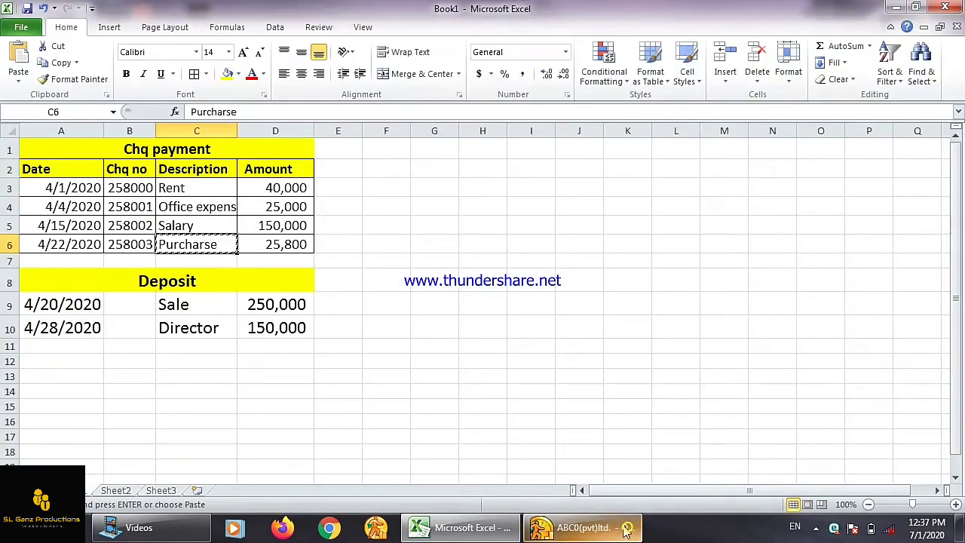
left_click(256, 308)
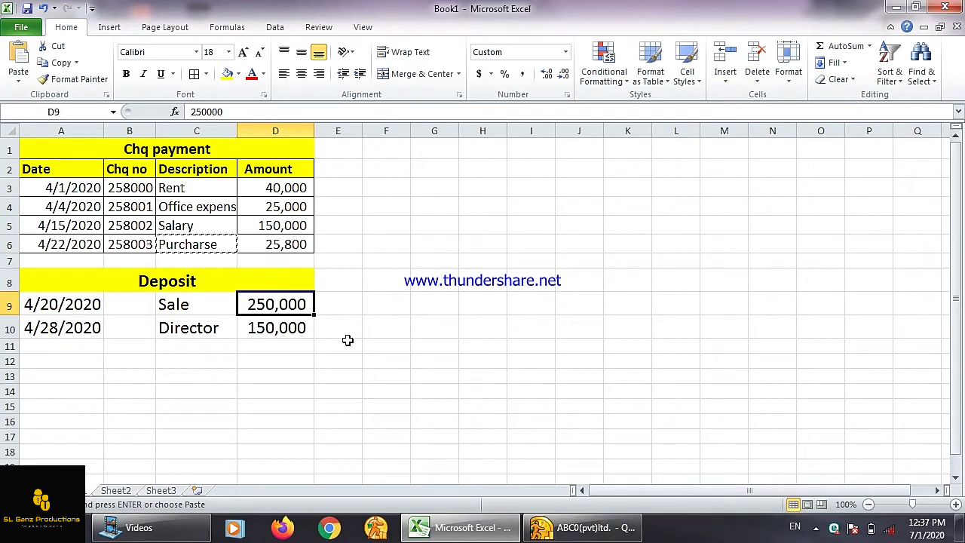
key("ctrl+c")
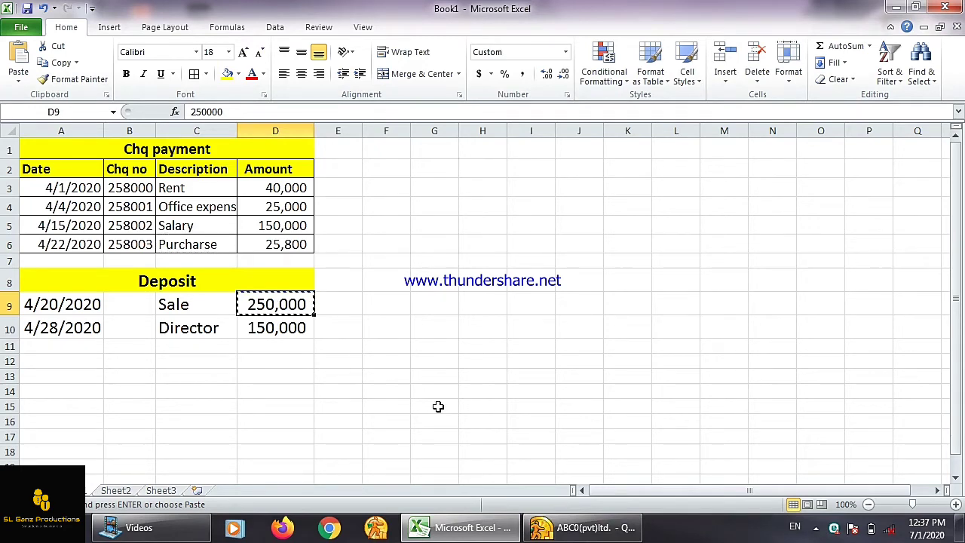
left_click(562, 532)
left_click(835, 169)
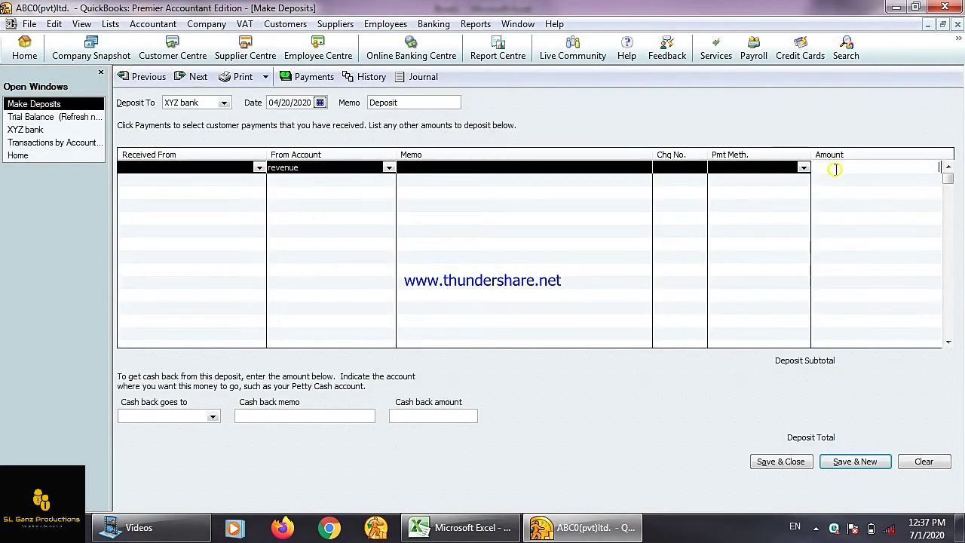
key("ctrl+v")
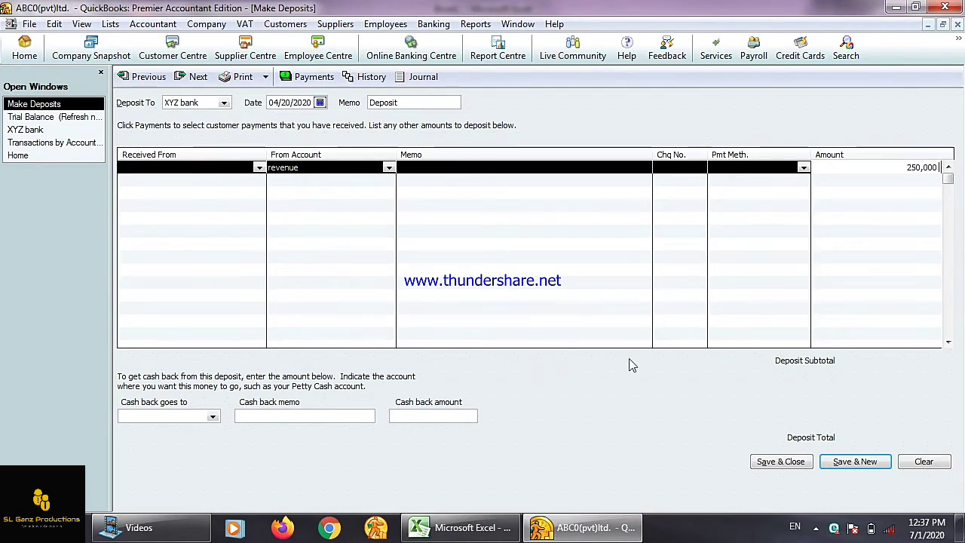
left_click(854, 462)
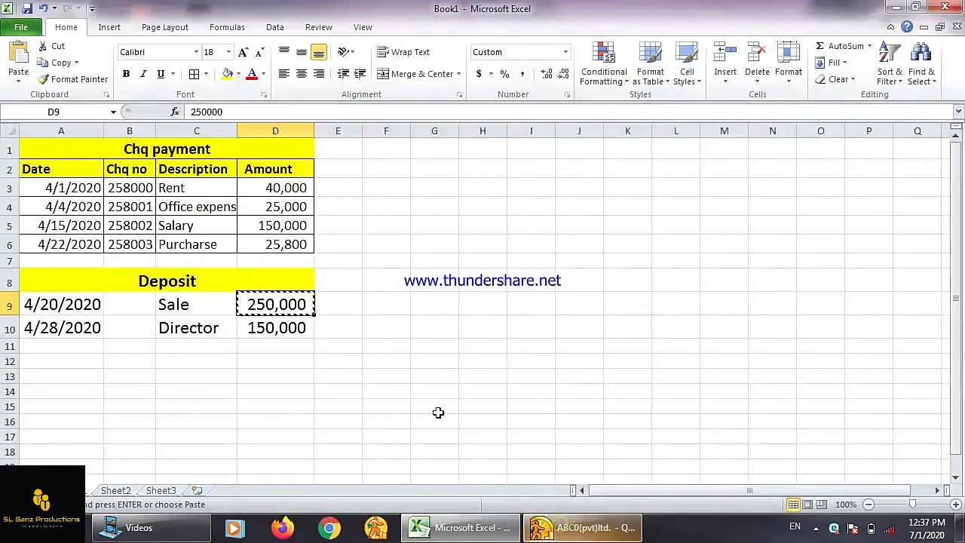
- Check the Director deposit's date in the Excel sheet and set the new QuickBooks deposit's date to 04/28/2020
left_click(93, 329)
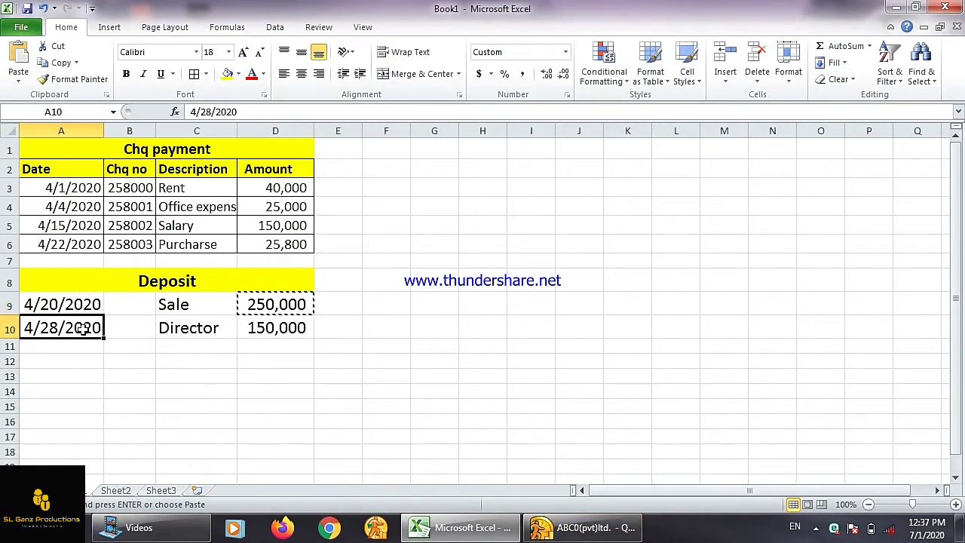
left_click(540, 528)
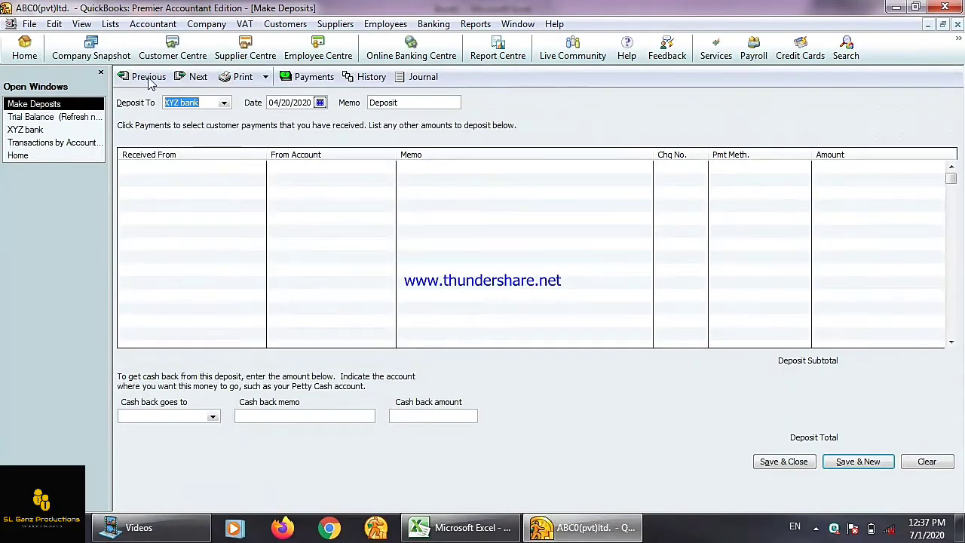
left_click(319, 103)
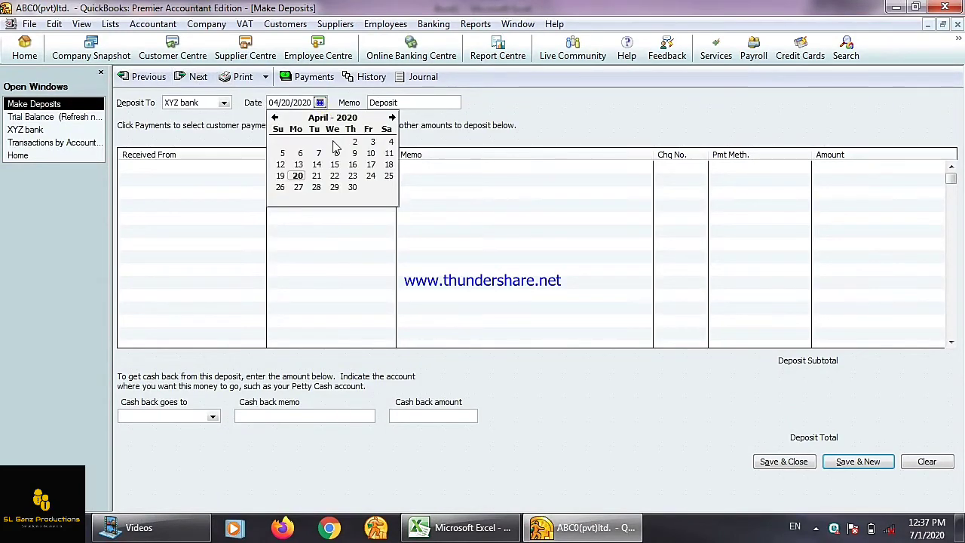
left_click(317, 187)
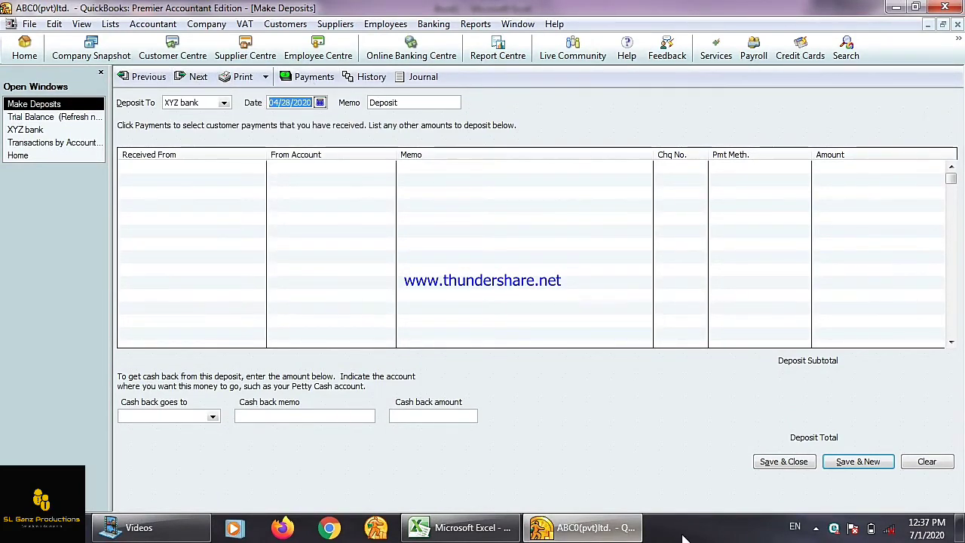
- Check the Director entry in the Excel sheet and choose Director Current Account as the QuickBooks deposit line's source account
left_click(609, 530)
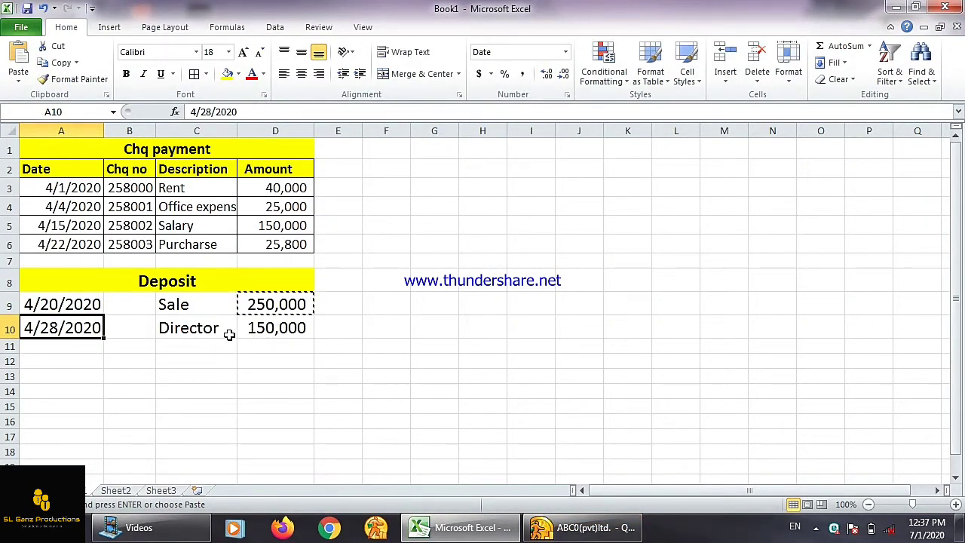
left_click(266, 331)
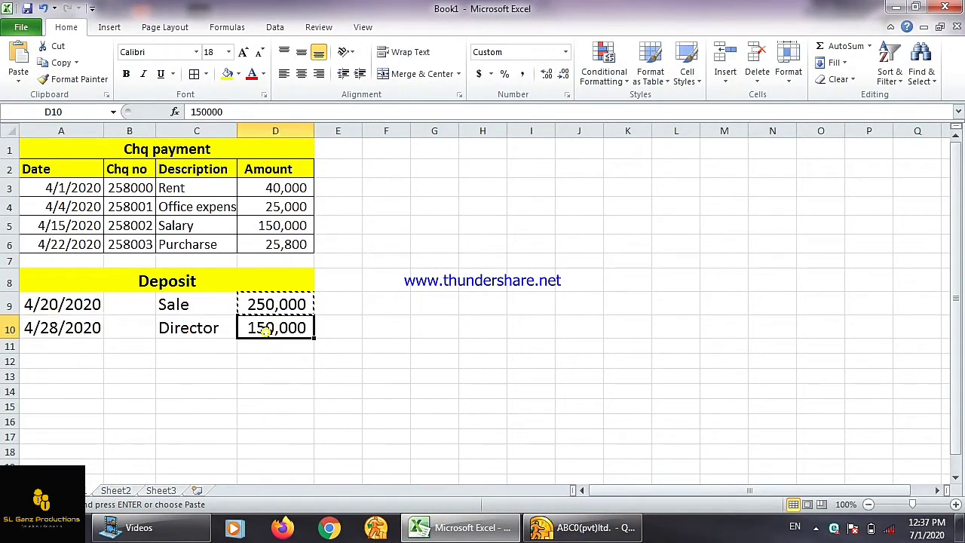
left_click(543, 528)
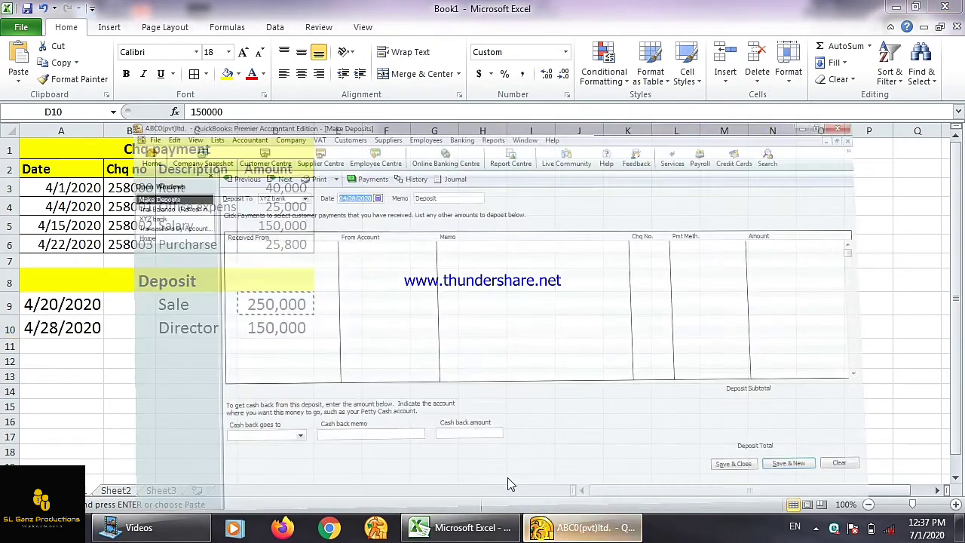
left_click(301, 167)
type("Director Current Account")
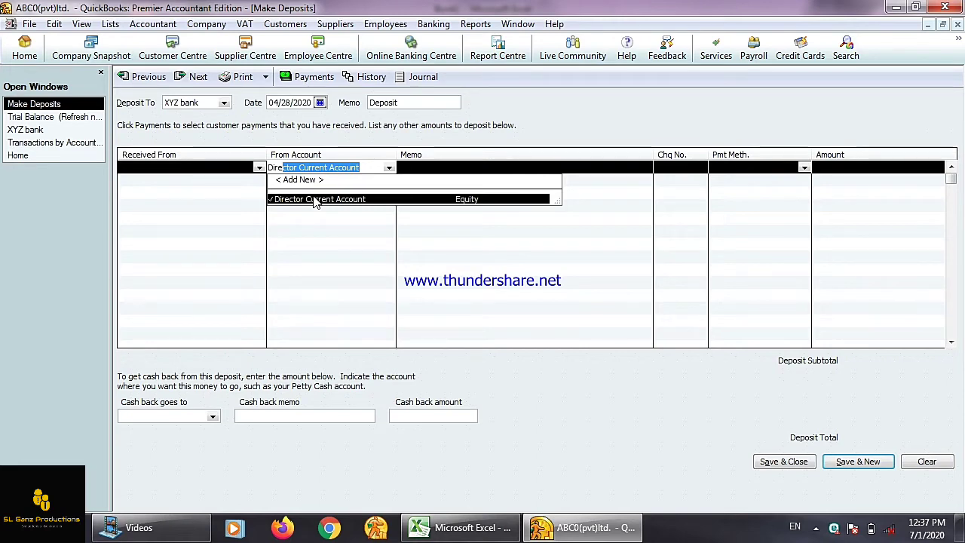
left_click(315, 200)
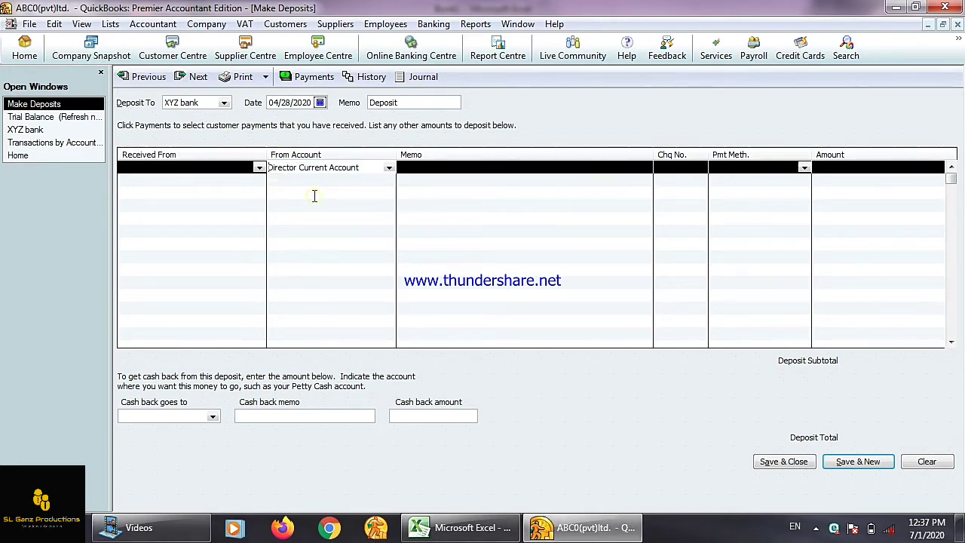
- Copy the Director amount 150,000 from the Excel sheet into the QuickBooks deposit line, and save the deposit to start a new one
left_click(843, 167)
left_click(462, 528)
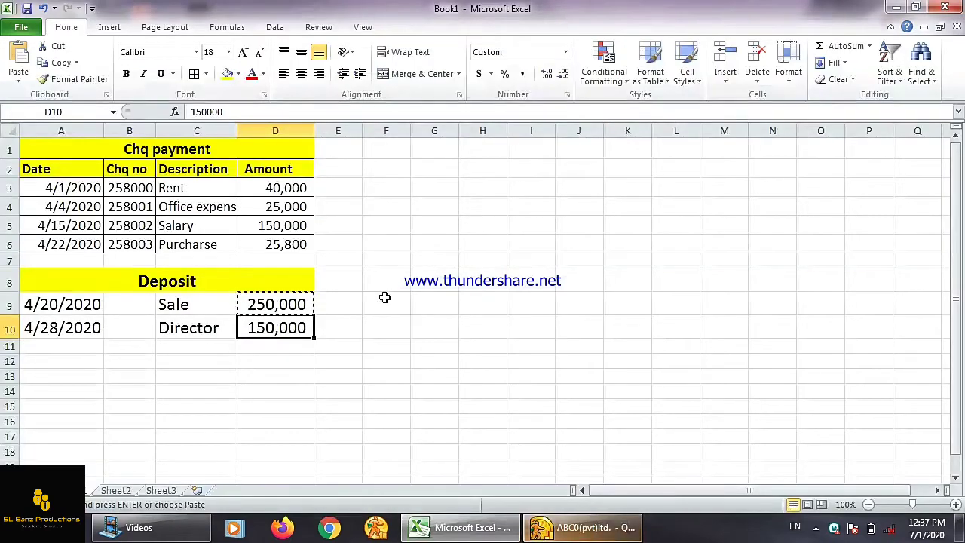
key("ctrl+c")
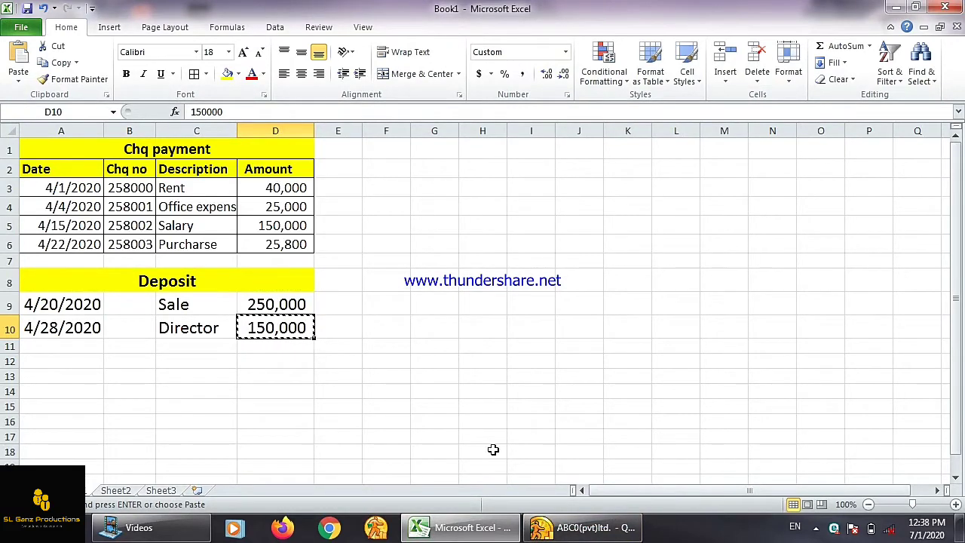
left_click(580, 528)
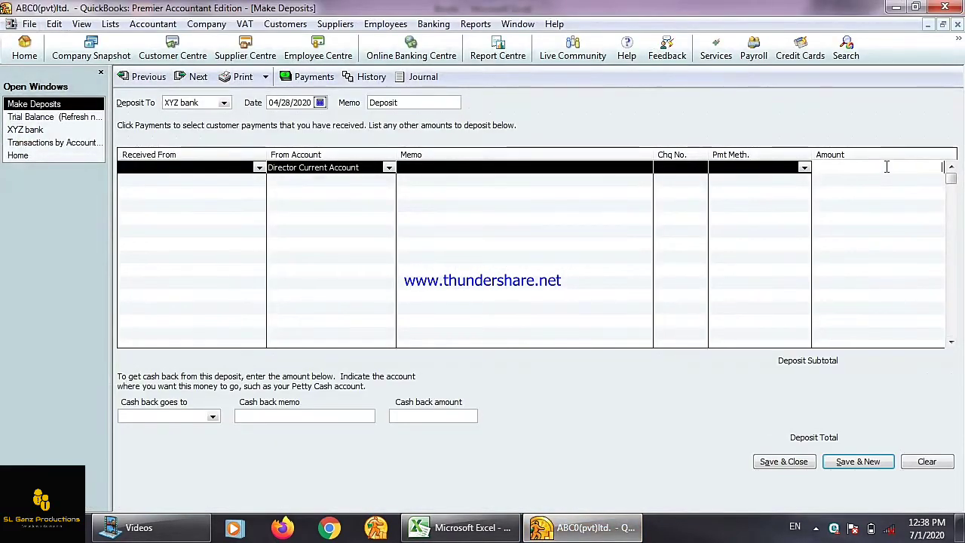
key("ctrl+v")
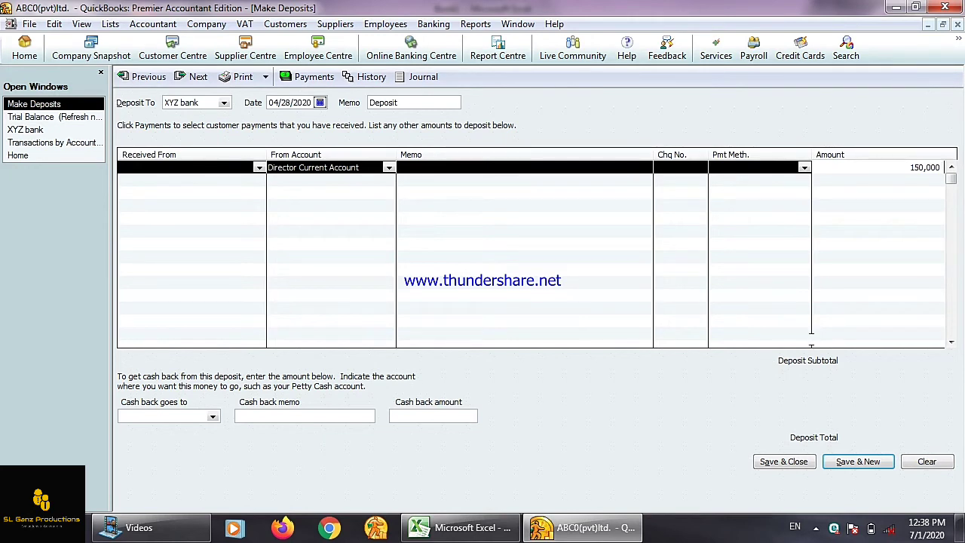
left_click(860, 463)
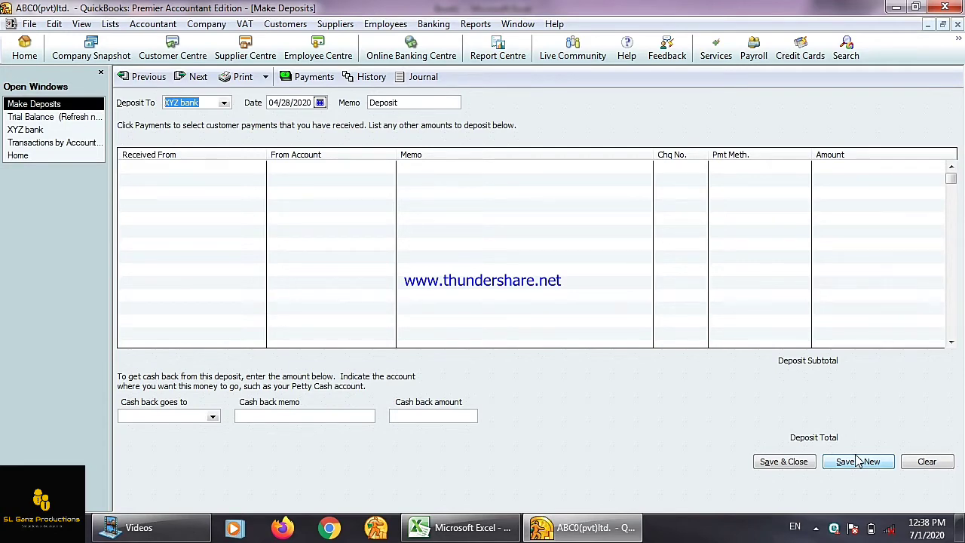
- Begin a bank reconciliation and select XYZ bank as the account to reconcile
left_click(520, 371)
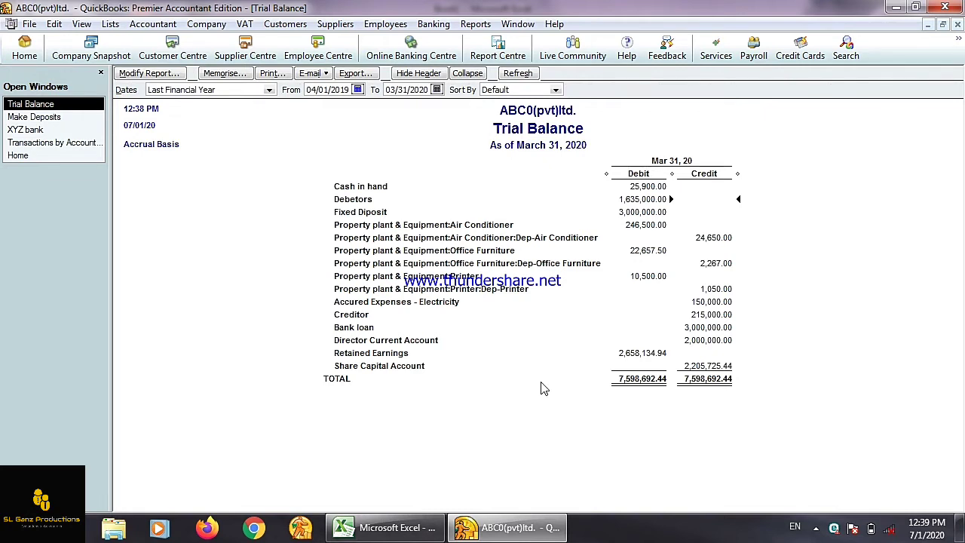
left_click(427, 29)
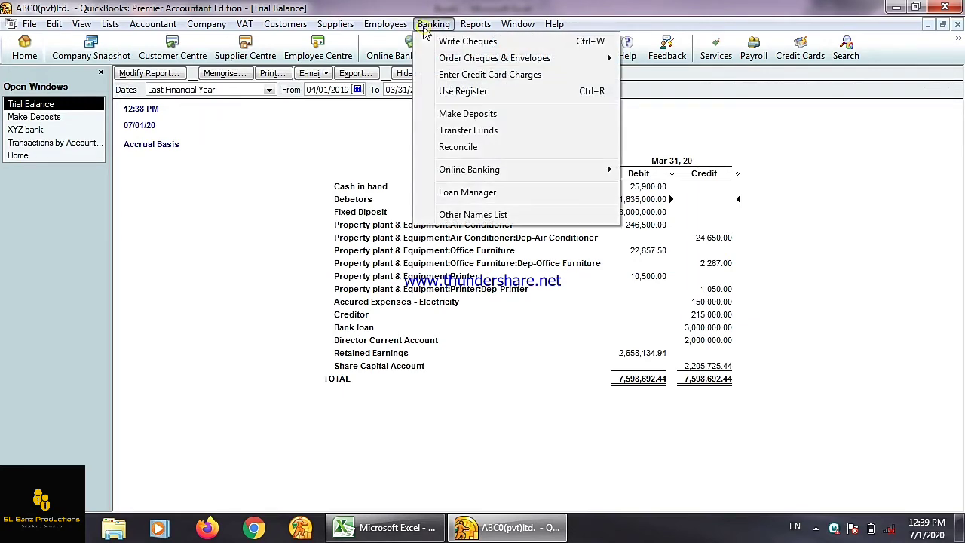
left_click(460, 147)
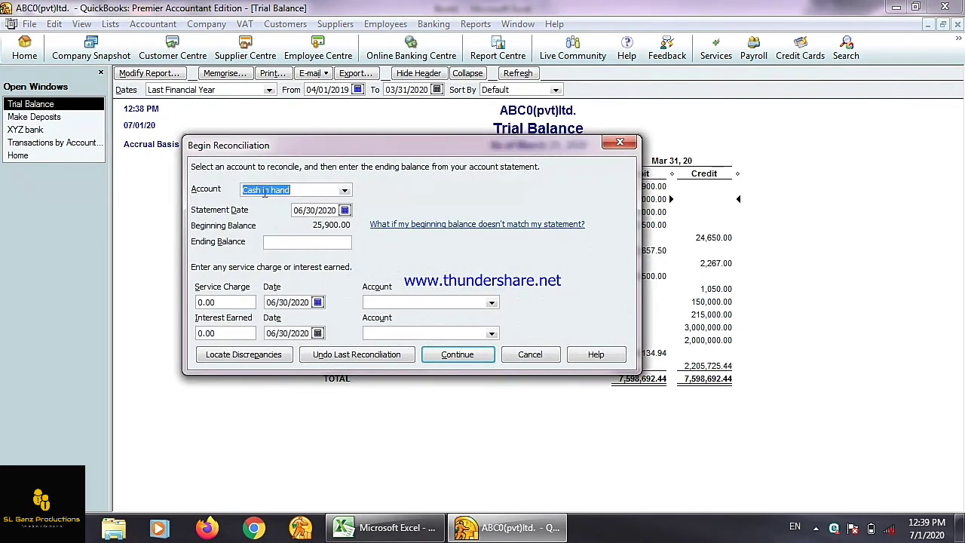
left_click(345, 191)
left_click(265, 213)
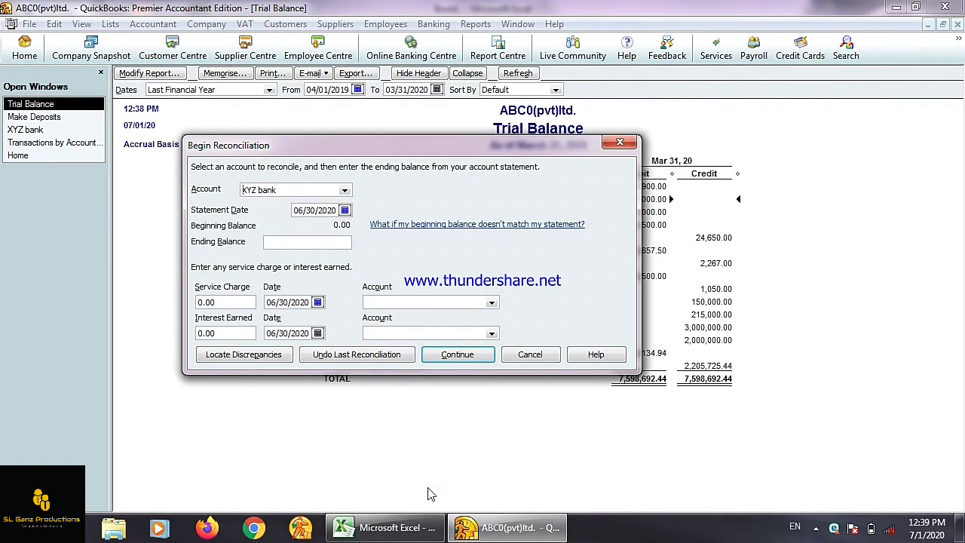
- Compare the XYZ Bank April 2020 statement on Excel's Sheet2 with the cheque payment and deposit list on the first sheet
left_click(403, 526)
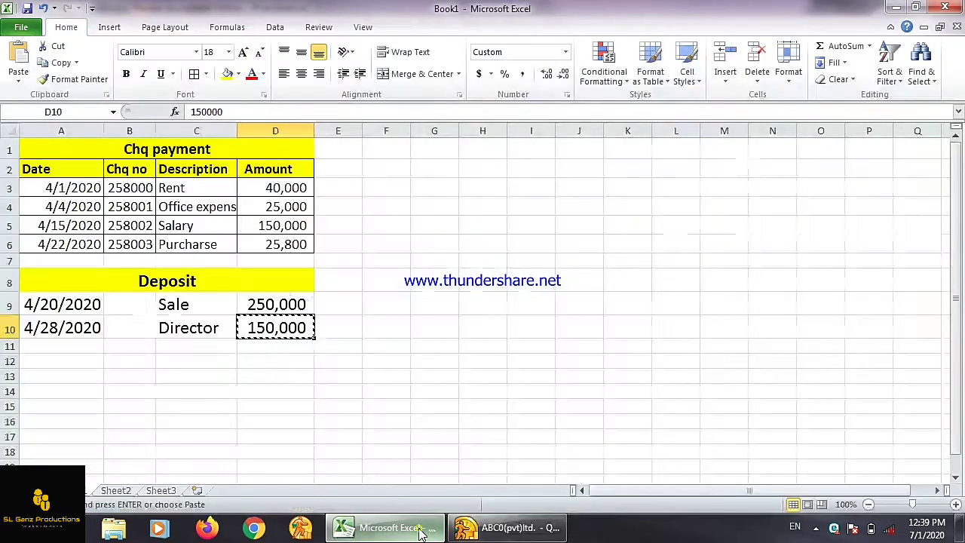
left_click(128, 490)
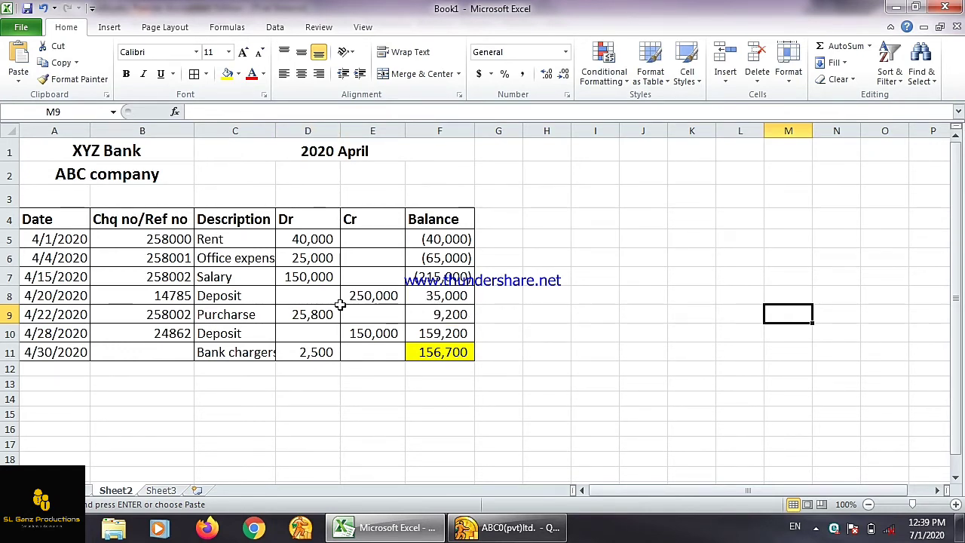
left_click(79, 491)
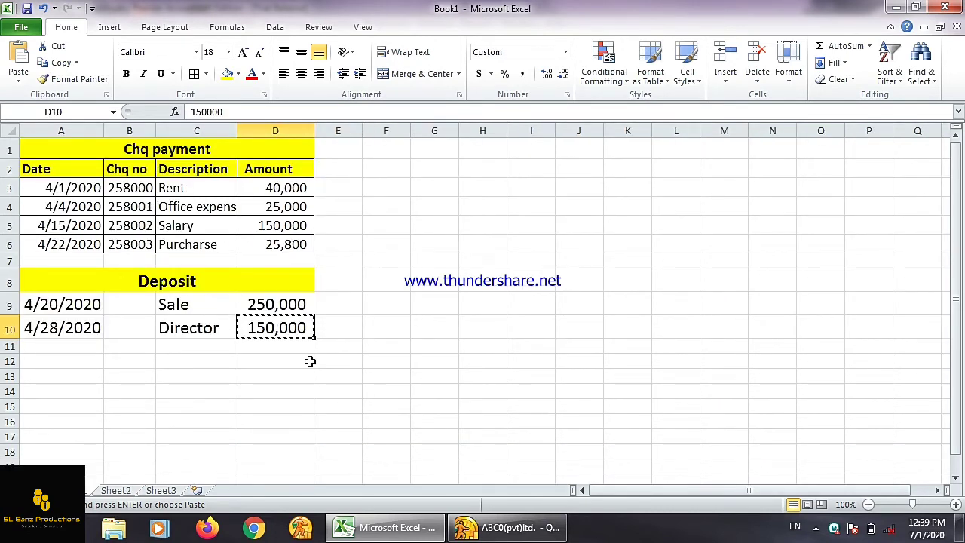
left_click(115, 490)
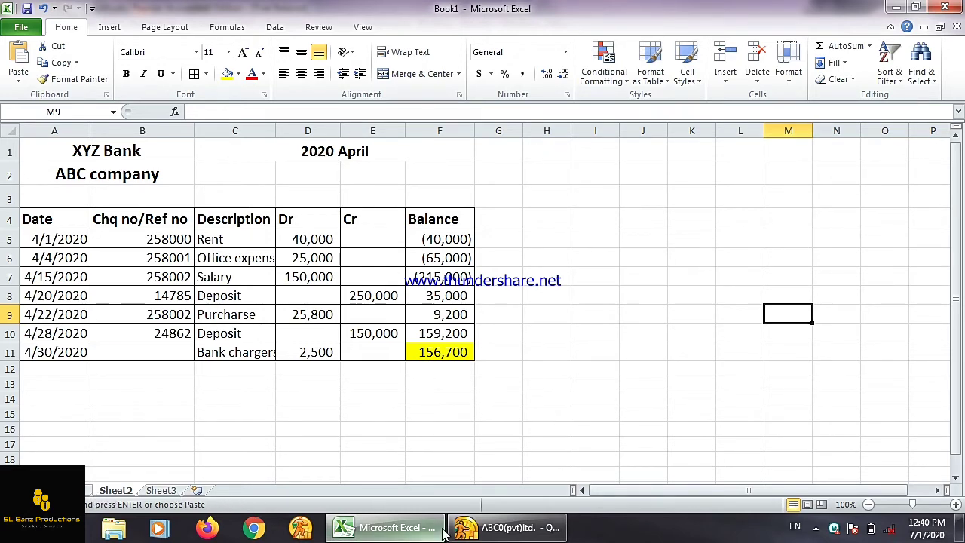
- Return to QuickBooks and set the reconciliation's statement date to 04/30/2020
left_click(506, 528)
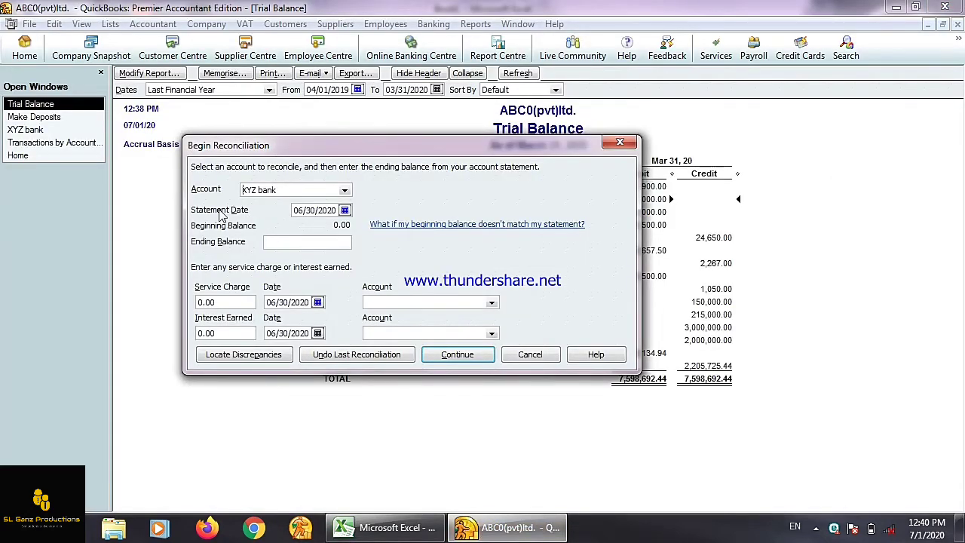
left_click(345, 210)
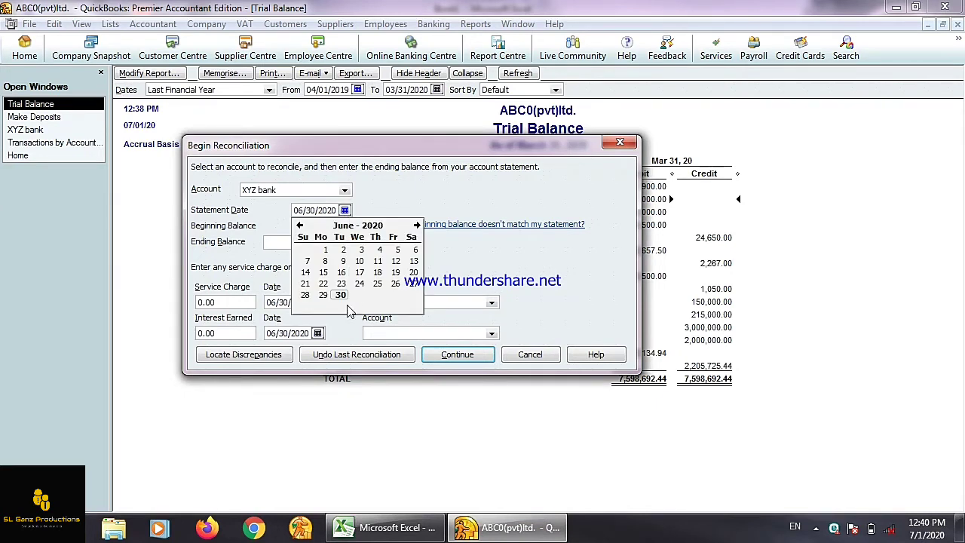
left_click(299, 225)
left_click(299, 226)
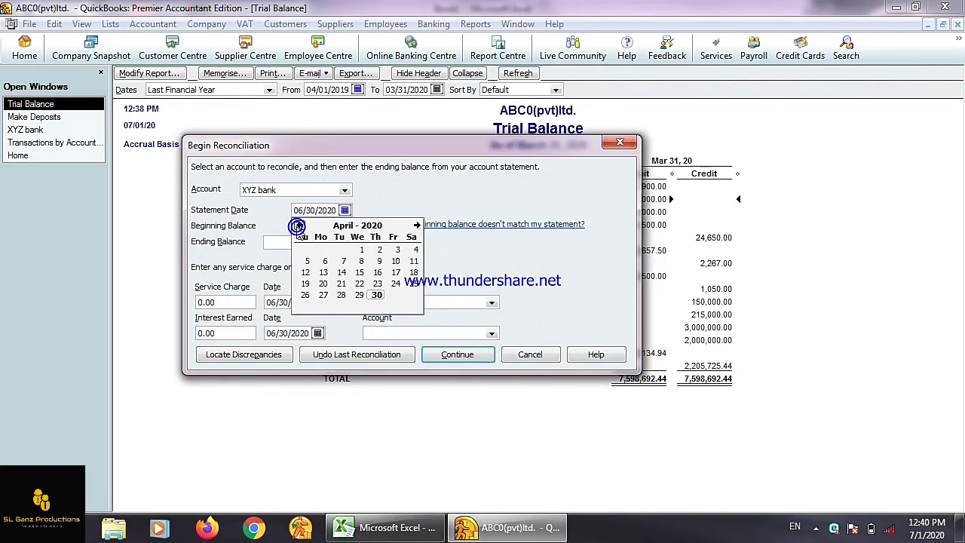
left_click(377, 295)
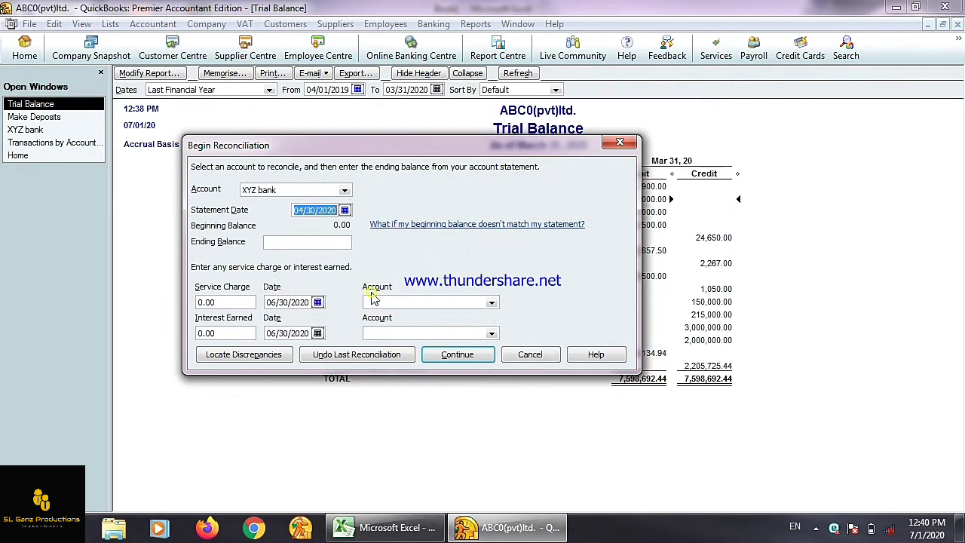
- Copy the closing balance 156,700 from the Excel statement into Ending Balance, and continue the reconciliation with transactions after the statement's end date hidden
left_click(294, 242)
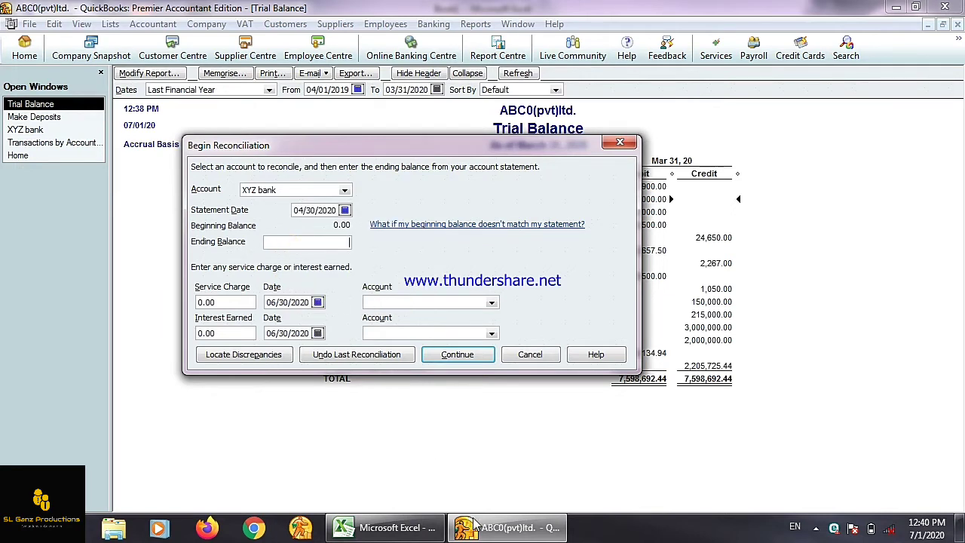
mouse_move(489, 534)
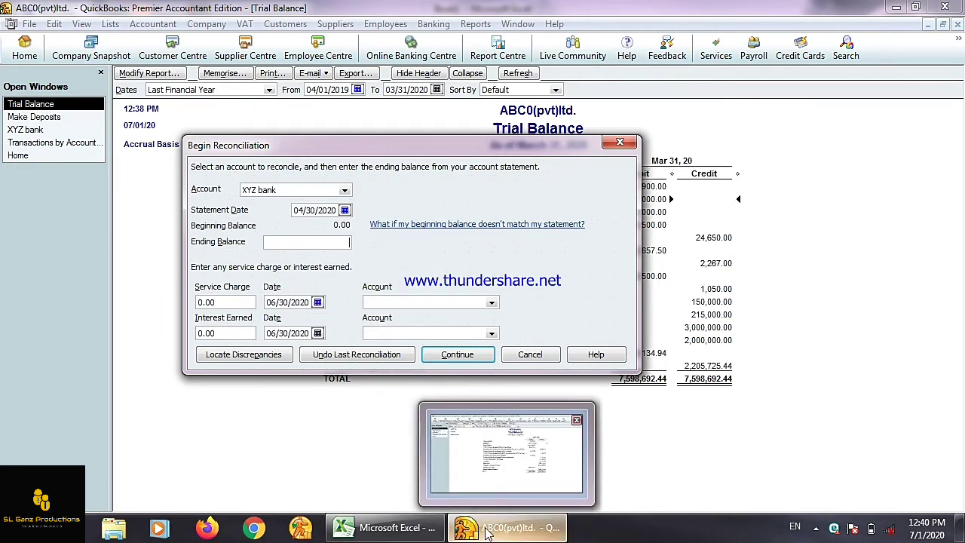
left_click(428, 528)
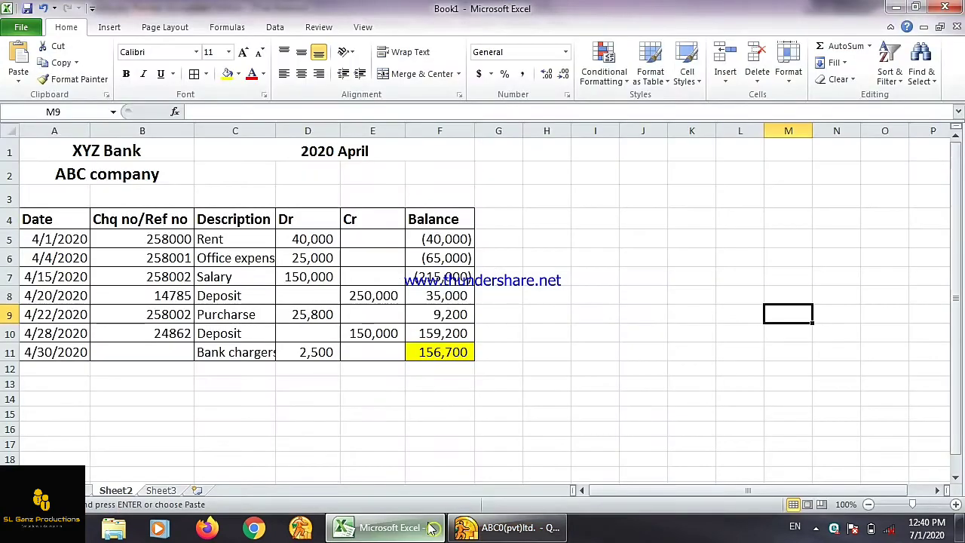
left_click(438, 353)
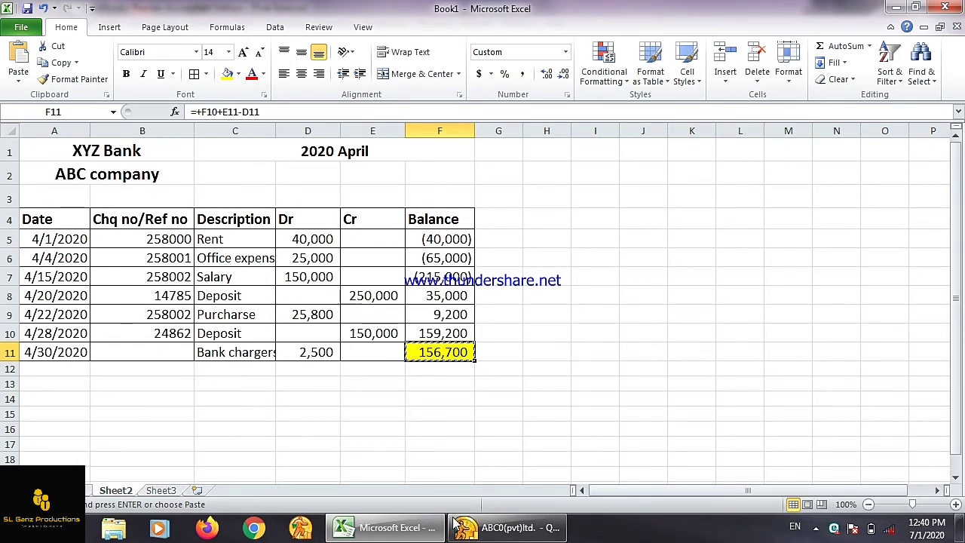
left_click(506, 528)
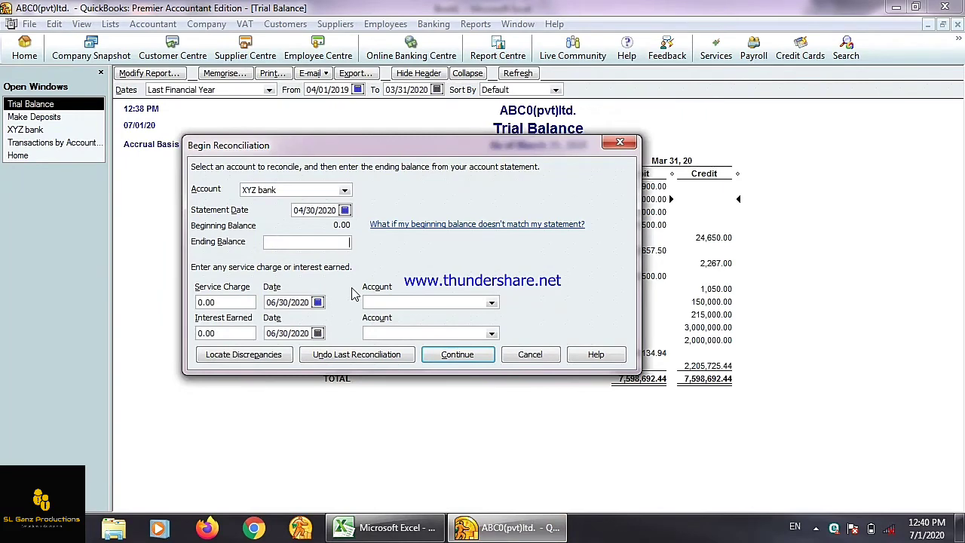
left_click(484, 360)
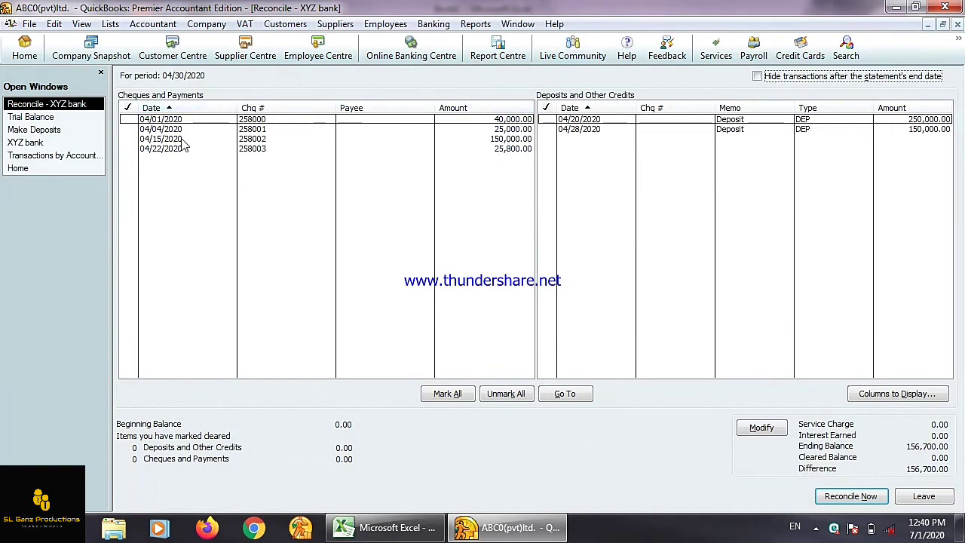
left_click(761, 84)
- Highlight cheque 258000 in yellow on the Excel bank statement and mark it as cleared in the QuickBooks reconciliation
left_click(429, 529)
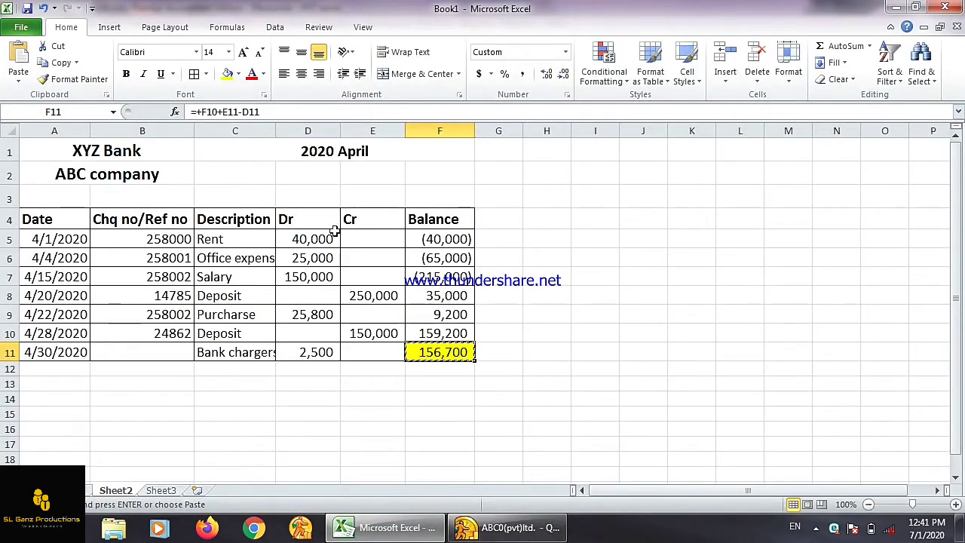
left_click(172, 244)
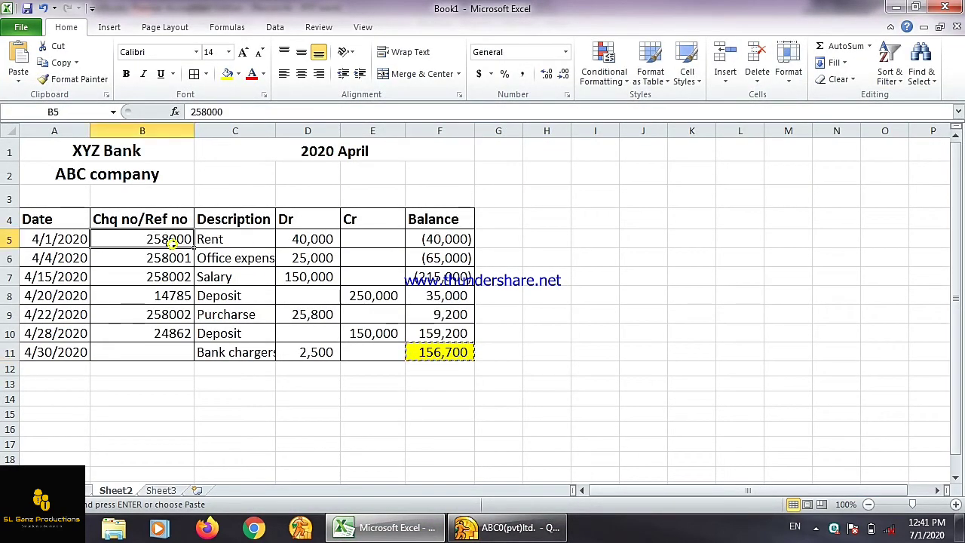
left_click(227, 73)
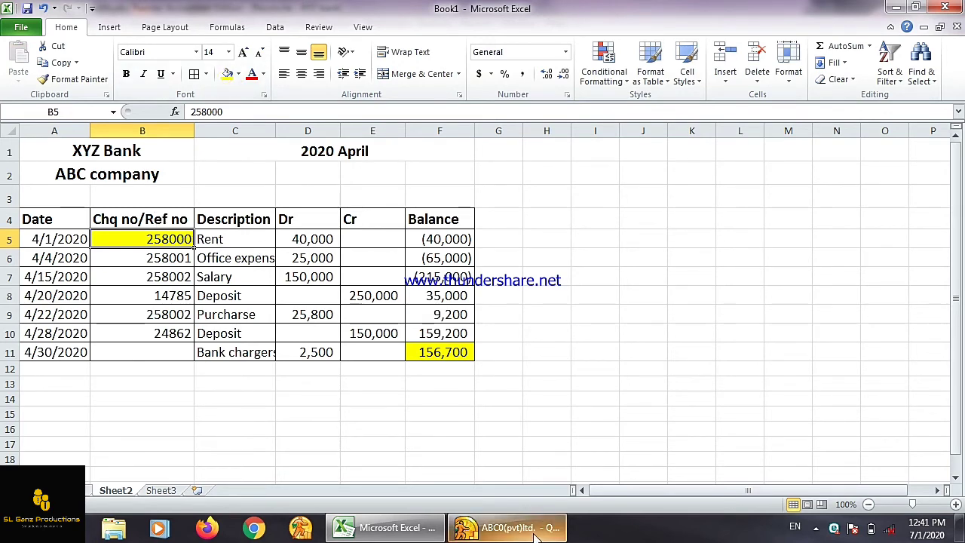
left_click(506, 528)
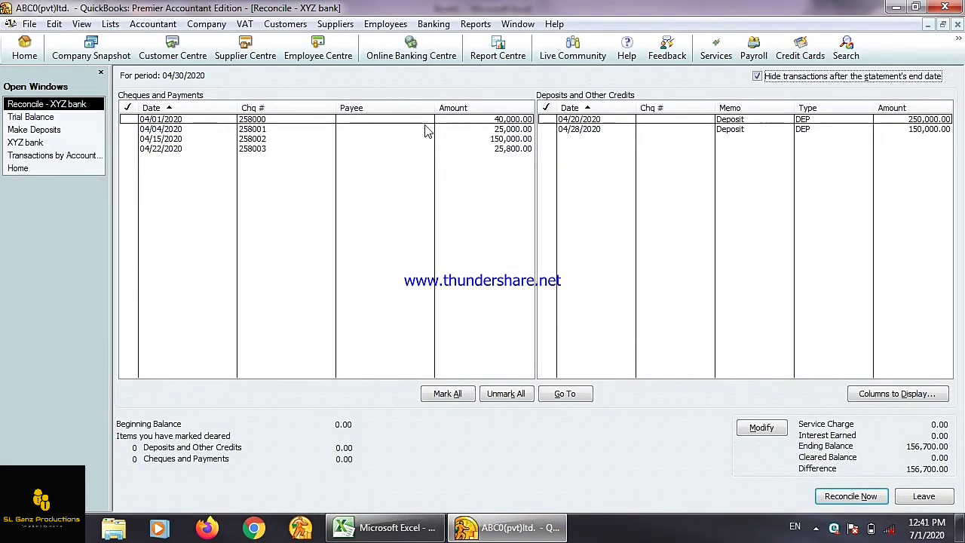
left_click(133, 119)
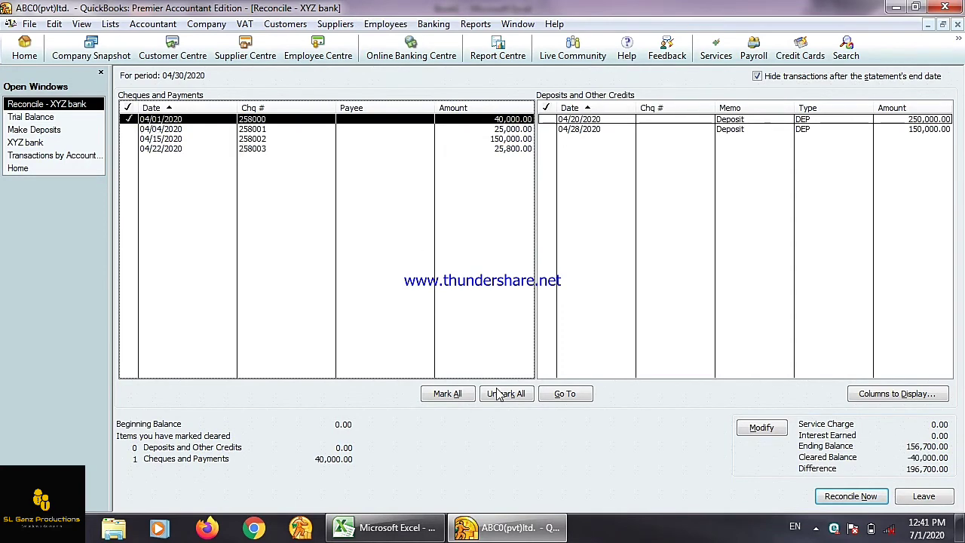
- Highlight cheque 258001 in yellow on the Excel bank statement and mark it as cleared in the QuickBooks reconciliation
left_click(384, 528)
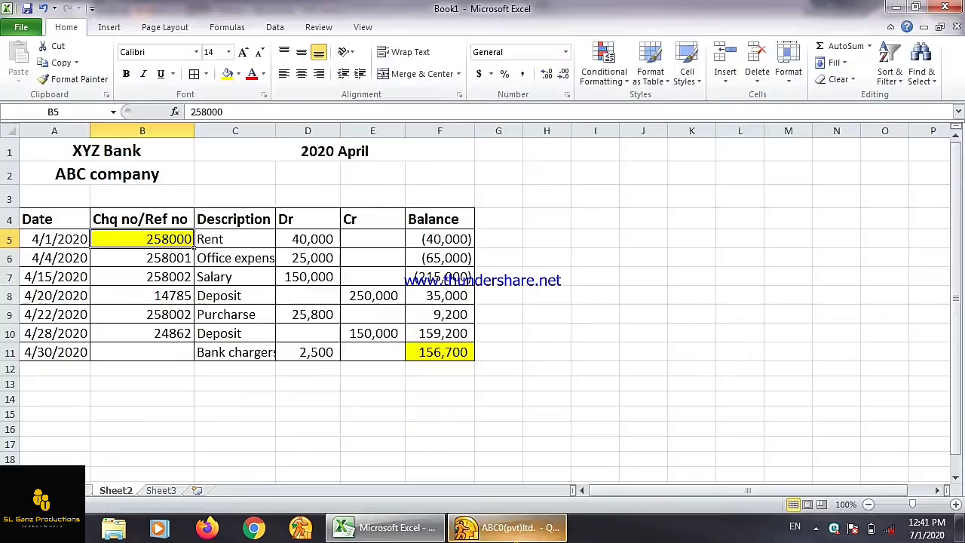
left_click(137, 257)
left_click(225, 74)
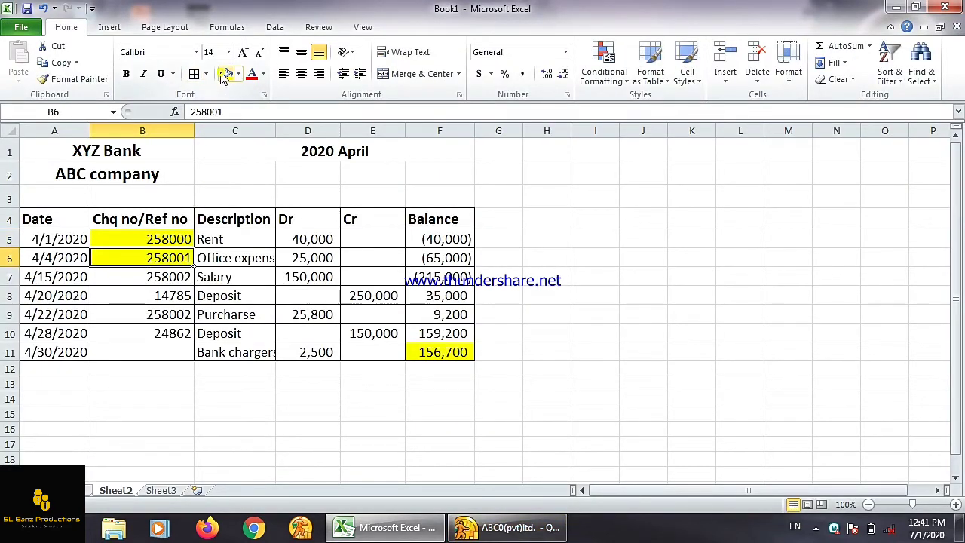
left_click(504, 528)
left_click(519, 131)
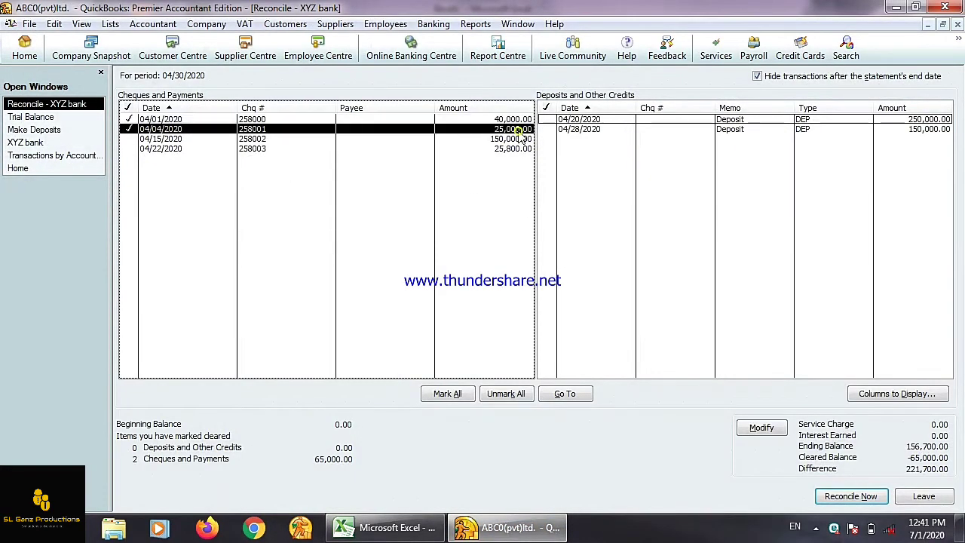
- Highlight the 4/15/2020 Salary cheque 258002 in yellow on the Excel statement and mark it as cleared in QuickBooks
left_click(385, 528)
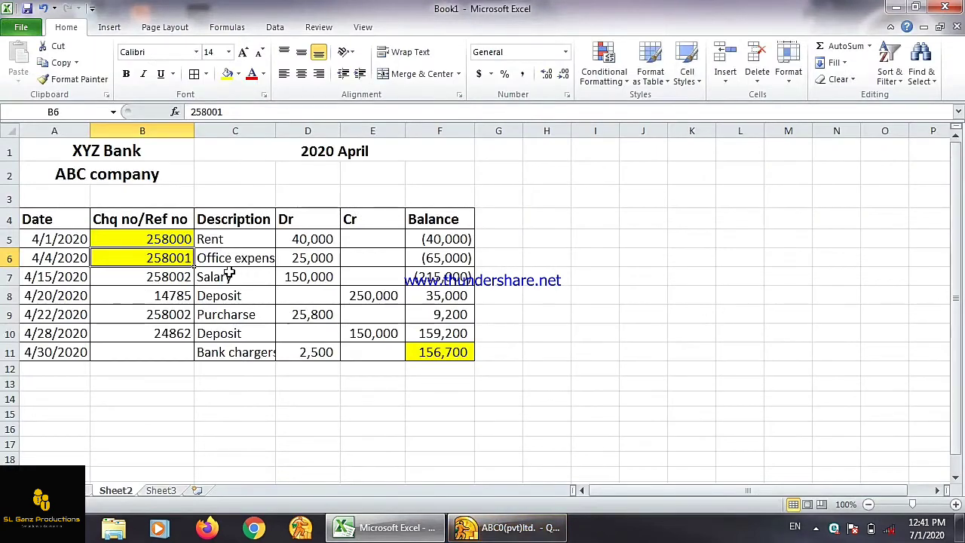
left_click(183, 279)
left_click(228, 75)
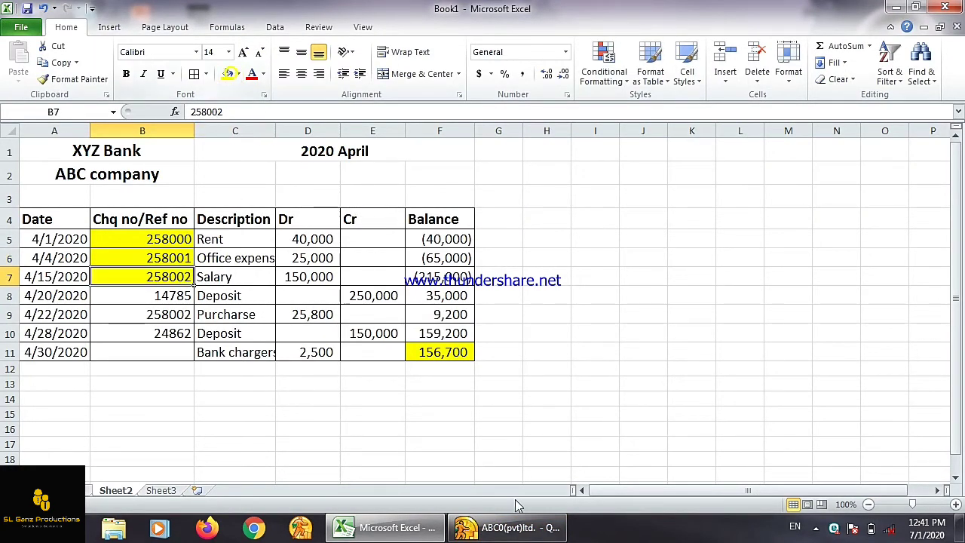
left_click(505, 527)
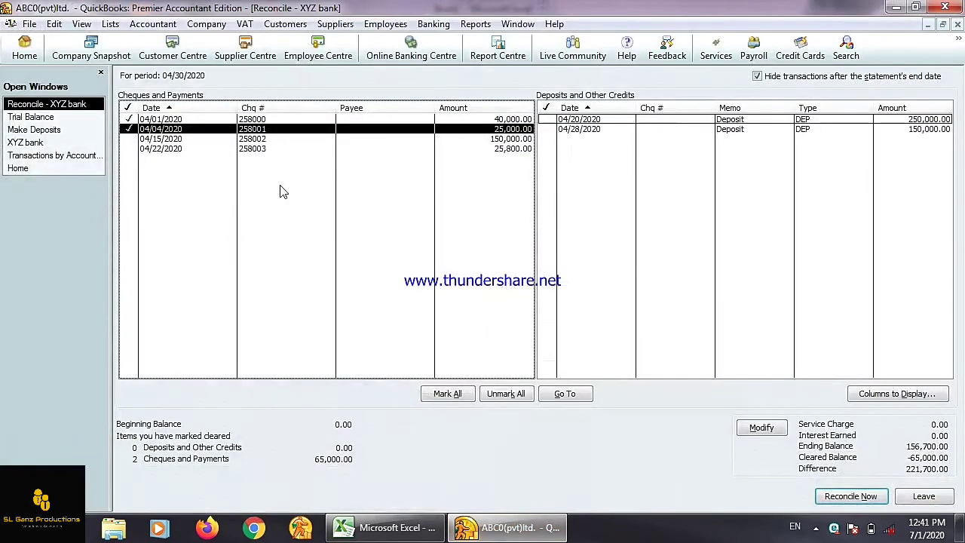
left_click(264, 140)
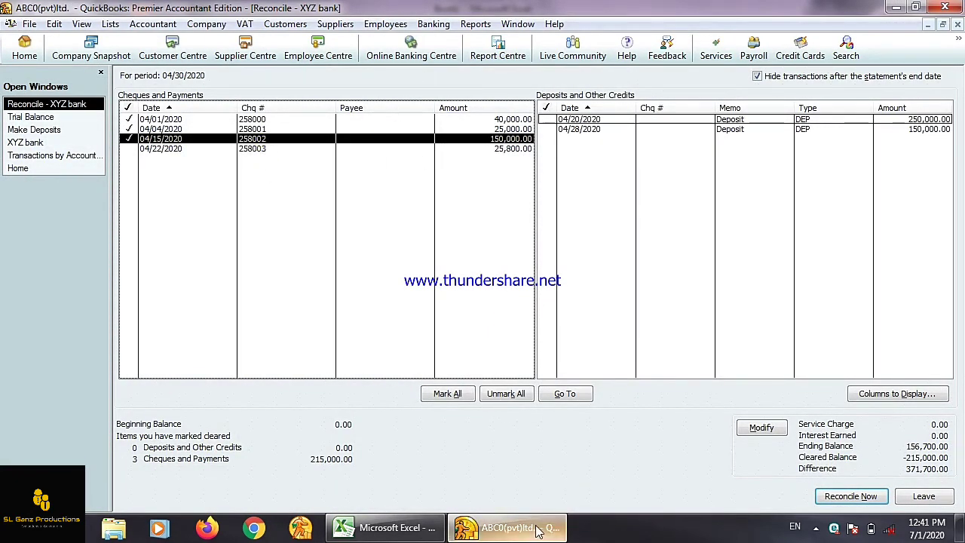
- Highlight the 4/20/2020 deposit's reference 14785 in yellow on the Excel statement and mark the 250,000 deposit as cleared in QuickBooks
left_click(381, 527)
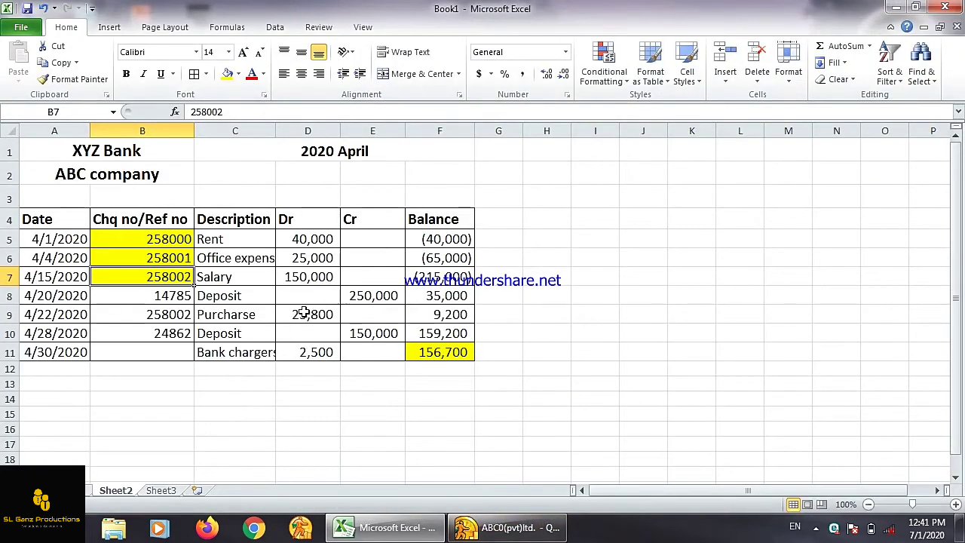
left_click(178, 299)
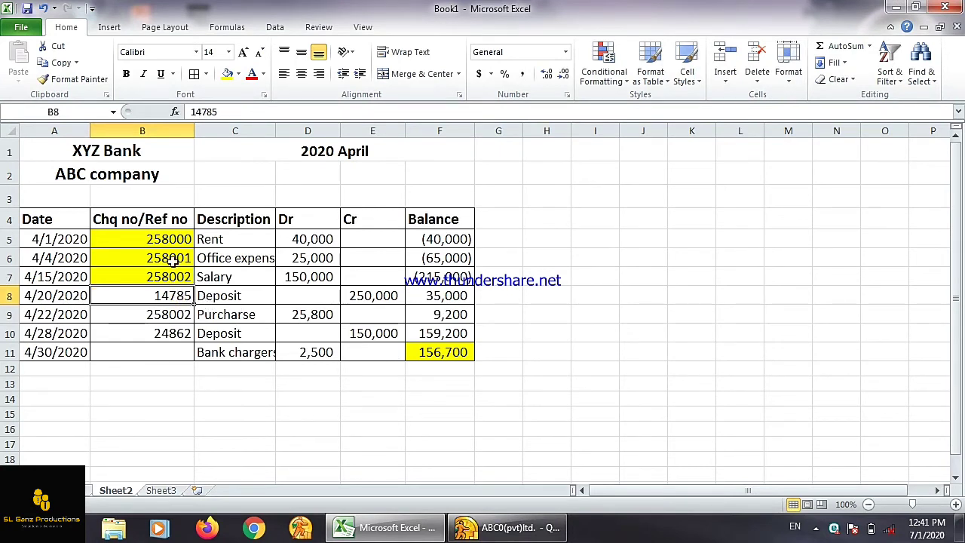
left_click(228, 73)
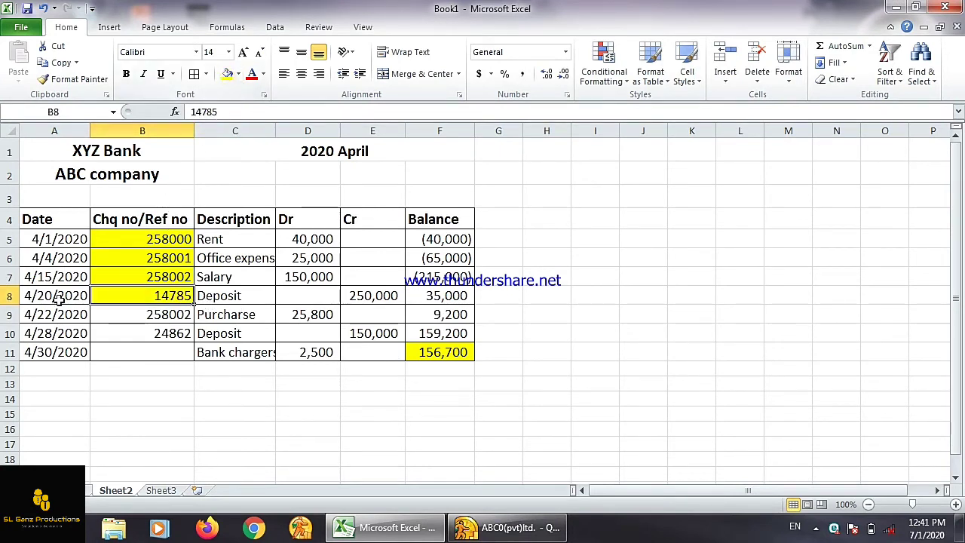
left_click(505, 528)
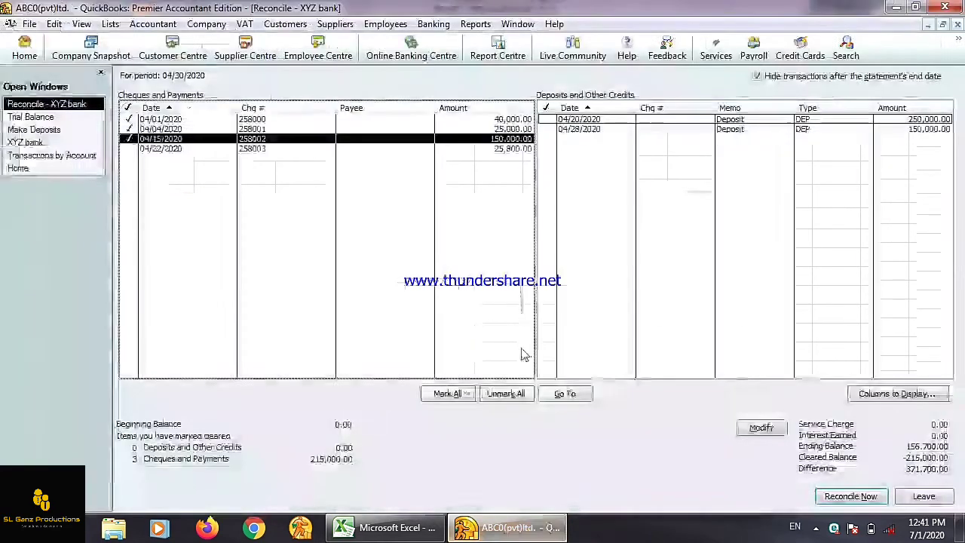
left_click(549, 119)
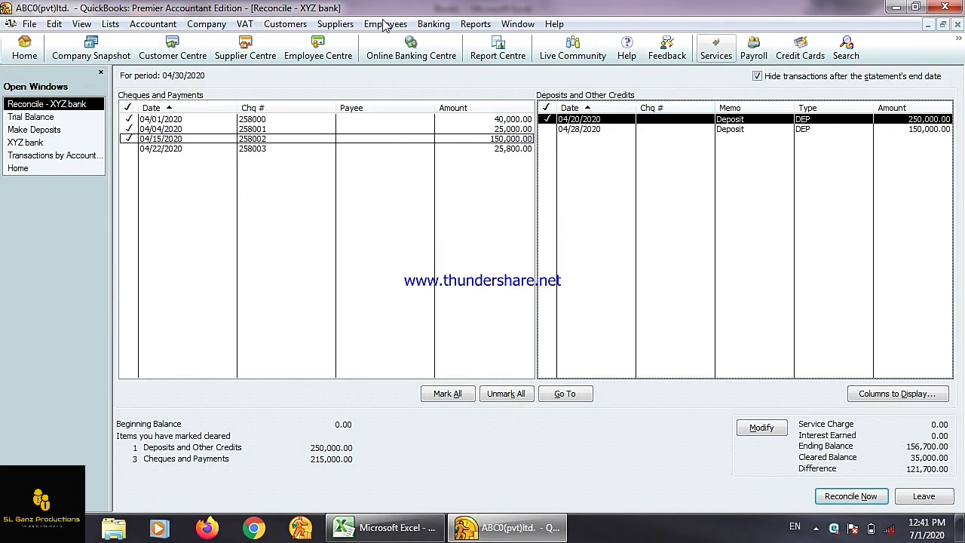
- Highlight the 4/22/2020 Purcharse cheque number in yellow on the Excel statement and mark cheque 258003 as cleared in QuickBooks
left_click(484, 520)
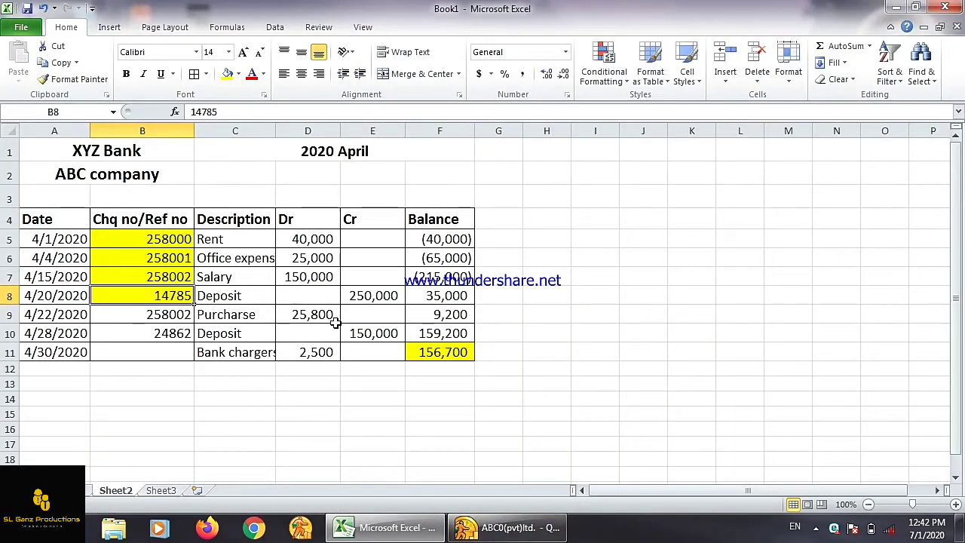
left_click(181, 318)
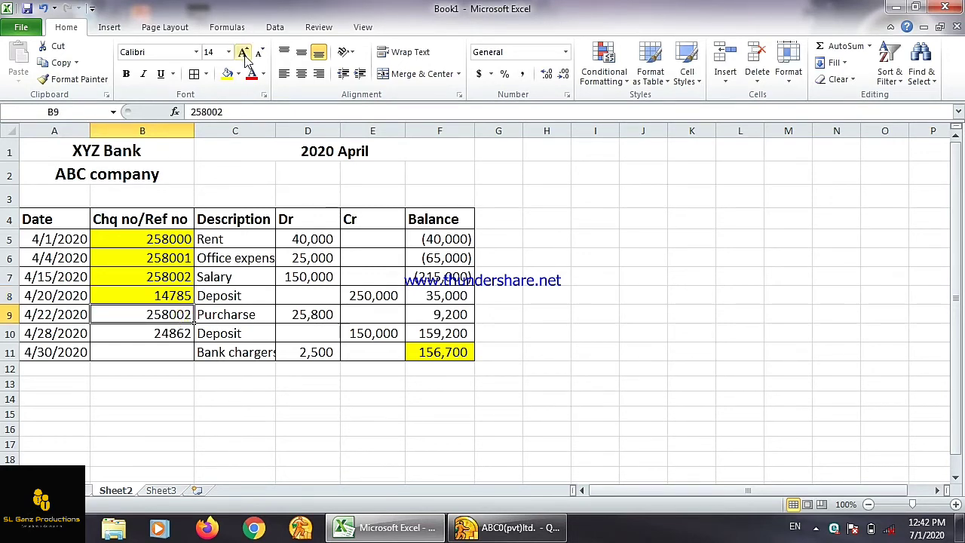
left_click(227, 73)
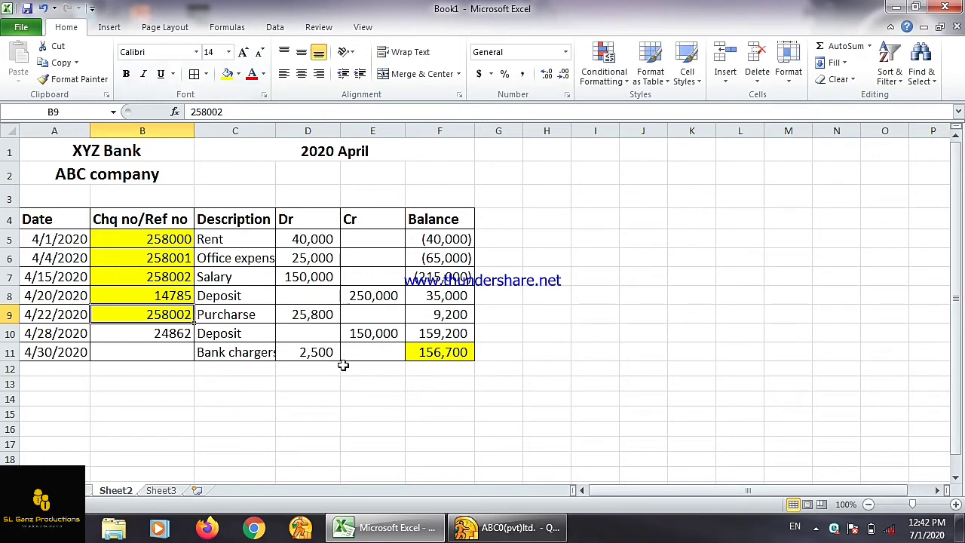
left_click(506, 528)
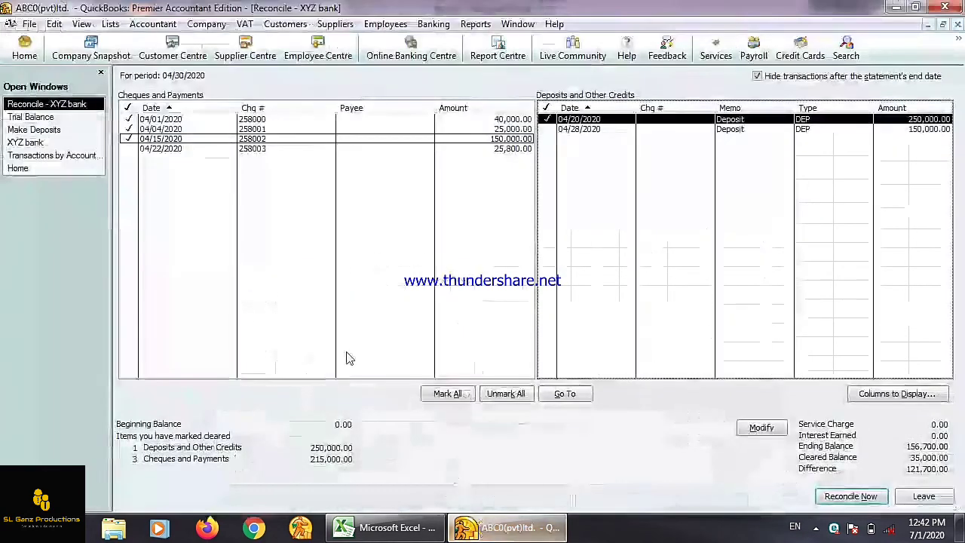
left_click(253, 149)
- Correct the 4/22/2020 Purcharse cheque number to 258003 on the Excel bank statement
left_click(500, 530)
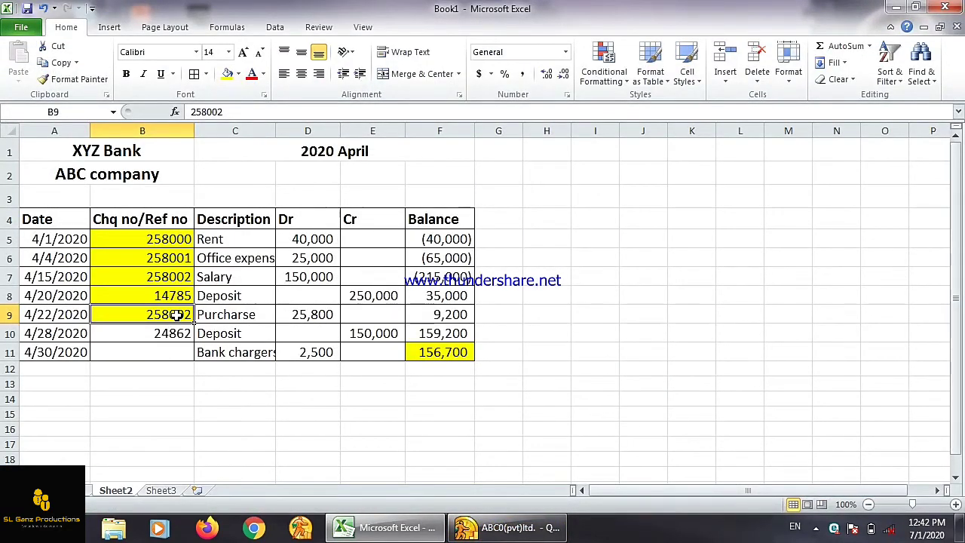
left_click(230, 112)
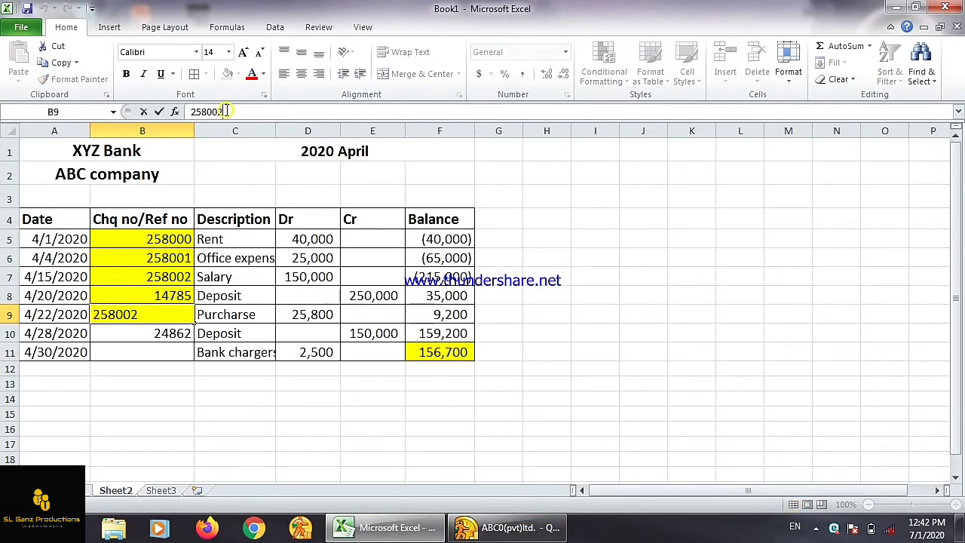
key("BackSpace")
type("3")
left_click(501, 333)
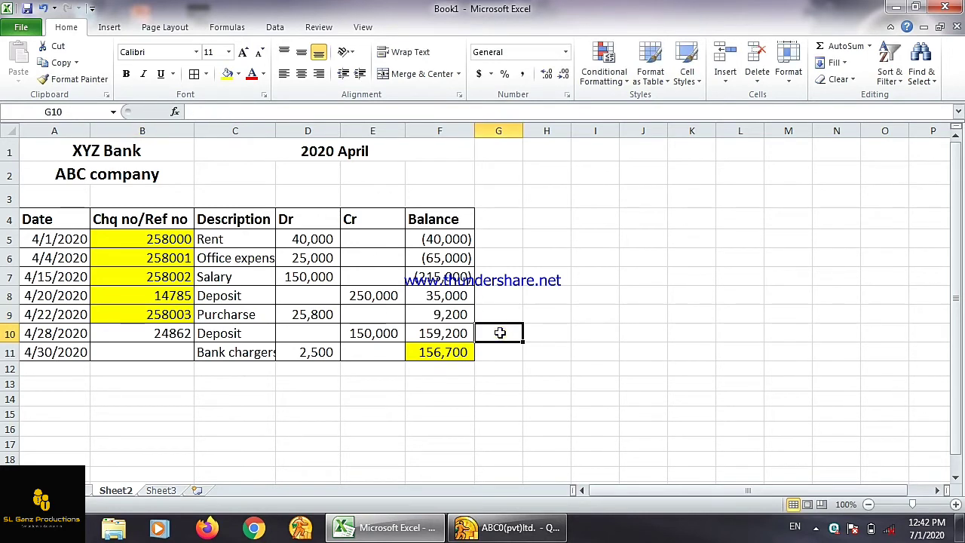
- Mark the 04/28/2020 deposit of 150,000 as cleared in QuickBooks and highlight its reference 24862 in yellow on the Excel statement
left_click(154, 335)
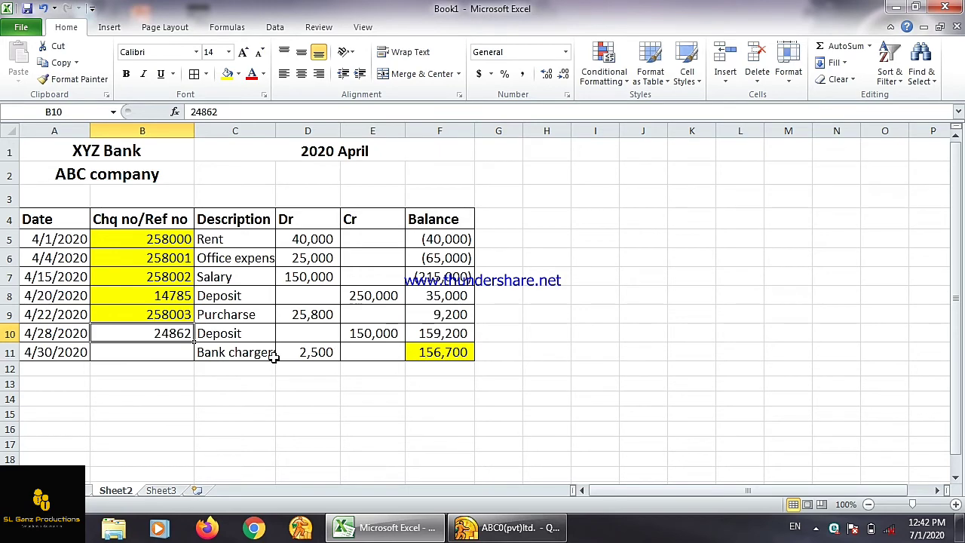
left_click(506, 527)
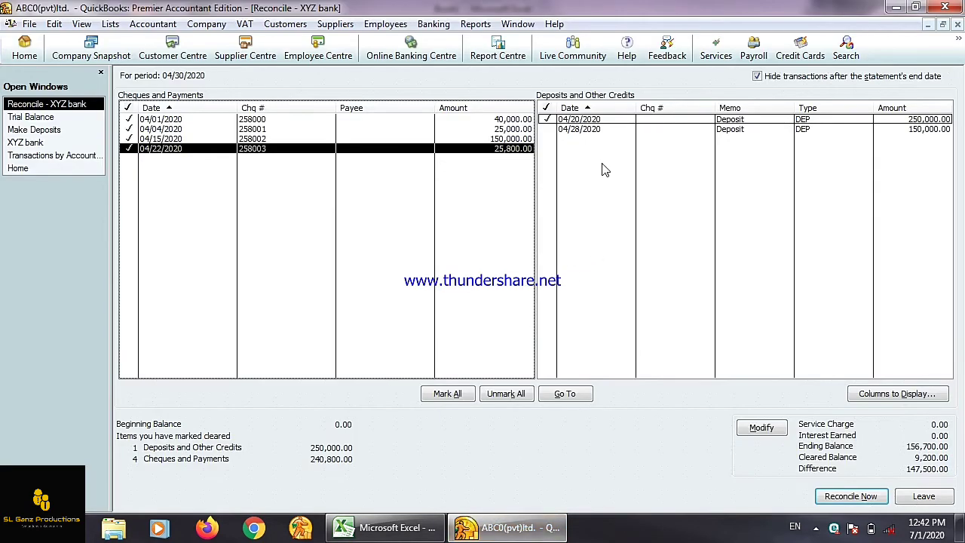
left_click(560, 129)
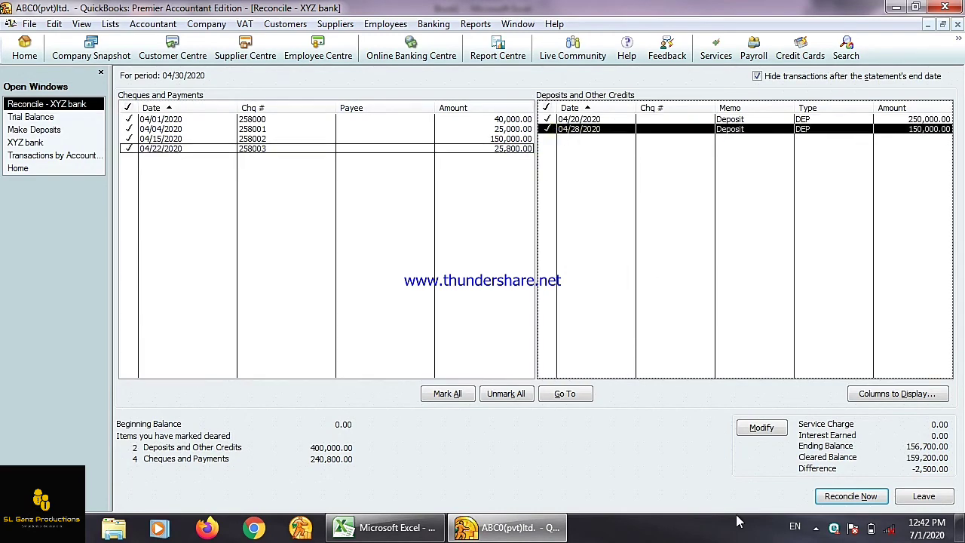
left_click(384, 527)
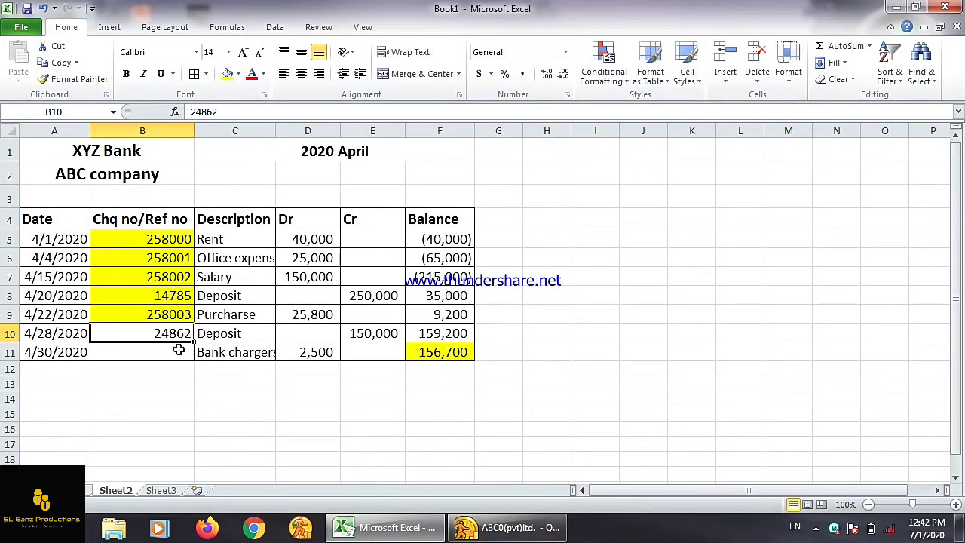
left_click(230, 75)
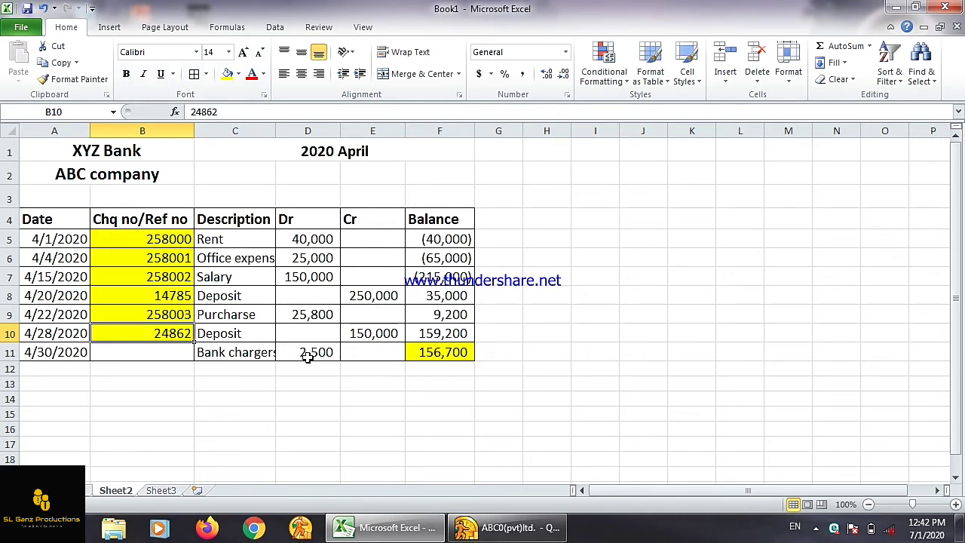
- Start a new XYZ bank cheque in QuickBooks, set it to be printed and date it 04/30/2020
left_click(483, 532)
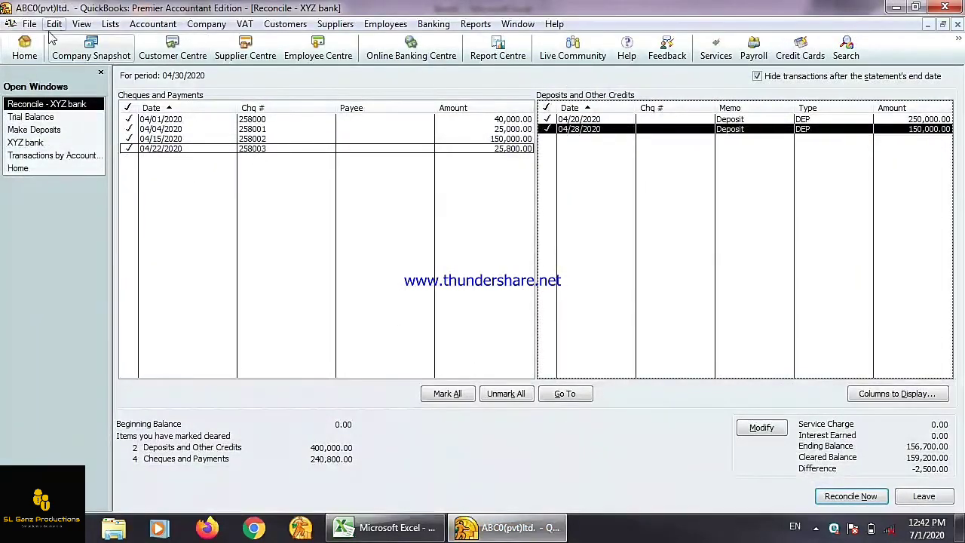
left_click(53, 119)
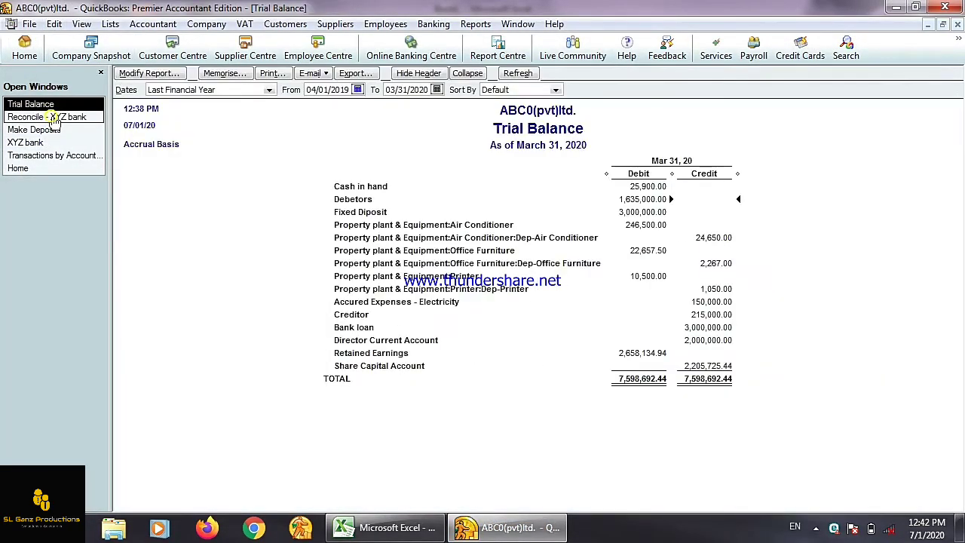
left_click(444, 26)
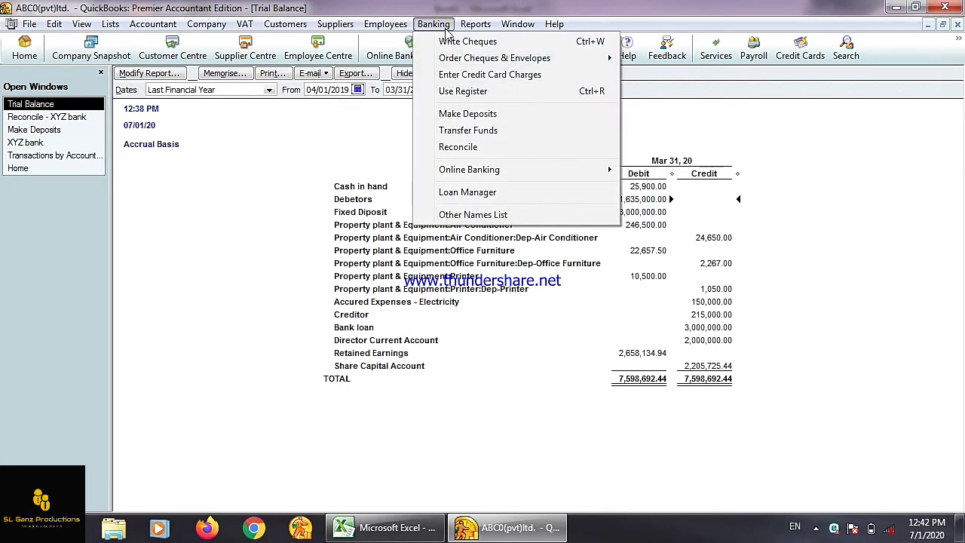
left_click(450, 42)
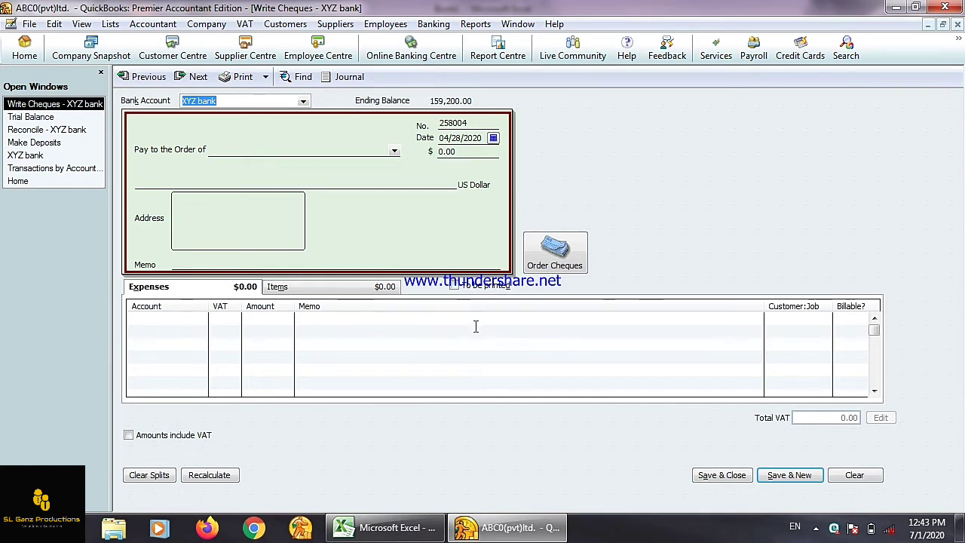
left_click(454, 286)
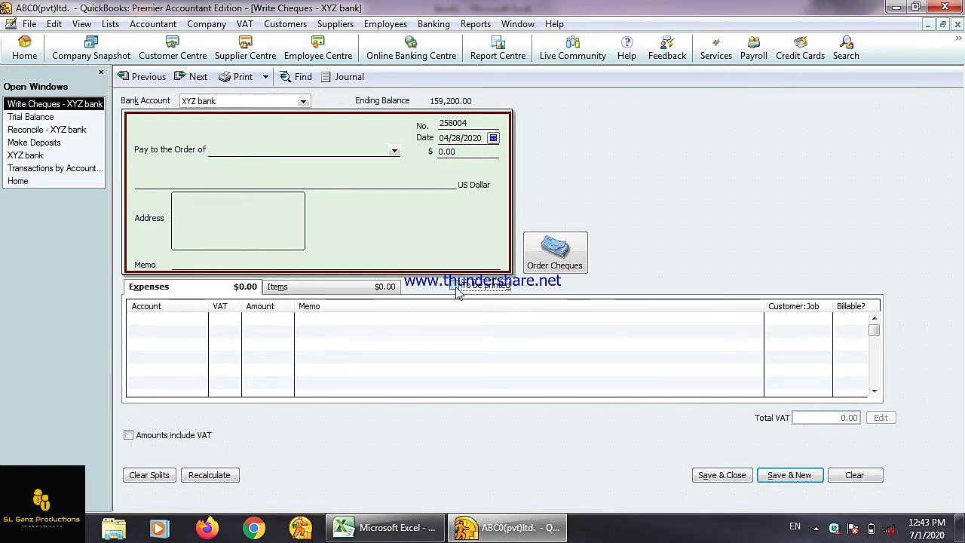
left_click(492, 140)
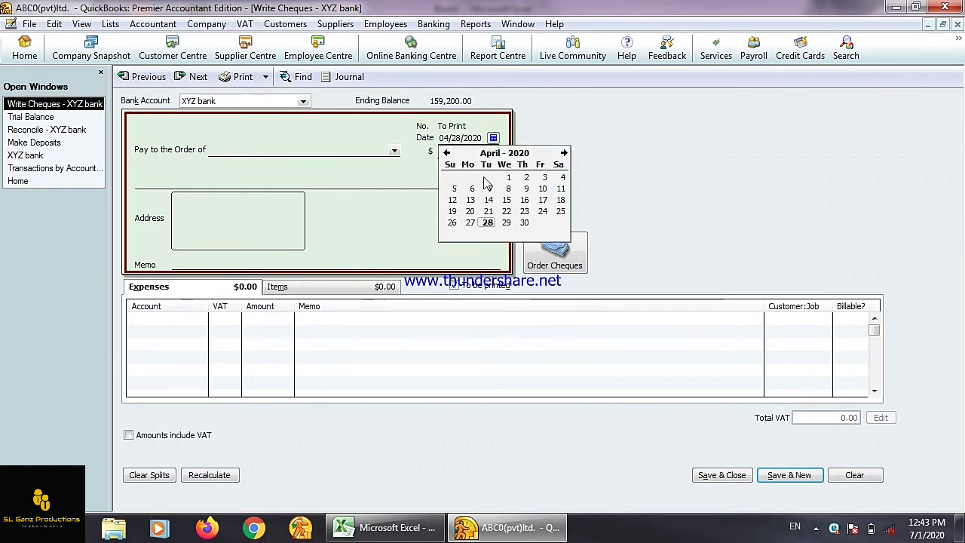
left_click(521, 219)
- Look up the bank charge on the Excel statement and set the QuickBooks cheque amount to 2500
left_click(468, 152)
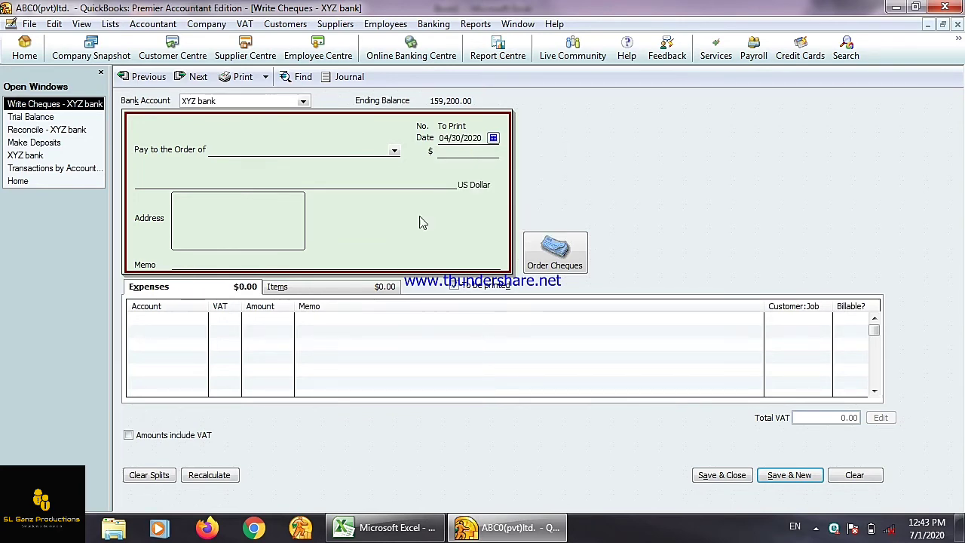
left_click(384, 528)
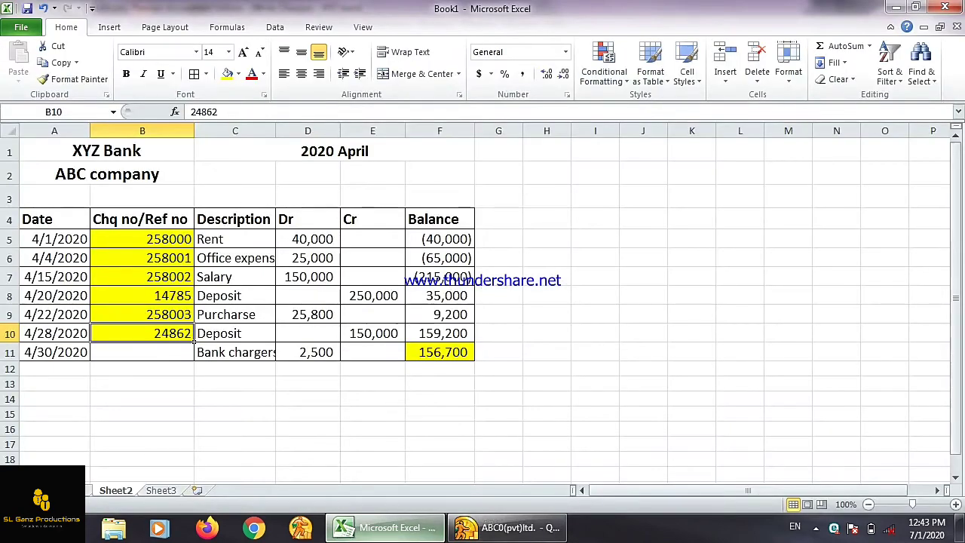
left_click(306, 352)
left_click(462, 528)
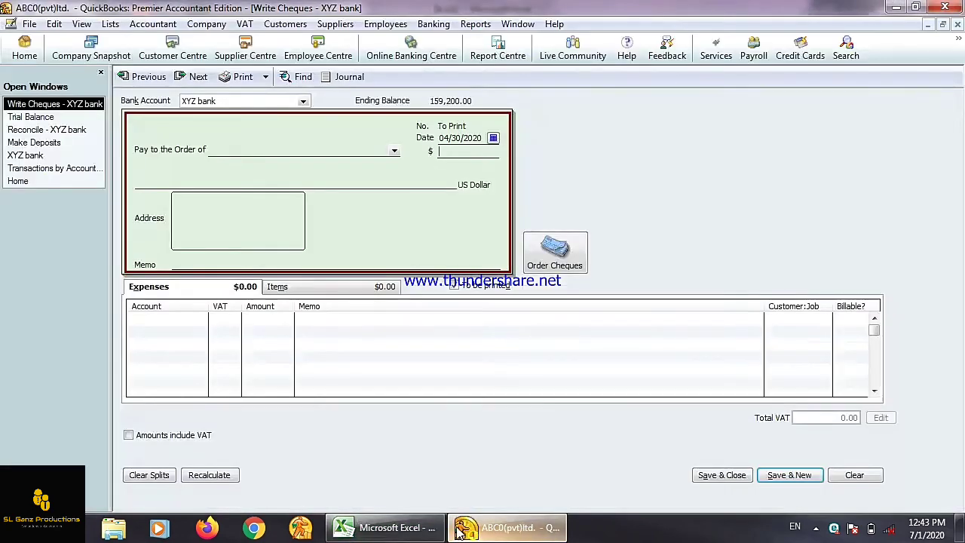
type("2500")
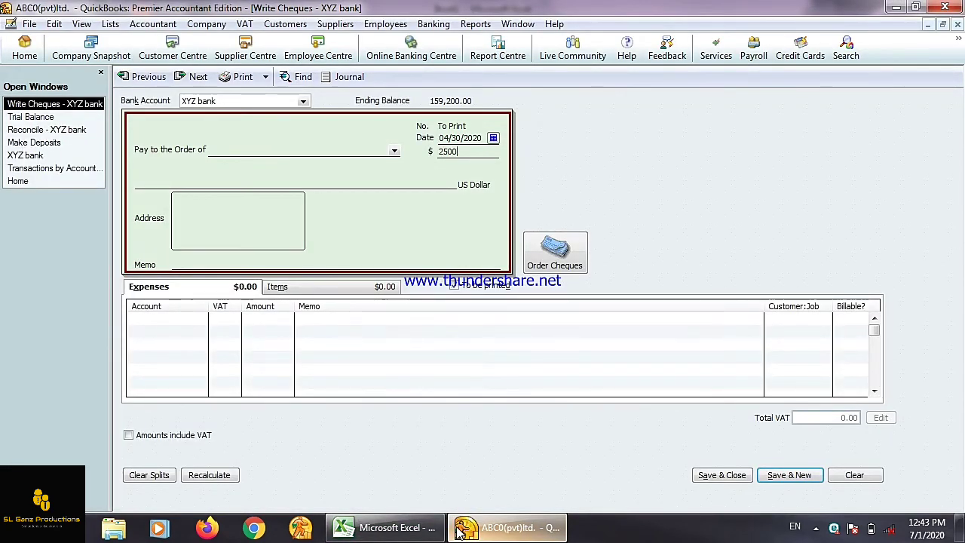
- Allocate the cheque to a new Expense account named Bank chargers and save the cheque
left_click(151, 321)
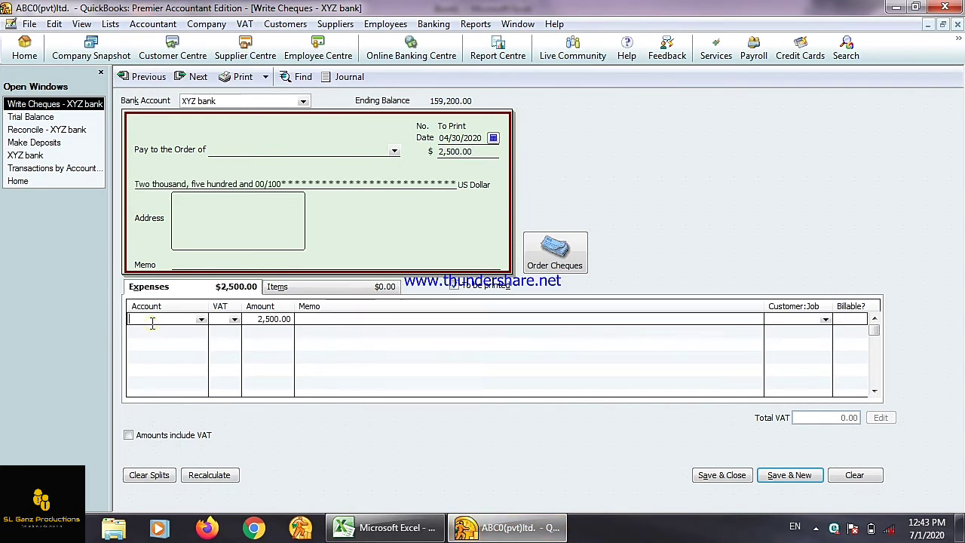
type("Bank")
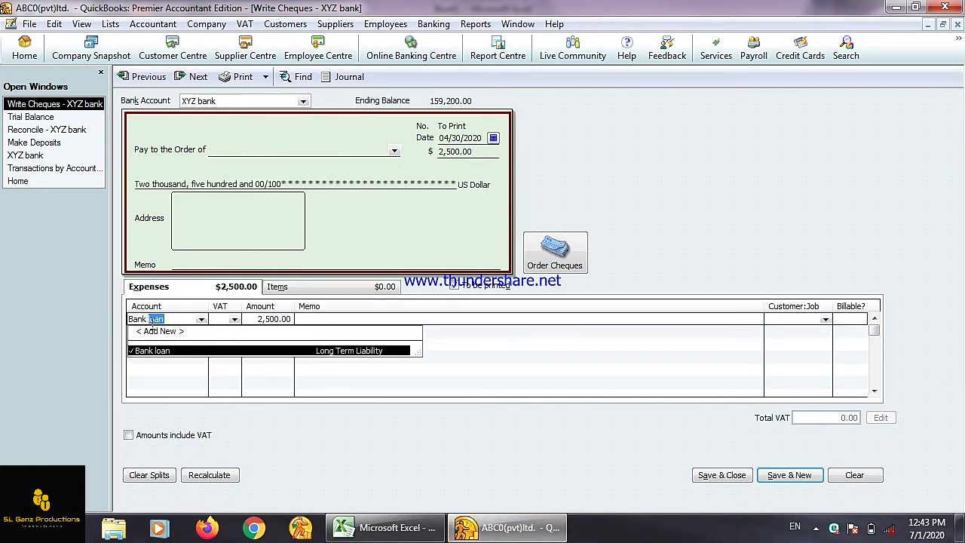
key("BackSpace")
type("charg")
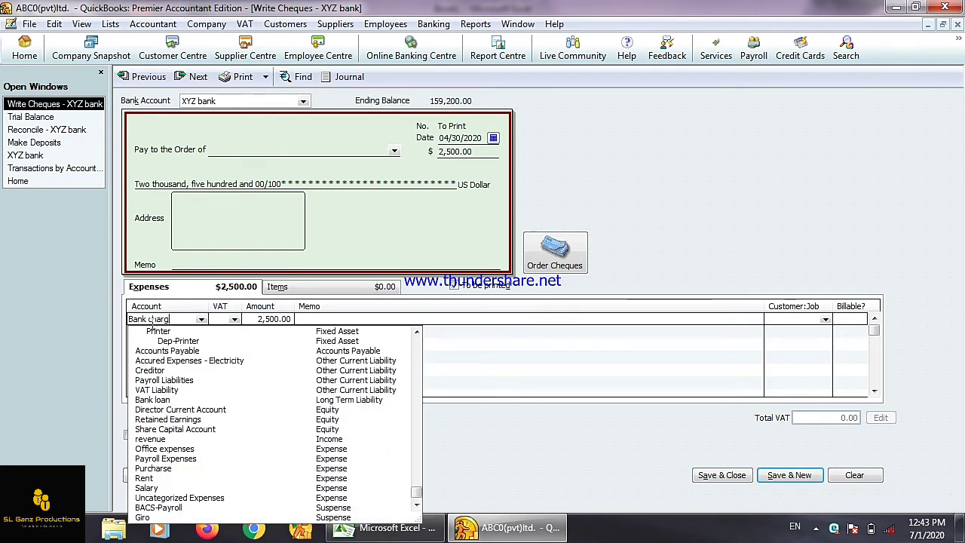
type("ers")
key("Tab")
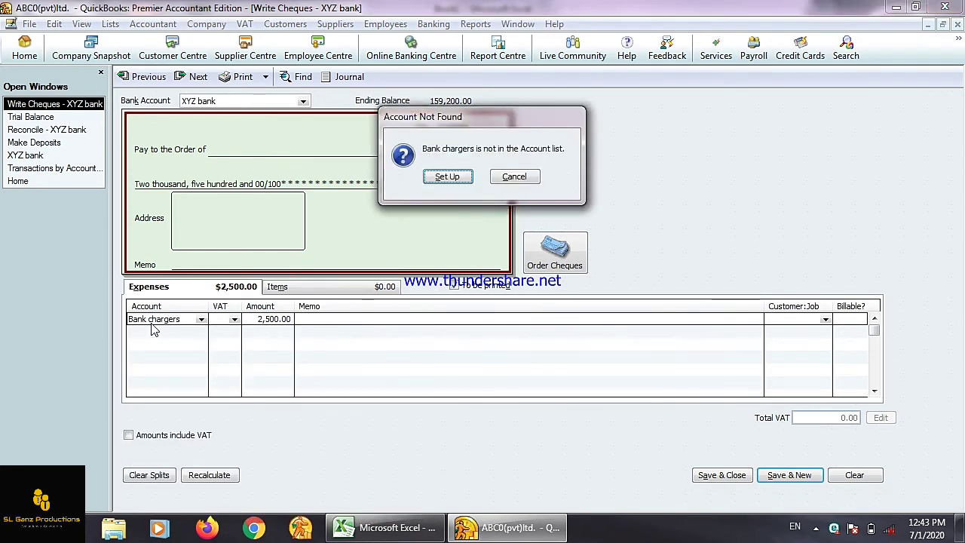
key("Return")
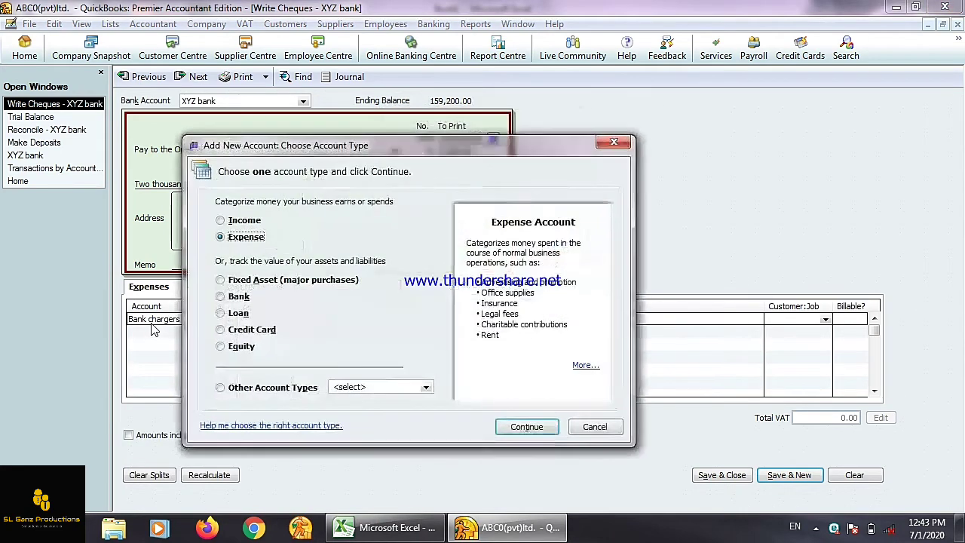
left_click(512, 426)
left_click(648, 413)
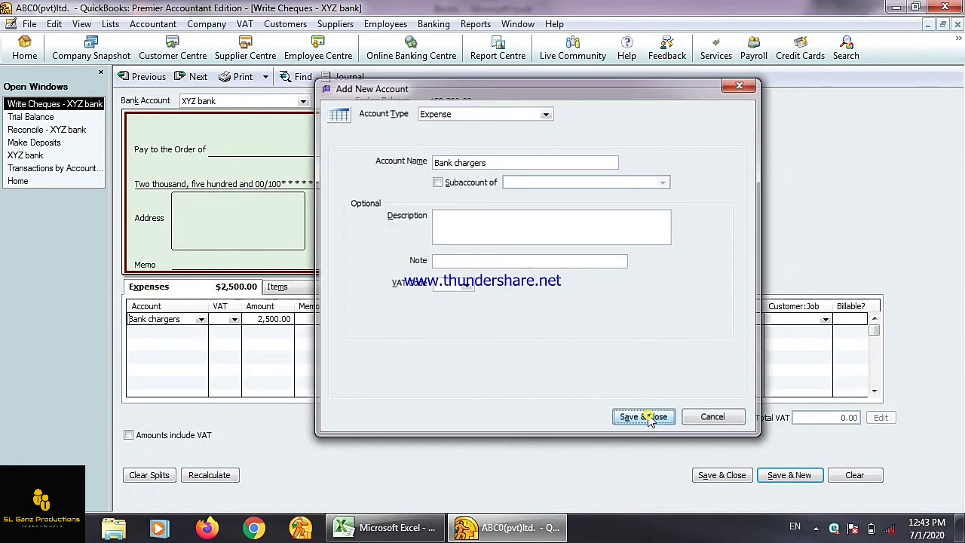
key("Return")
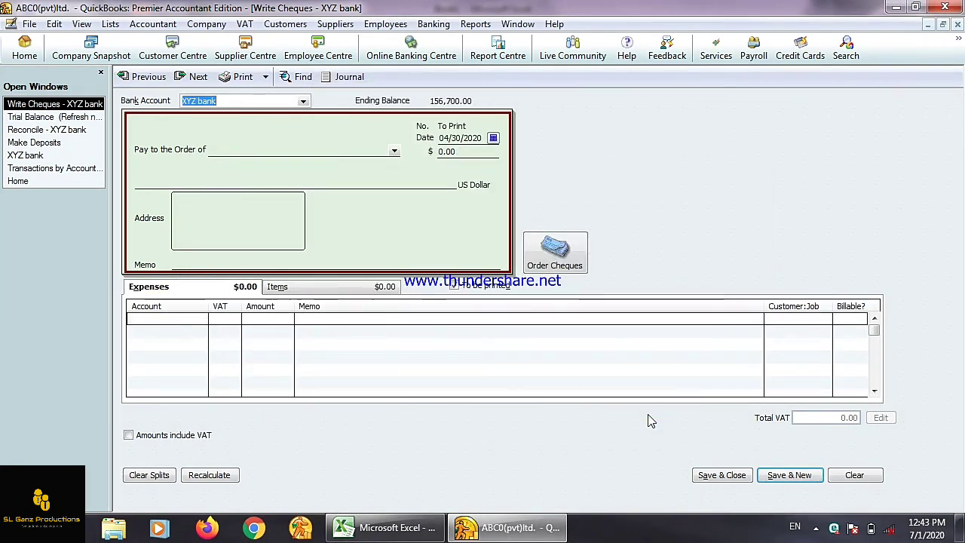
- Mark the 04/30/2020 payment of 2,500 as cleared, reconcile the XYZ bank account and dismiss the reconciliation report selection
left_click(31, 132)
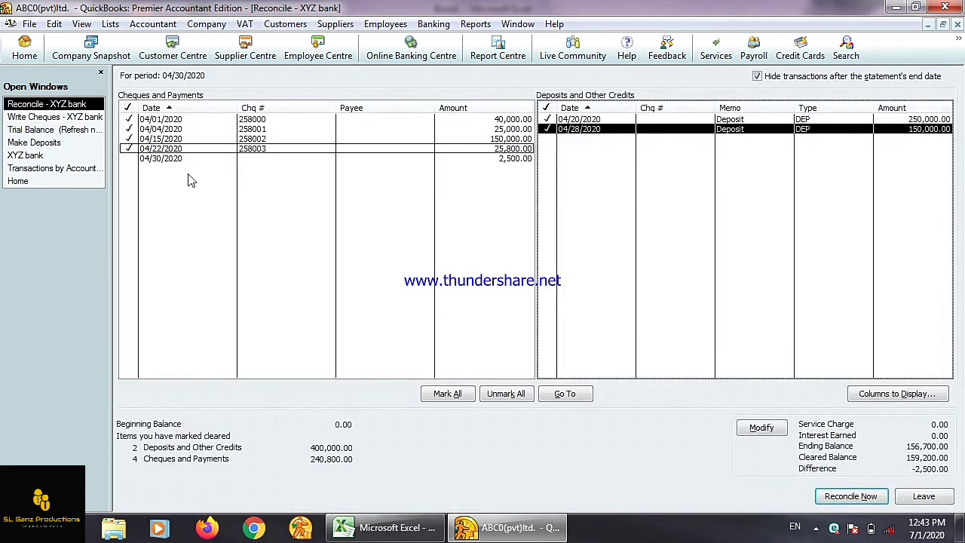
left_click(158, 160)
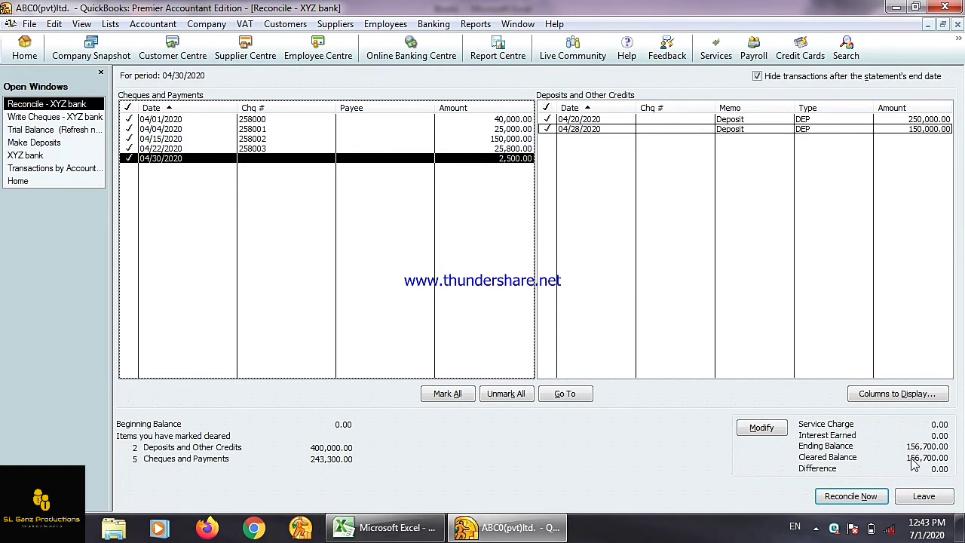
left_click(846, 499)
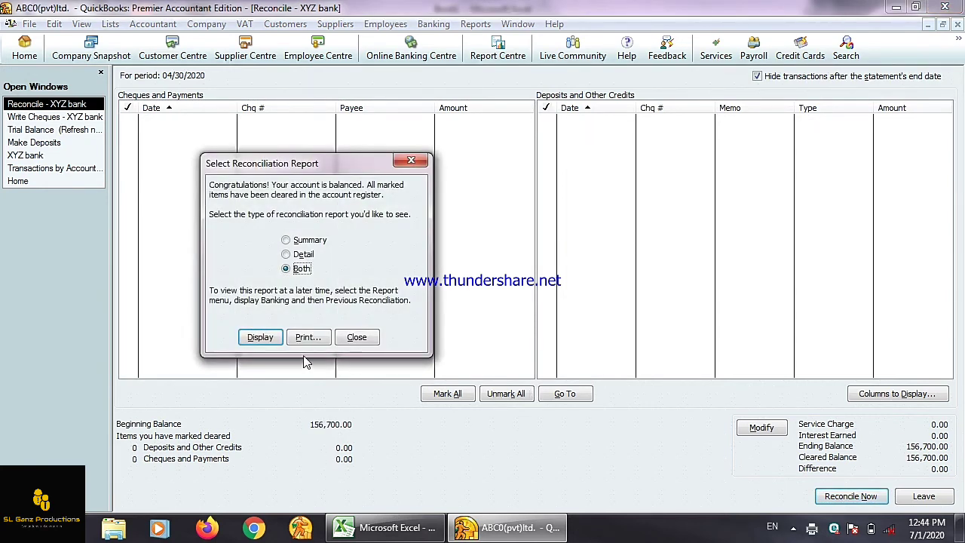
left_click(356, 337)
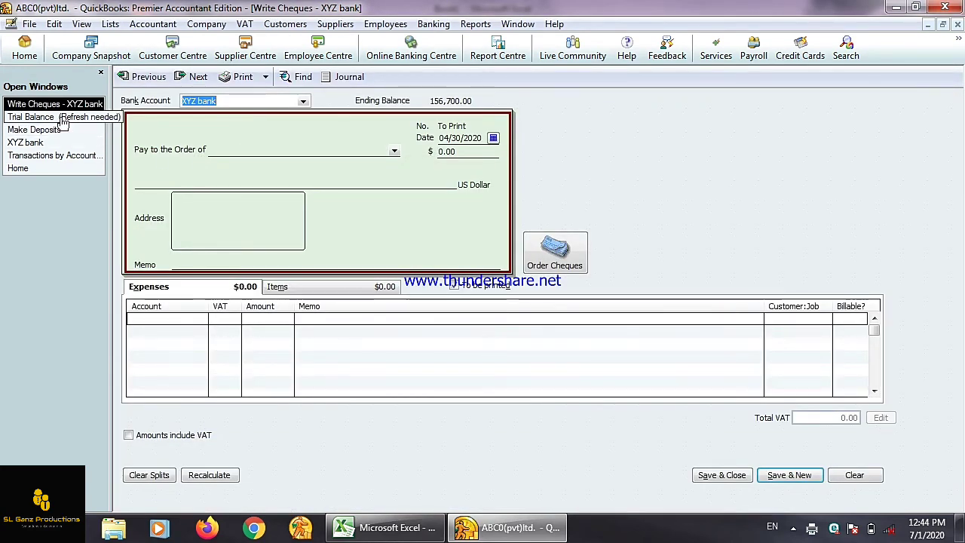
- Show the Trial Balance for all dates, examine the transactions behind the XYZ bank balance and return to the Trial Balance
left_click(30, 117)
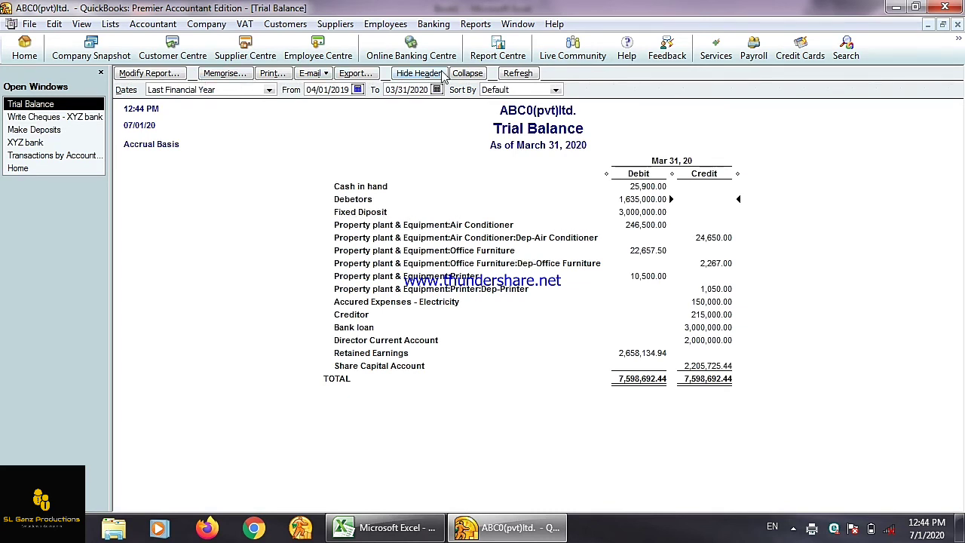
left_click(269, 90)
scroll(226, 125, "up", 3)
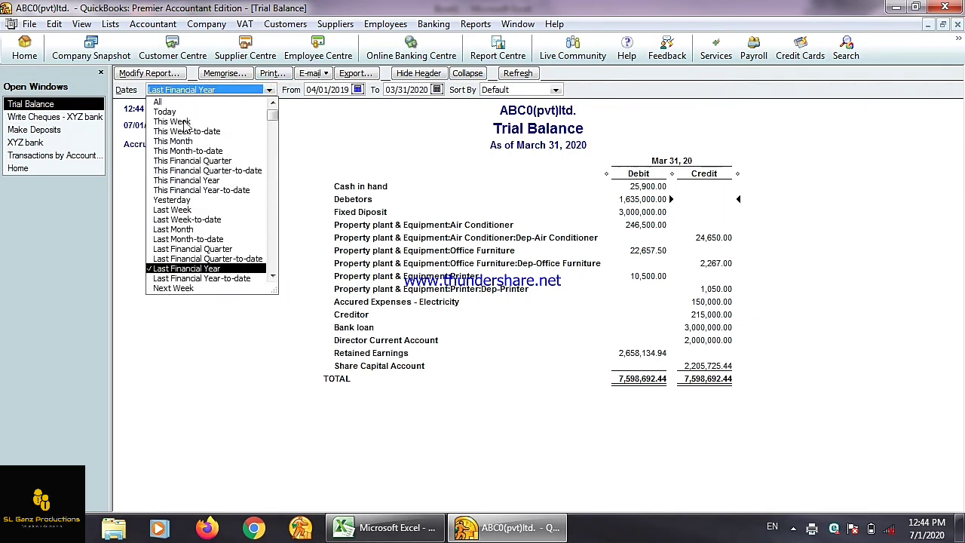
left_click(158, 103)
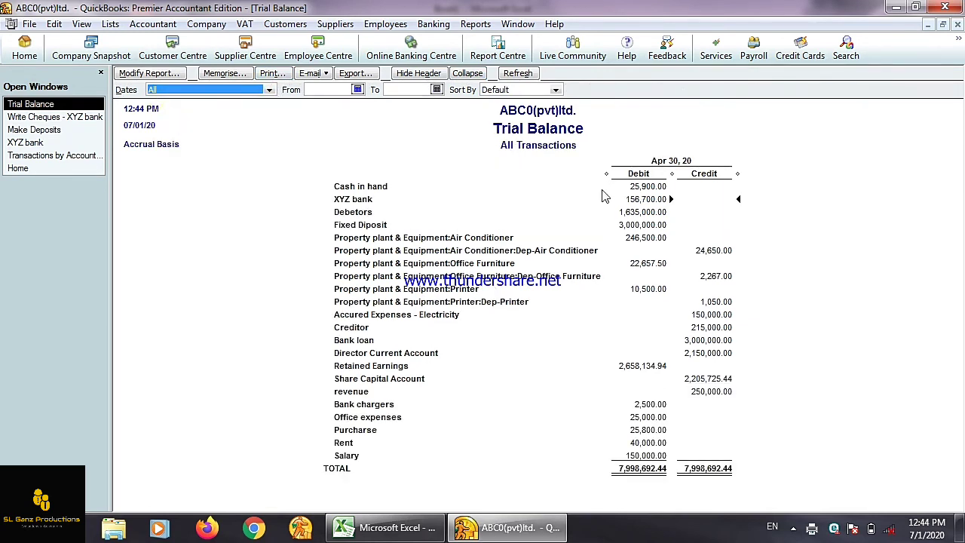
double_click(625, 202)
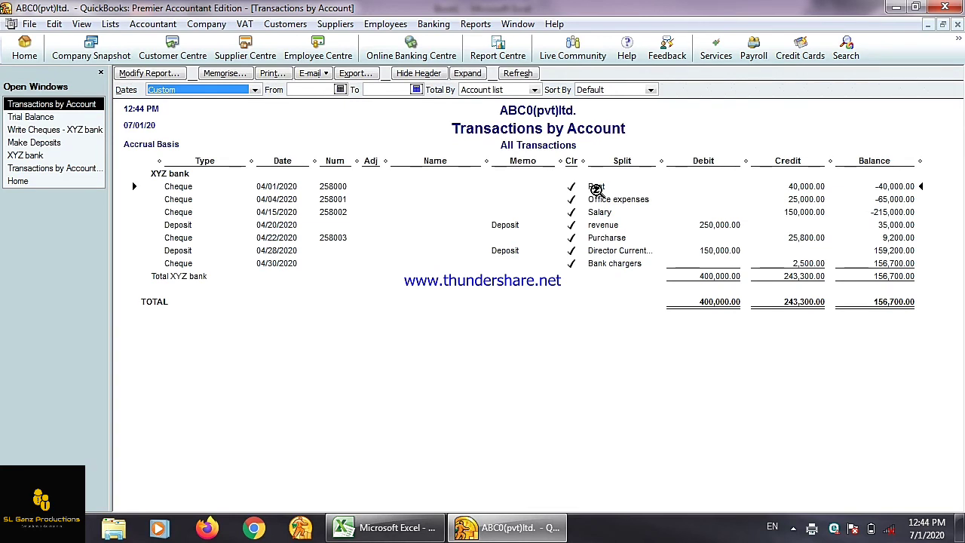
left_click(31, 117)
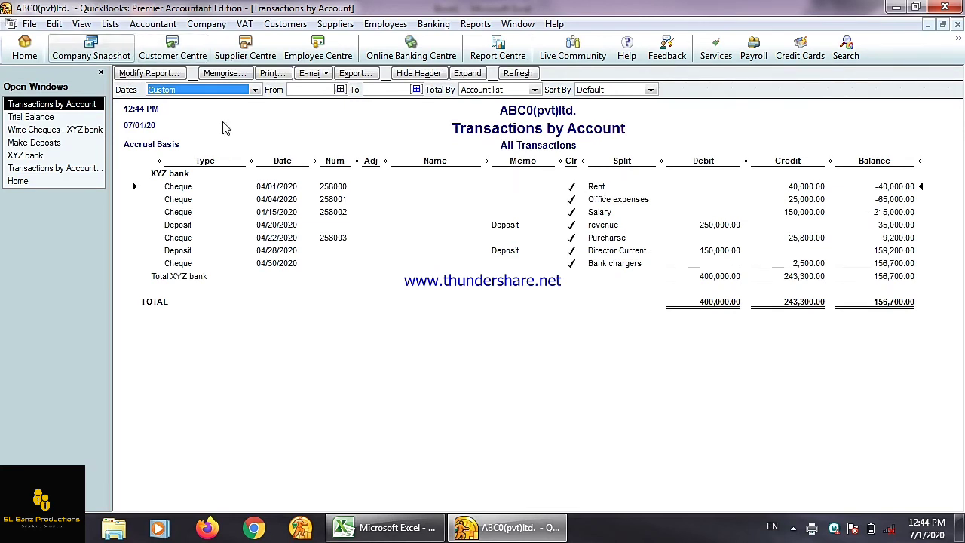